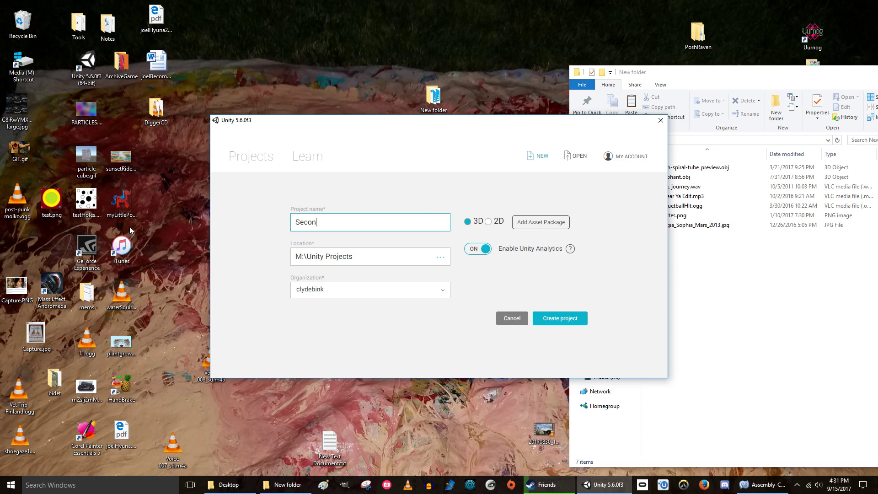
- Name the new 3D project "Second Attempt at walking Sim" and create it
{"action": "type", "text": "pt at walking Sim"}
{"action": "left_click", "coordinate": [567, 317]}
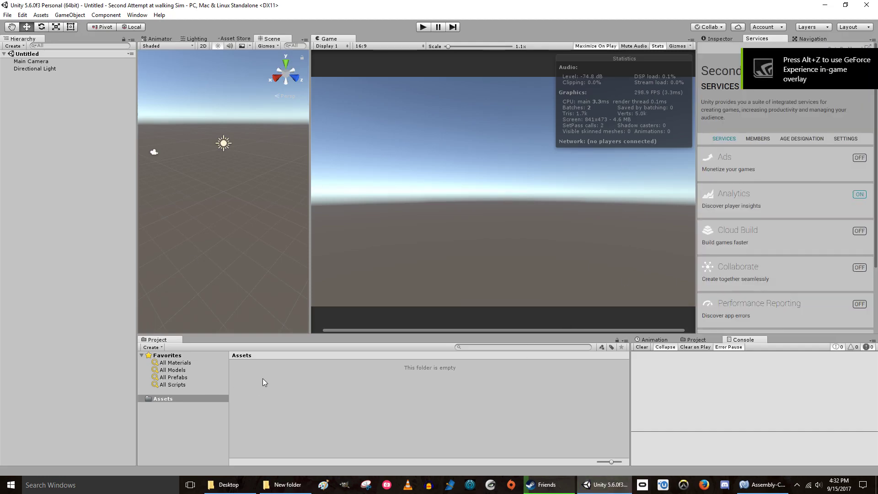
- Enlarge the Scene view until it is wider than the Game view, and show the Inspector instead of Services
{"action": "mouse_move", "coordinate": [356, 332]}
{"action": "left_mouse_down"}
{"action": "mouse_move", "coordinate": [356, 315]}
{"action": "mouse_move", "coordinate": [356, 335]}
{"action": "left_mouse_up"}
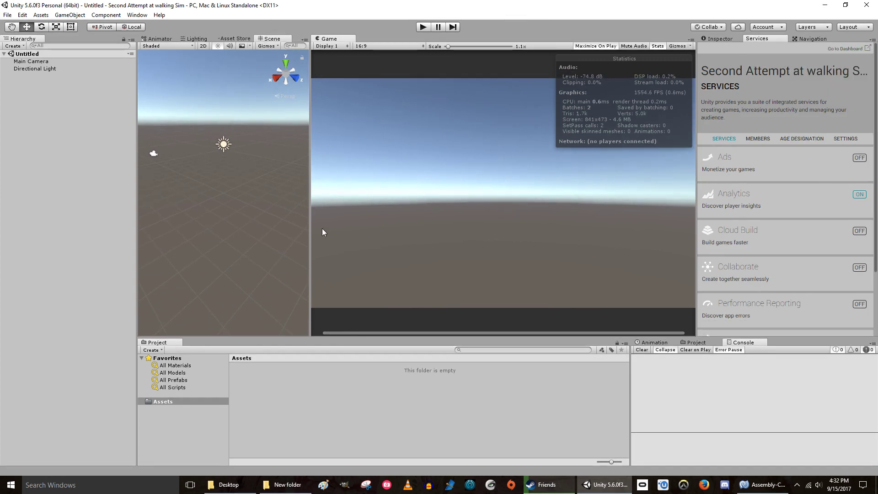
{"action": "left_click_drag", "start_coordinate": [309, 209], "coordinate": [447, 208]}
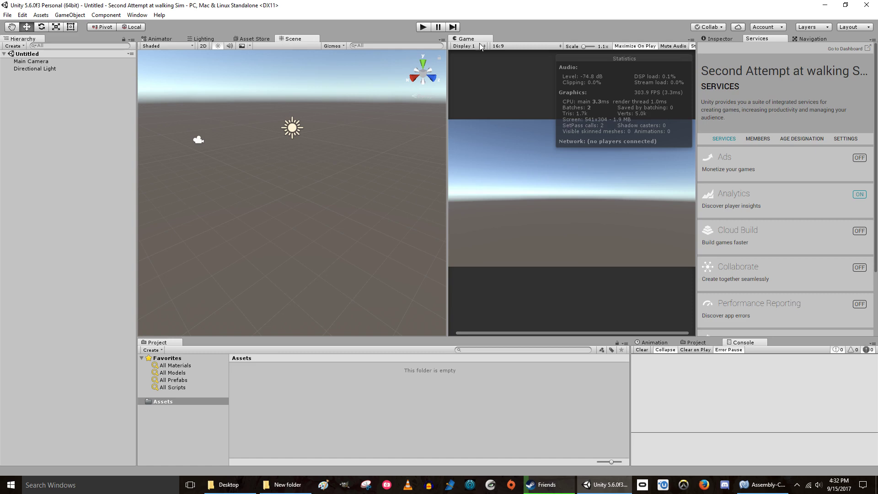
{"action": "left_click", "coordinate": [718, 38]}
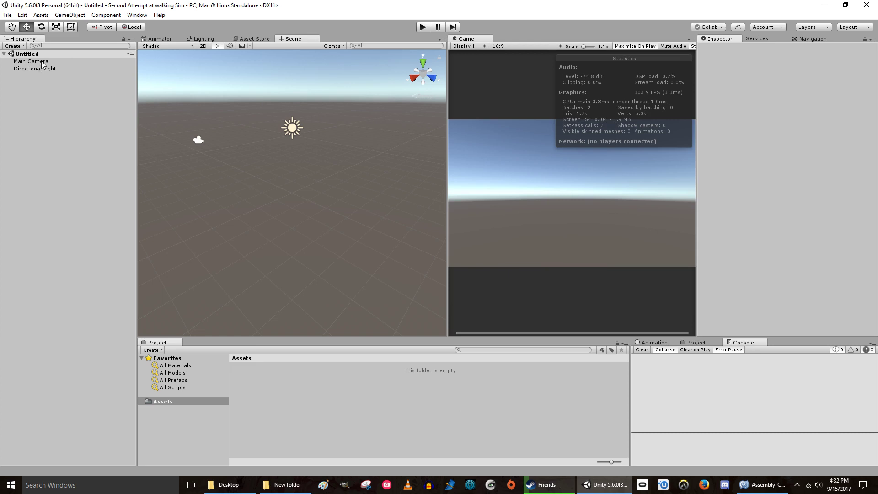
- Import the Characters standard package into the project, leaving out the ThirdPersonCharacter folder
{"action": "left_click", "coordinate": [43, 17]}
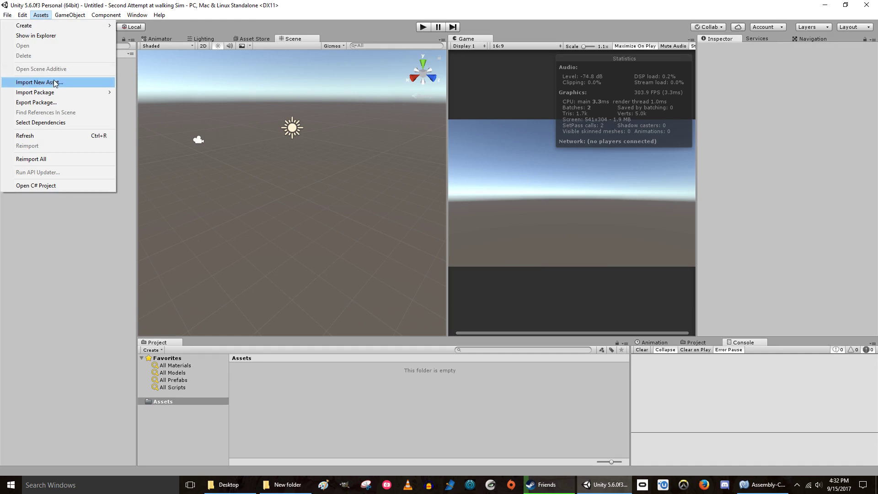
{"action": "mouse_move", "coordinate": [63, 94]}
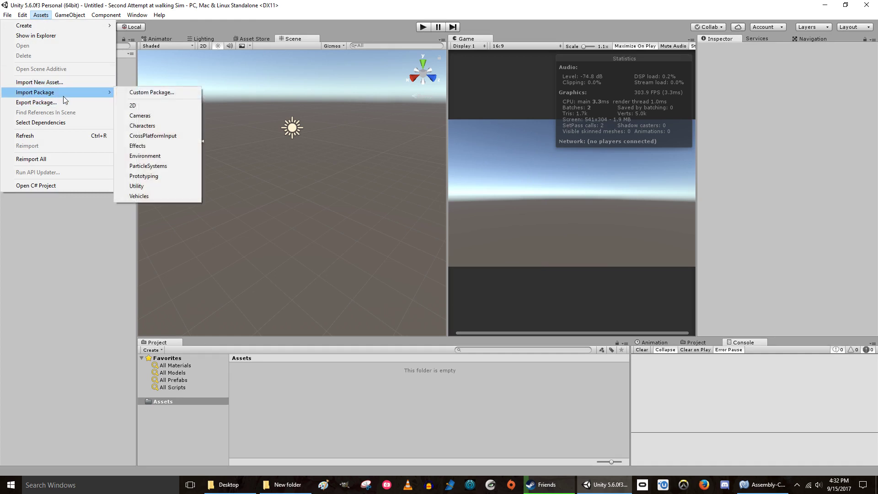
{"action": "left_click", "coordinate": [156, 127]}
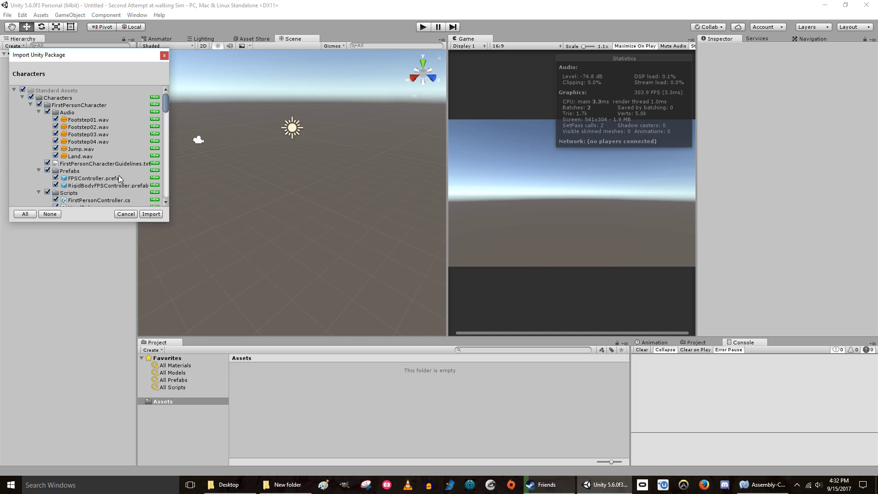
{"action": "scroll", "coordinate": [45, 107], "scroll_direction": "down", "scroll_amount": 1}
{"action": "scroll", "coordinate": [46, 108], "scroll_direction": "up", "scroll_amount": 1}
{"action": "scroll", "coordinate": [61, 153], "scroll_direction": "down", "scroll_amount": 4}
{"action": "scroll", "coordinate": [61, 163], "scroll_direction": "down", "scroll_amount": 3}
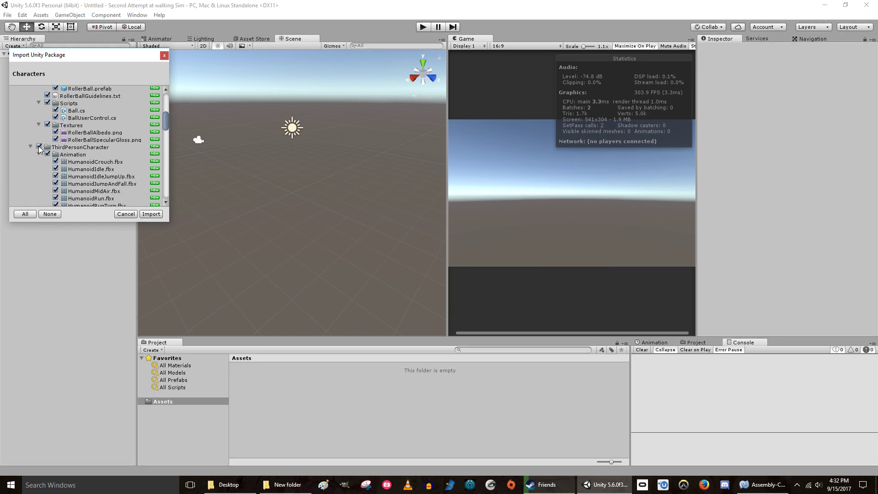
{"action": "left_click", "coordinate": [39, 146]}
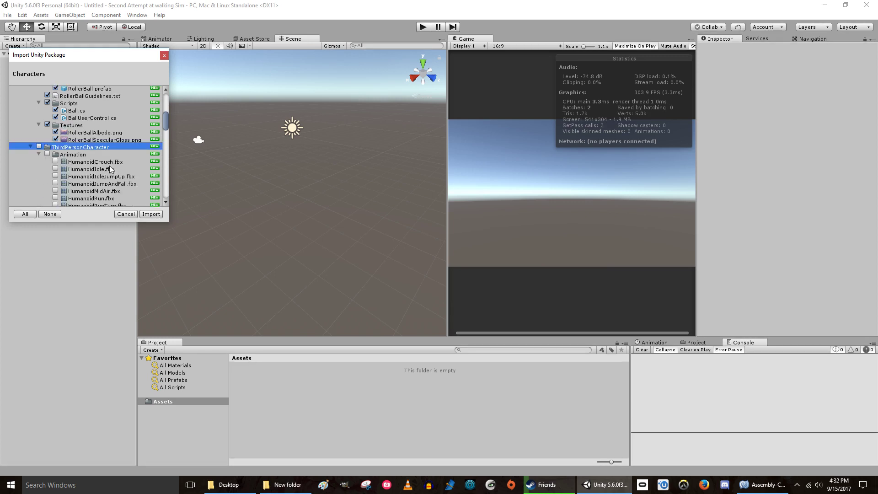
{"action": "left_click", "coordinate": [151, 214]}
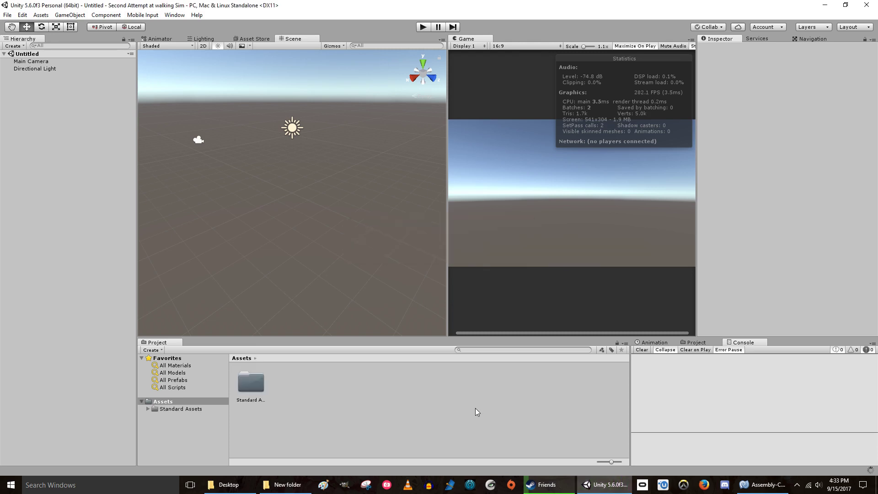
- Add the RigidBodyFPSController prefab from the FirstPersonCharacter Prefabs folder to the scene
{"action": "double_click", "coordinate": [249, 383]}
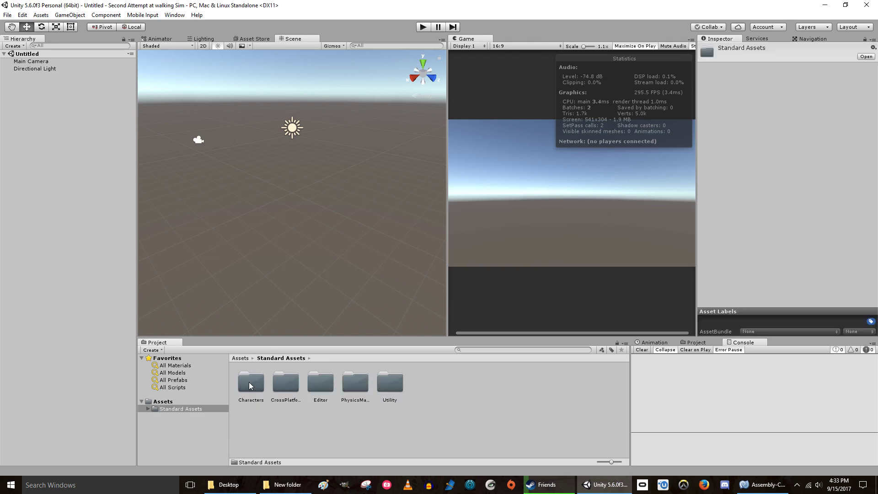
{"action": "double_click", "coordinate": [252, 383]}
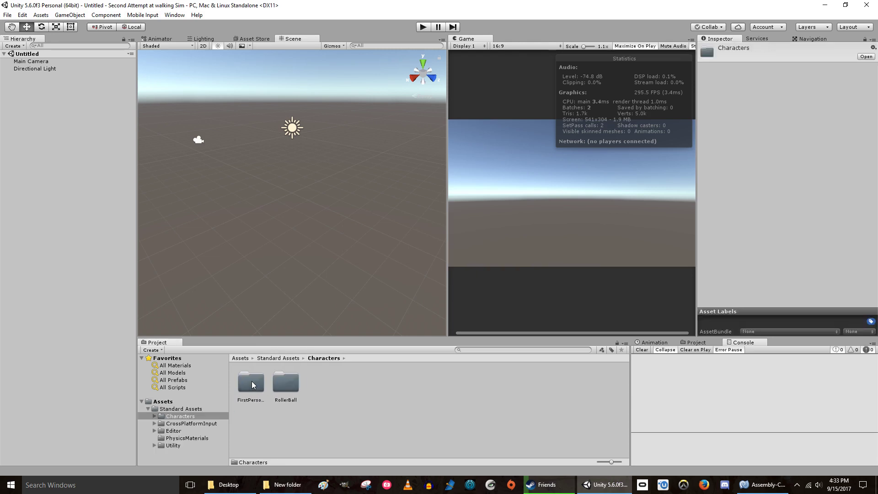
{"action": "double_click", "coordinate": [251, 383]}
{"action": "double_click", "coordinate": [286, 383]}
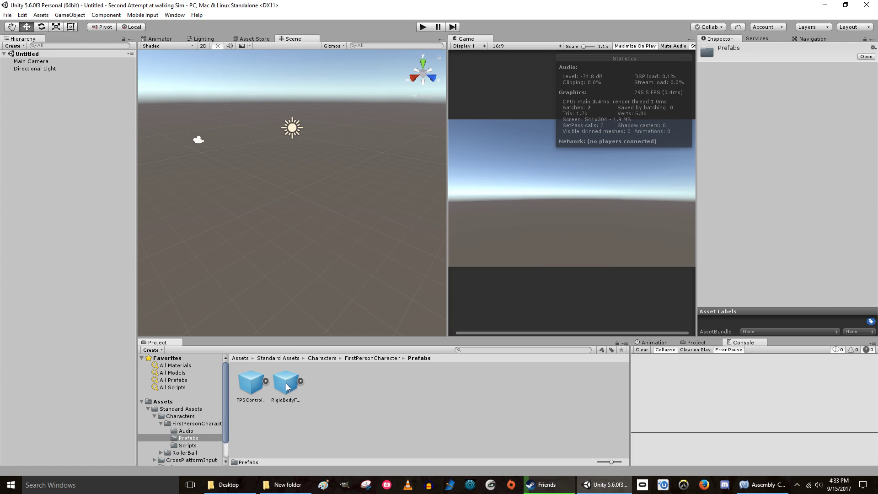
{"action": "left_click_drag", "start_coordinate": [287, 383], "coordinate": [45, 103]}
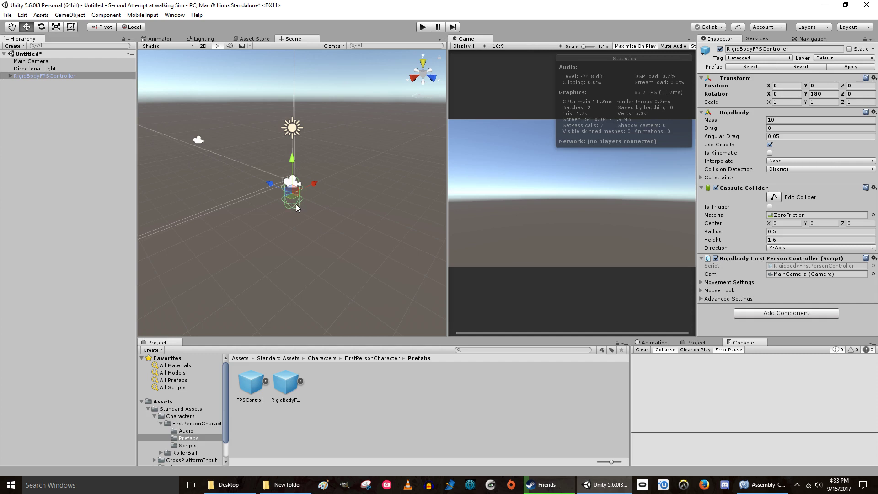
- Create a 3D cube in the scene
{"action": "left_click", "coordinate": [15, 46]}
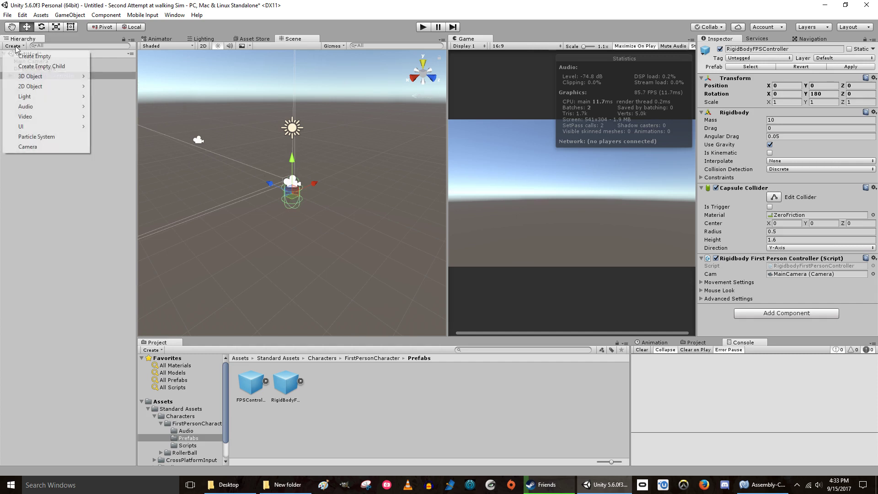
{"action": "mouse_move", "coordinate": [28, 76]}
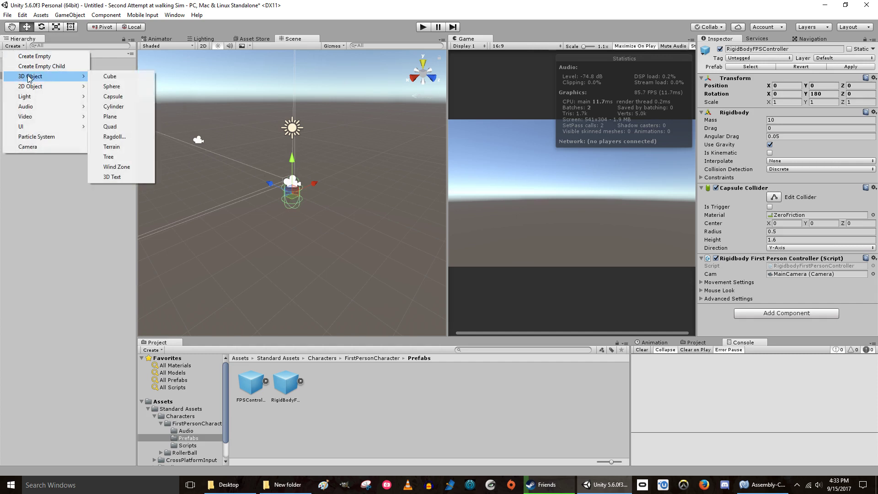
{"action": "left_click", "coordinate": [133, 76]}
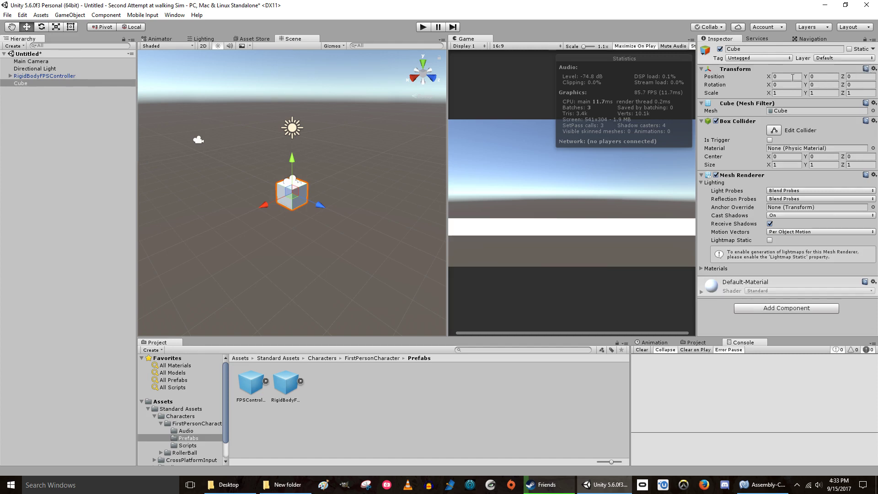
{"action": "left_click", "coordinate": [818, 76]}
{"action": "type", "text": "-5"}
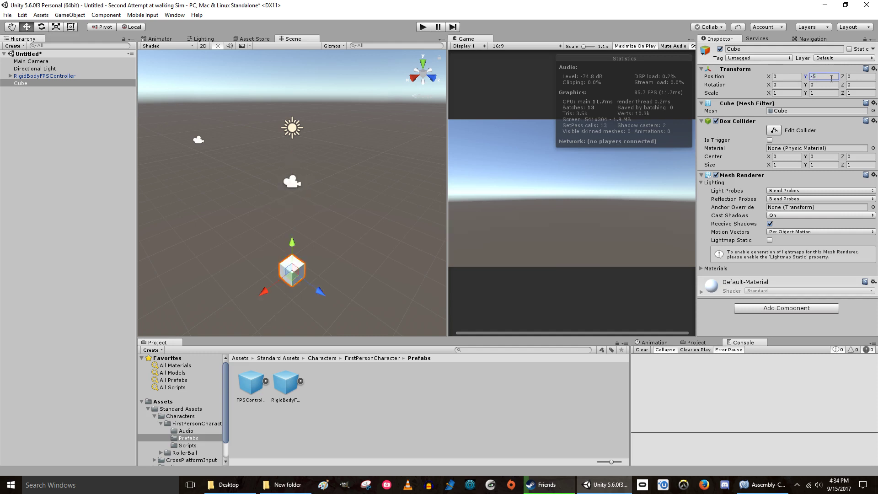
{"action": "key", "text": "Return"}
{"action": "type", "text": "0"}
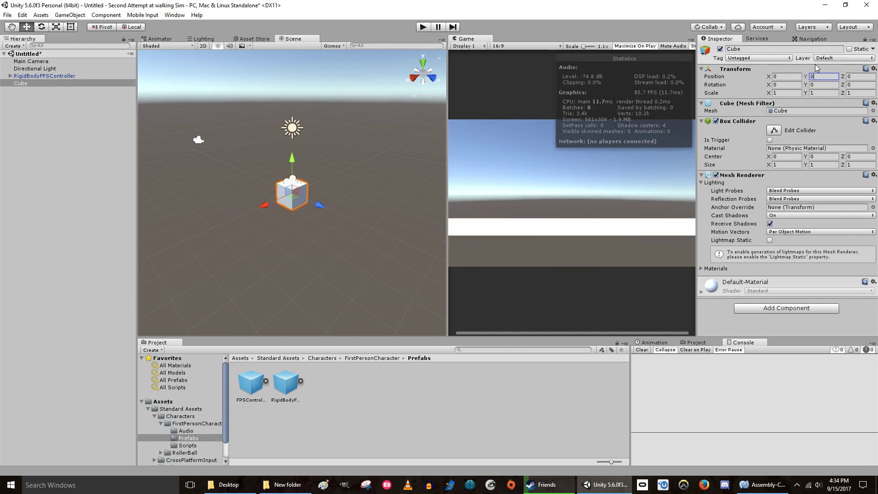
{"action": "left_click", "coordinate": [874, 68]}
{"action": "left_click", "coordinate": [796, 77]}
- Raise the RigidBodyFPSController above the cube, to a Y position of about 1.56
{"action": "left_click", "coordinate": [32, 76]}
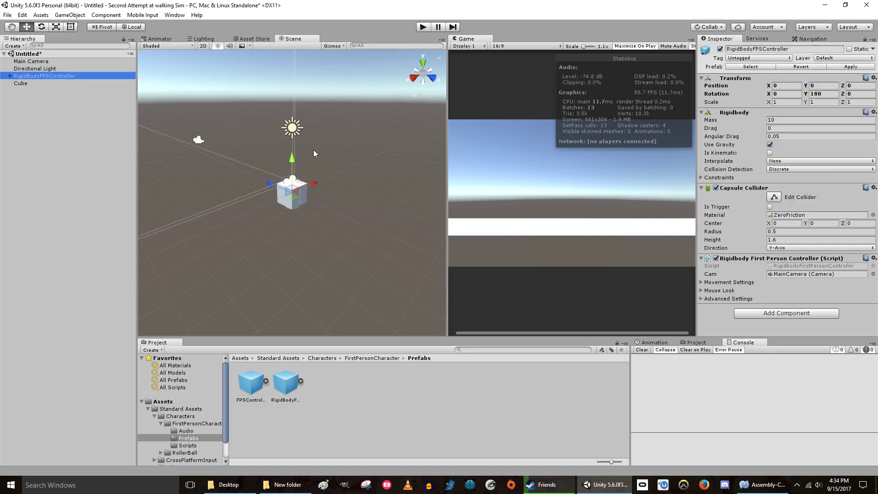
{"action": "left_click_drag", "start_coordinate": [293, 160], "coordinate": [296, 132]}
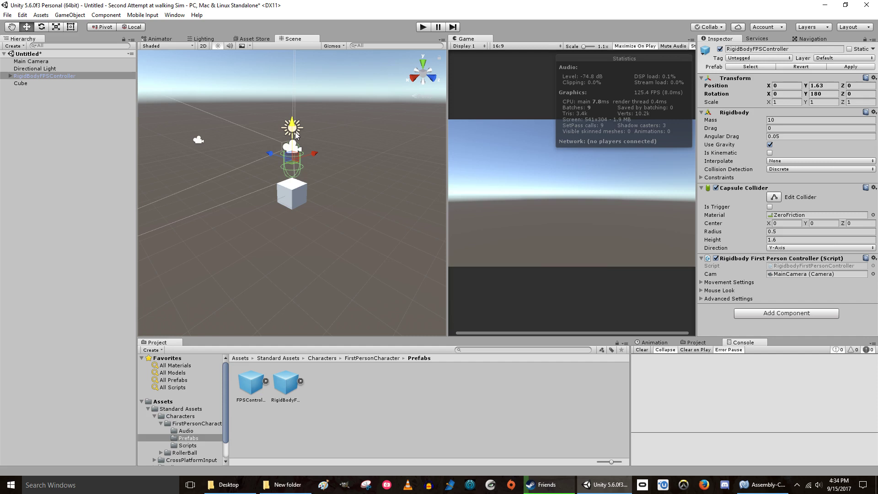
{"action": "left_click_drag", "start_coordinate": [291, 127], "coordinate": [291, 128]}
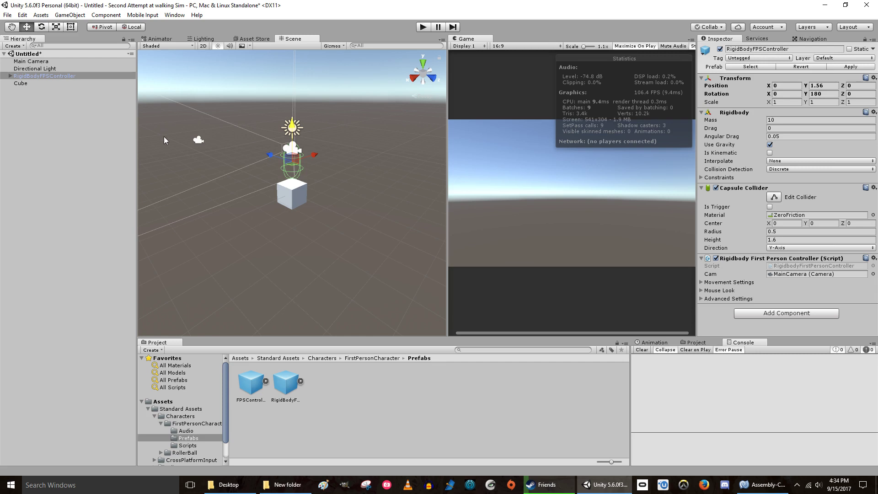
- Create a folder named "materials" directly inside the project's Assets folder
{"action": "left_click", "coordinate": [19, 84]}
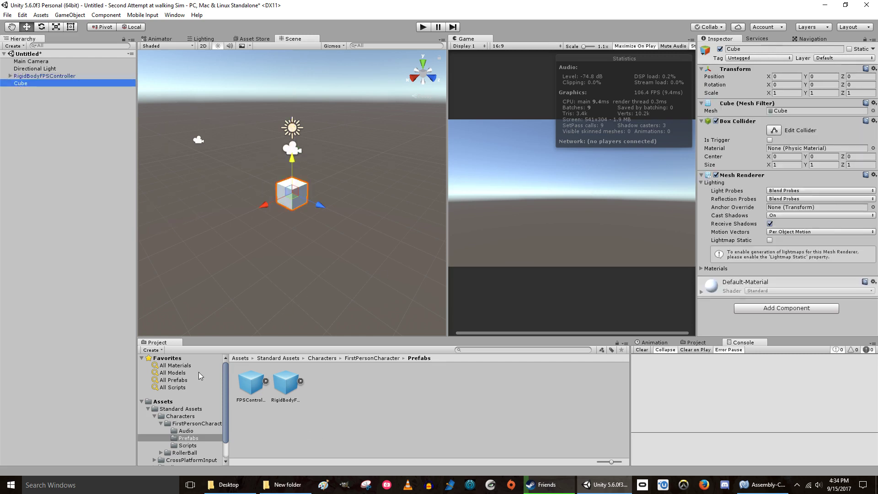
{"action": "left_click", "coordinate": [163, 402]}
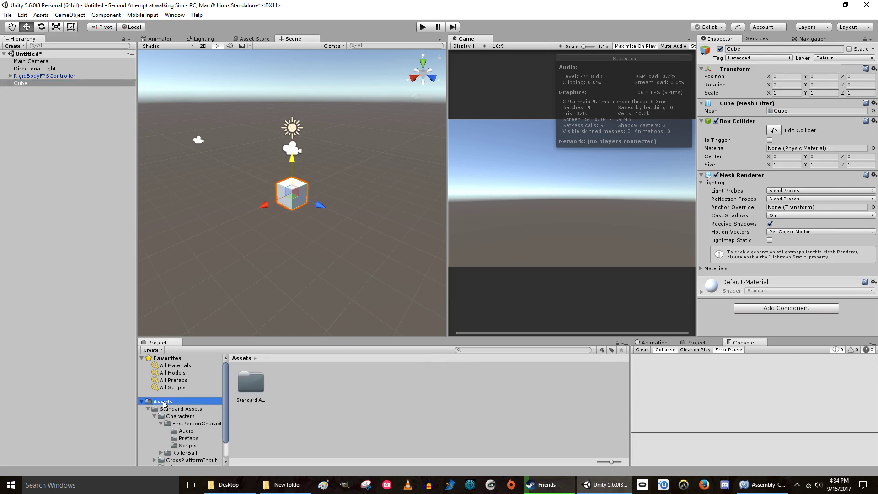
{"action": "right_click", "coordinate": [298, 384]}
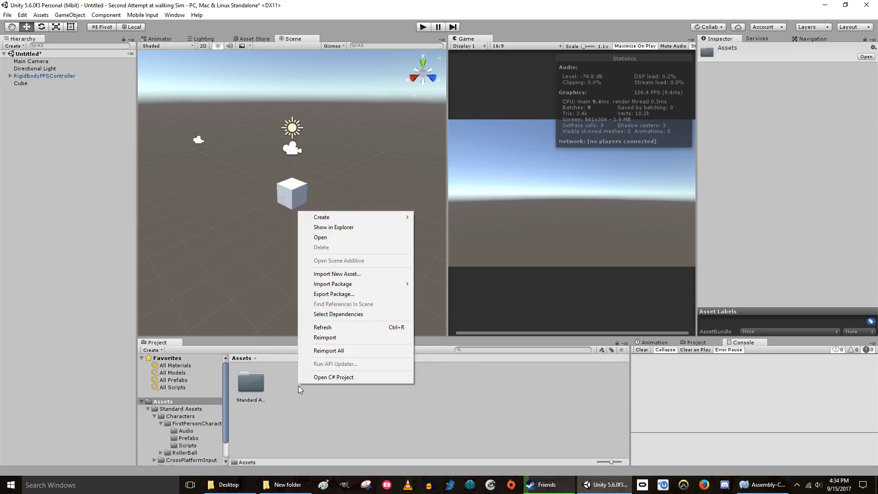
{"action": "mouse_move", "coordinate": [332, 217]}
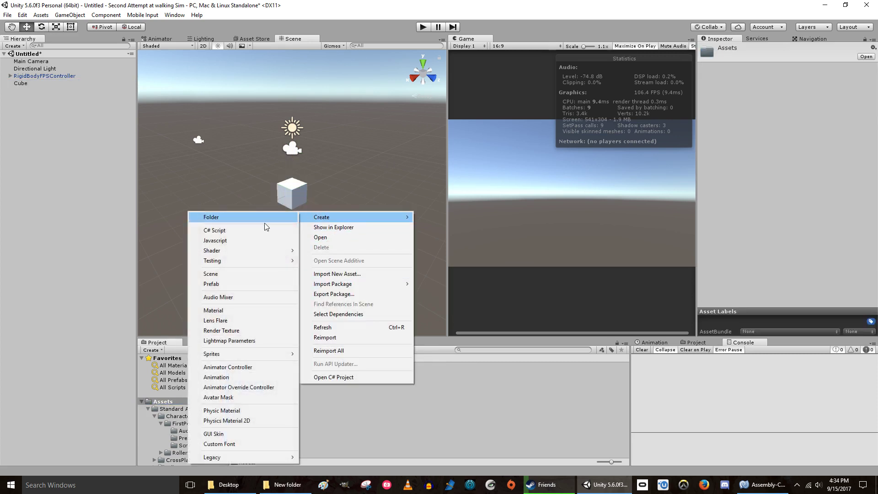
{"action": "left_click", "coordinate": [231, 218]}
{"action": "type", "text": "materials"}
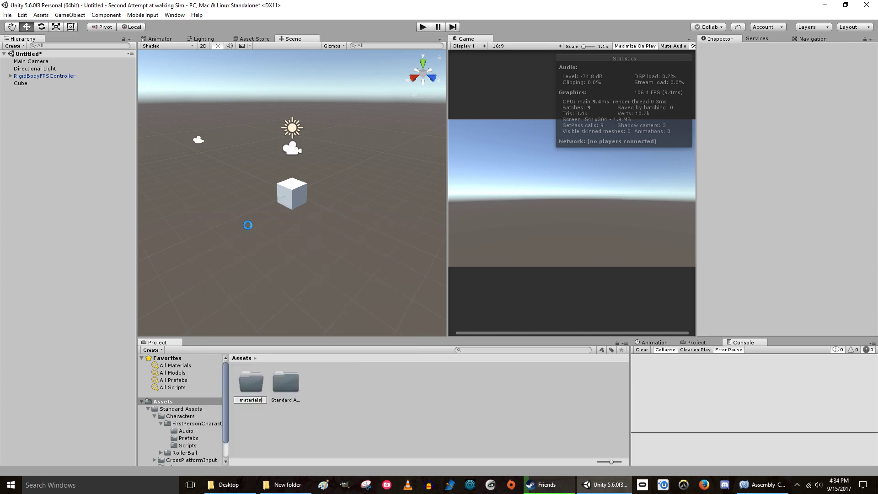
{"action": "key", "text": "Return"}
- Create a new material named "Ground" inside the materials folder
{"action": "double_click", "coordinate": [255, 396]}
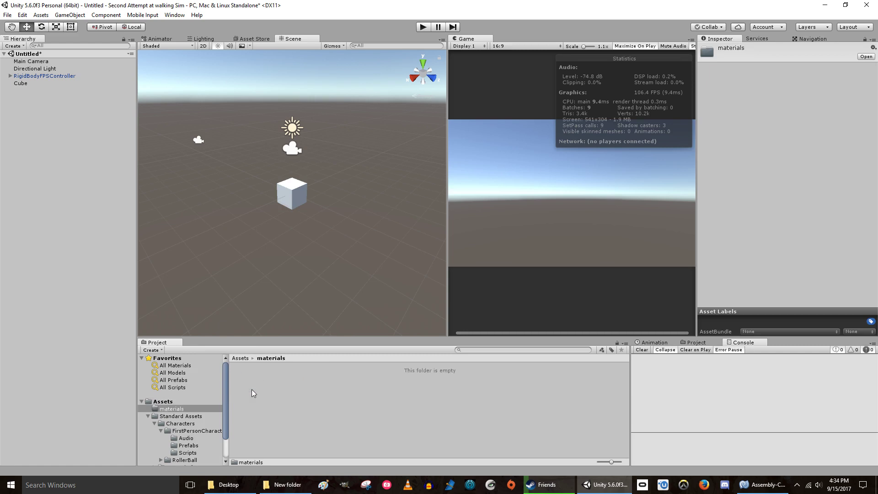
{"action": "right_click", "coordinate": [262, 390]}
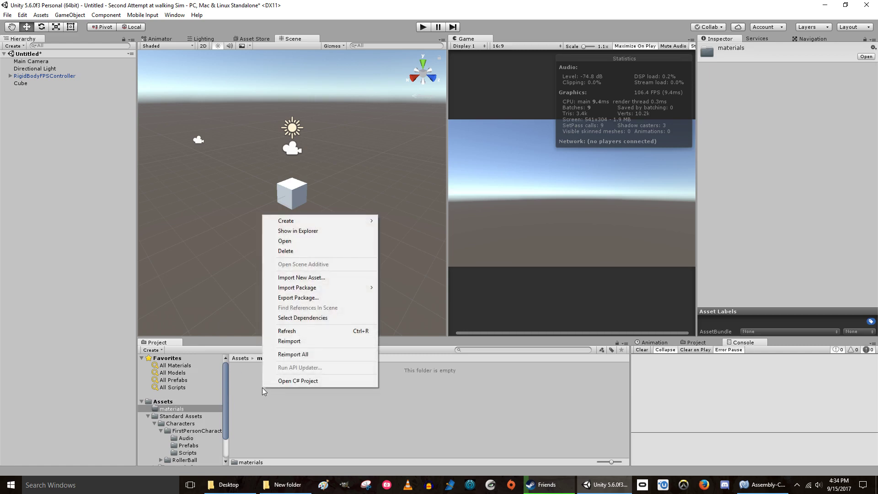
{"action": "mouse_move", "coordinate": [301, 220]}
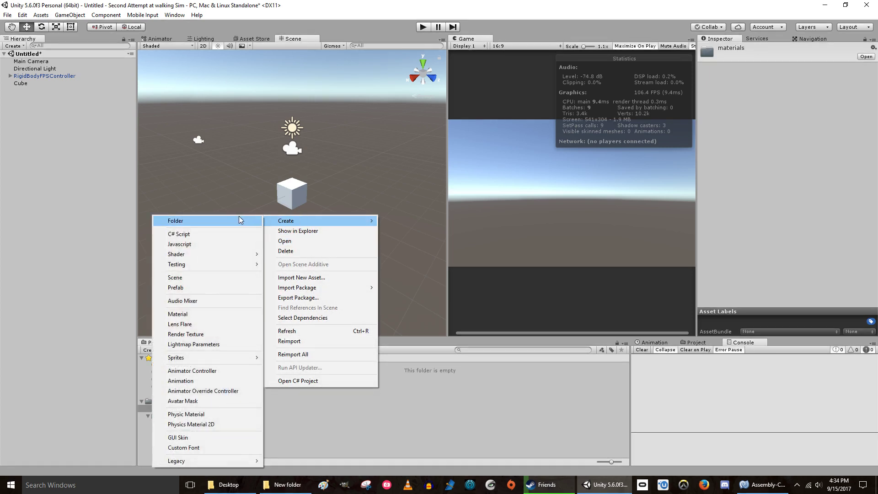
{"action": "left_click", "coordinate": [221, 314]}
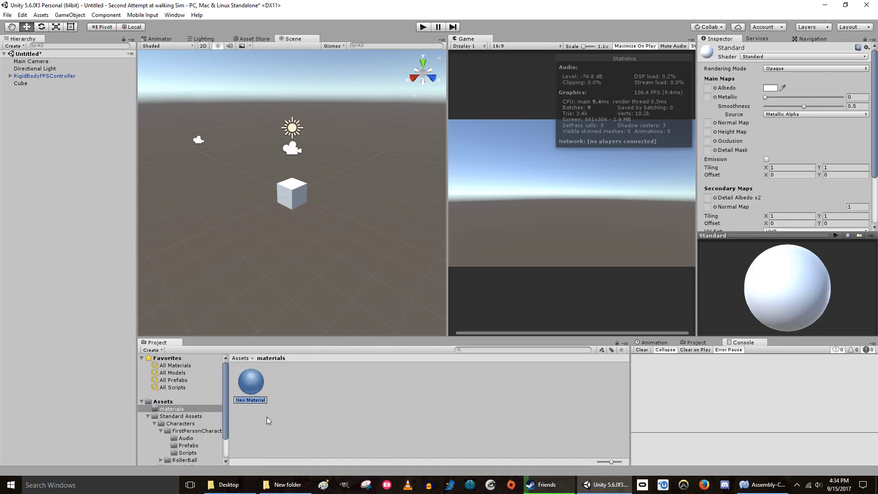
{"action": "type", "text": "Ground"}
{"action": "key", "text": "Return"}
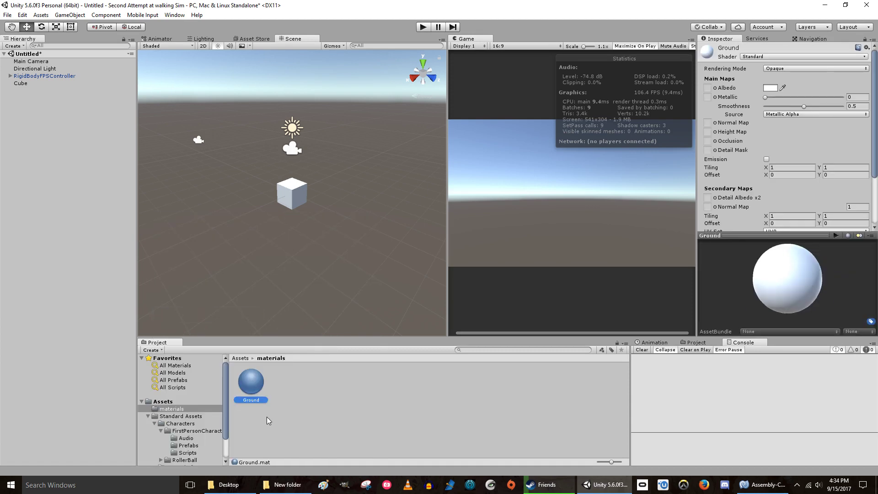
- Set the Ground material's albedo to a golden yellow, about RGB 203, 154, 28
{"action": "left_click", "coordinate": [773, 88]}
{"action": "left_click", "coordinate": [182, 211]}
{"action": "mouse_move", "coordinate": [182, 211]}
{"action": "left_mouse_down"}
{"action": "mouse_move", "coordinate": [180, 203]}
{"action": "mouse_move", "coordinate": [185, 247]}
{"action": "mouse_move", "coordinate": [160, 223]}
{"action": "mouse_move", "coordinate": [164, 207]}
{"action": "left_mouse_up"}
{"action": "left_click", "coordinate": [185, 251]}
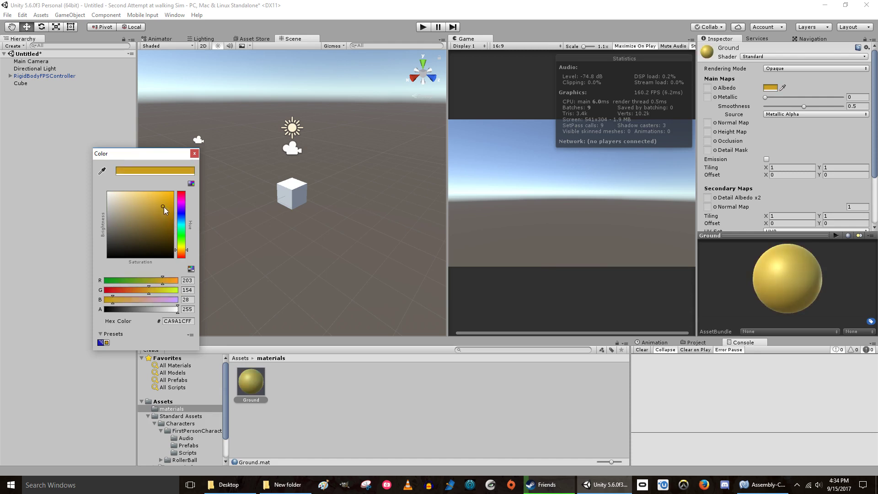
{"action": "left_click", "coordinate": [327, 381]}
- Apply the Ground material to the cube and set the material's Smoothness to 0 and Metallic to about 0.736
{"action": "left_click_drag", "start_coordinate": [252, 383], "coordinate": [288, 220]}
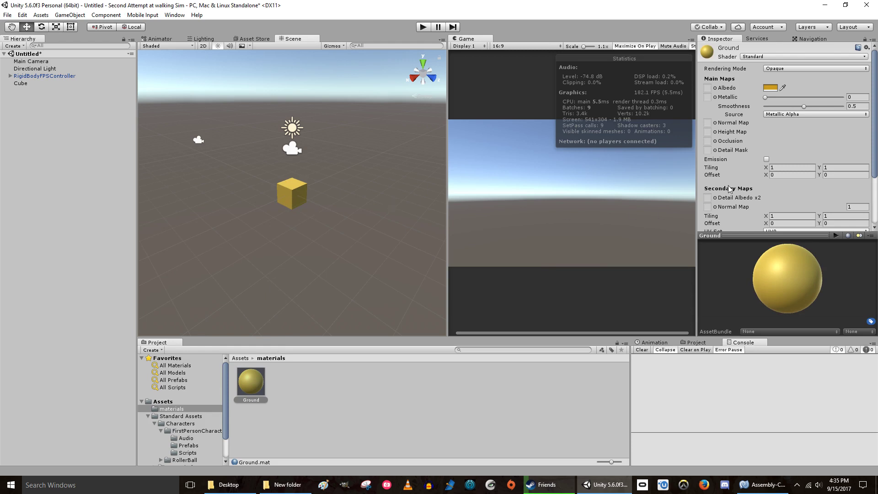
{"action": "left_click_drag", "start_coordinate": [805, 107], "coordinate": [821, 96]}
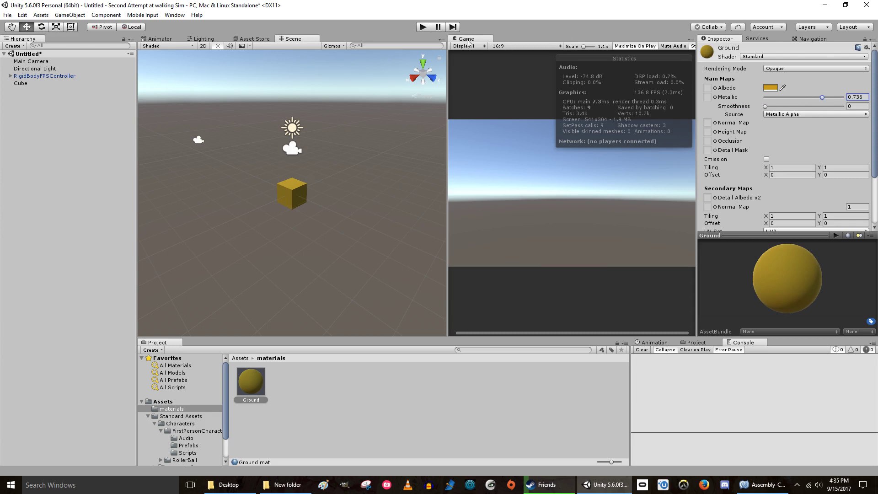
- Run the scene to test the player controller with the cube, and stop play mode
{"action": "left_click", "coordinate": [423, 26]}
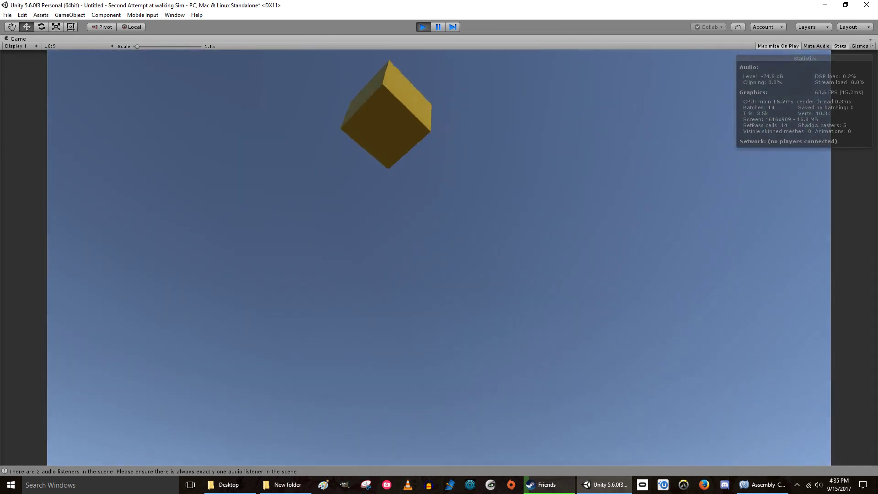
{"action": "key", "text": "Escape"}
{"action": "left_click", "coordinate": [421, 28]}
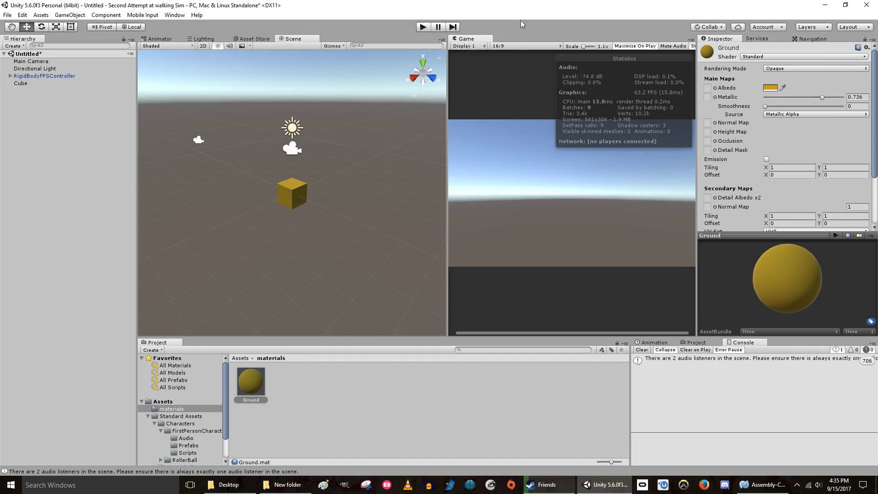
{"action": "left_click", "coordinate": [635, 46]}
- Duplicate the cube and lower the copy to about Y -1.53
{"action": "left_click", "coordinate": [293, 188]}
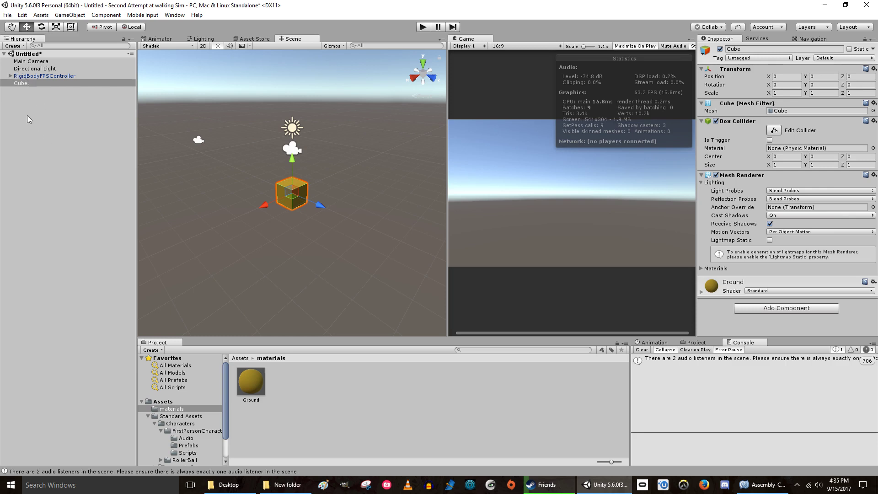
{"action": "left_click", "coordinate": [21, 83]}
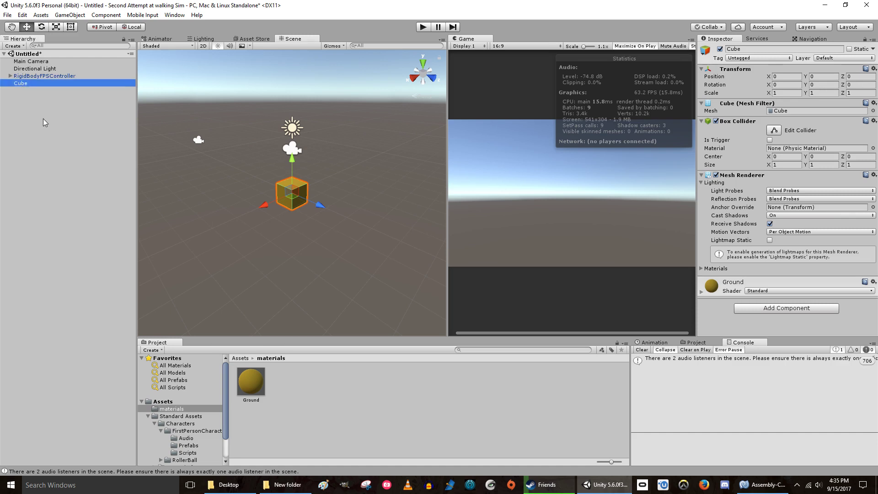
{"action": "key", "text": "ctrl+d"}
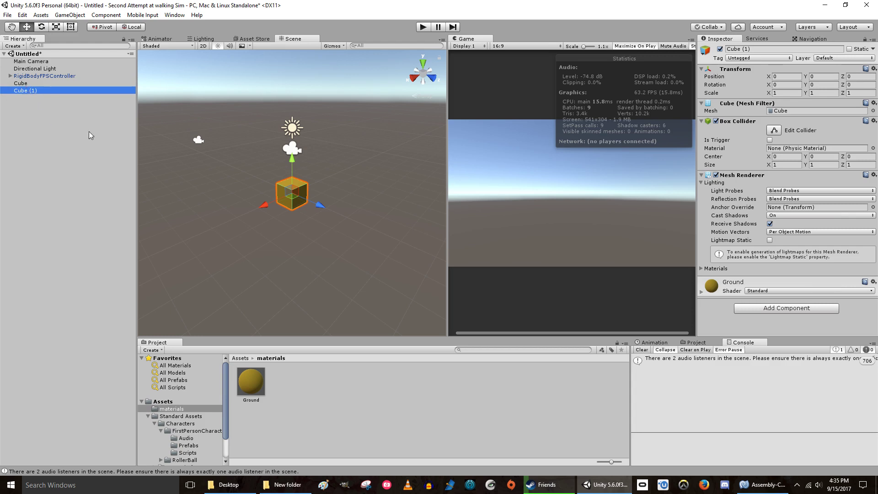
{"action": "left_click_drag", "start_coordinate": [292, 158], "coordinate": [295, 185]}
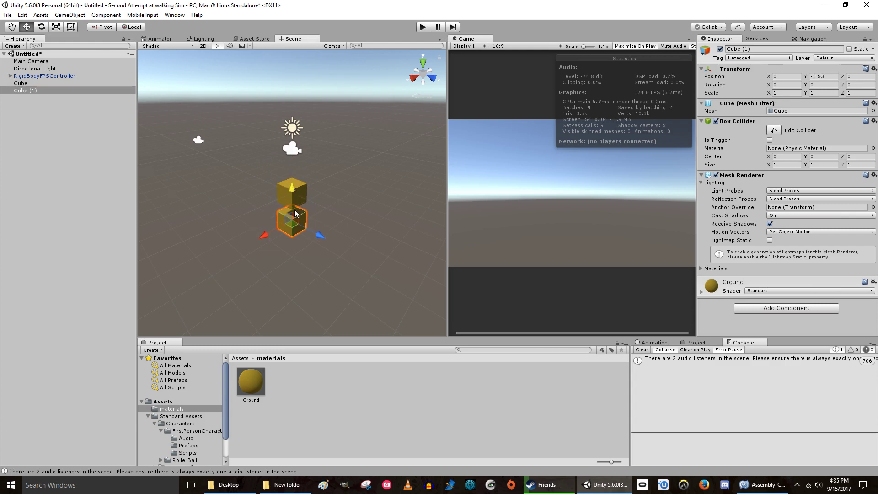
- Stretch the lowered cube into a large ground slab with scale X about 21.36 and Z about 27.99
{"action": "left_click", "coordinate": [771, 94]}
{"action": "left_click_drag", "start_coordinate": [767, 93], "coordinate": [223, 81]}
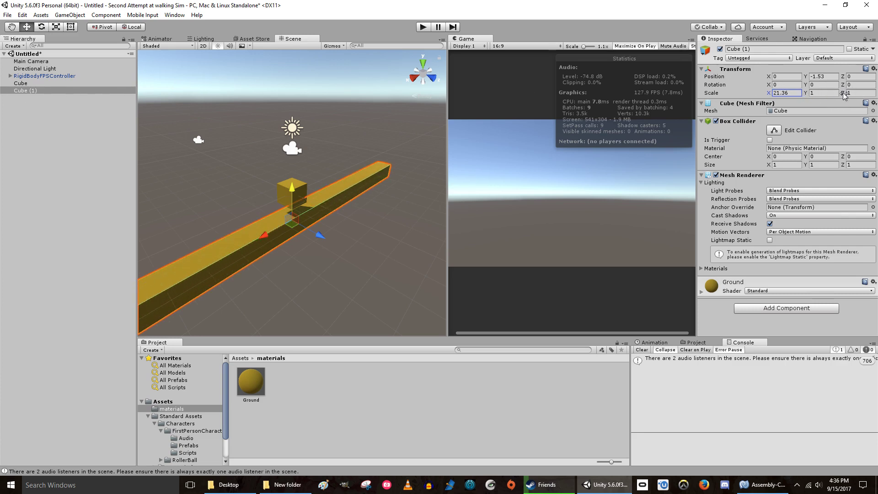
{"action": "left_click_drag", "start_coordinate": [841, 92], "coordinate": [387, 95]}
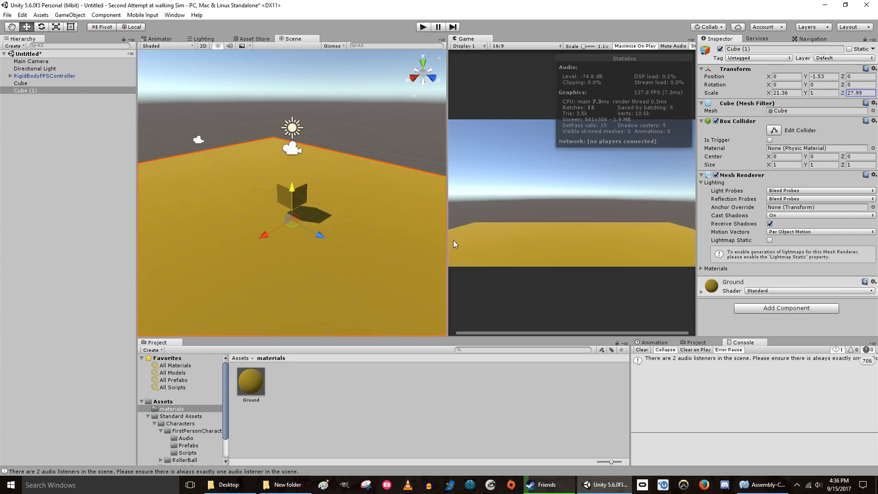
- Duplicate the Ground material in the materials folder
{"action": "right_click", "coordinate": [253, 382]}
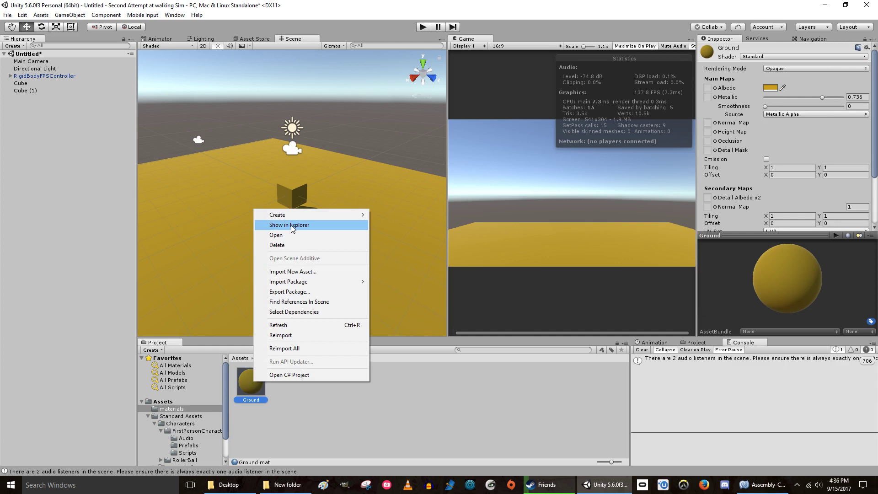
{"action": "left_click", "coordinate": [352, 421]}
{"action": "left_click", "coordinate": [254, 377]}
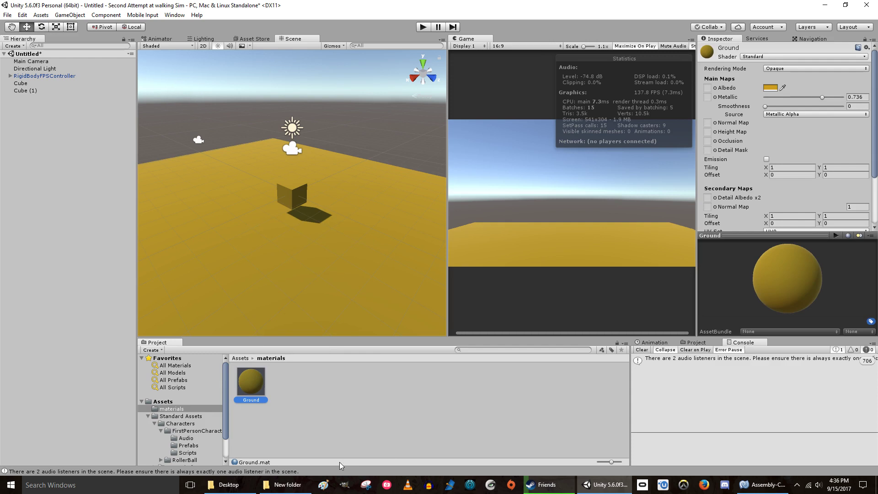
{"action": "key", "text": "ctrl+d"}
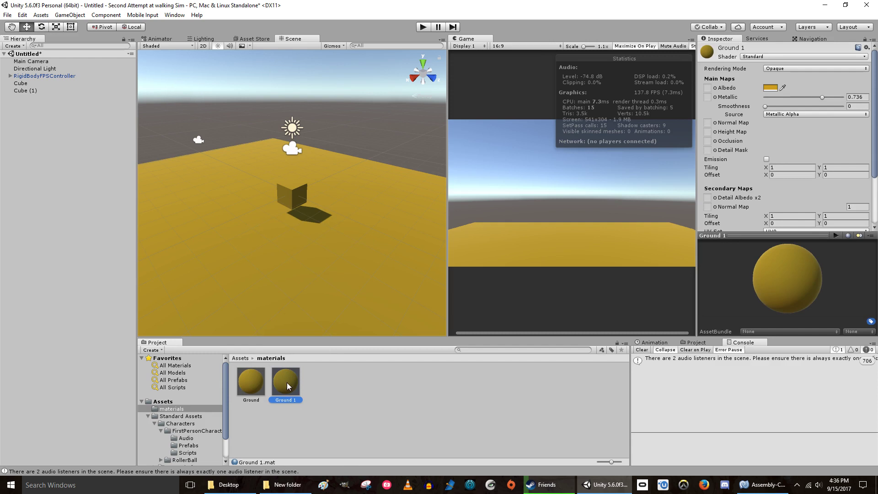
- Change the duplicated material's albedo to a muted tan and apply it to the large ground slab
{"action": "left_click", "coordinate": [774, 87]}
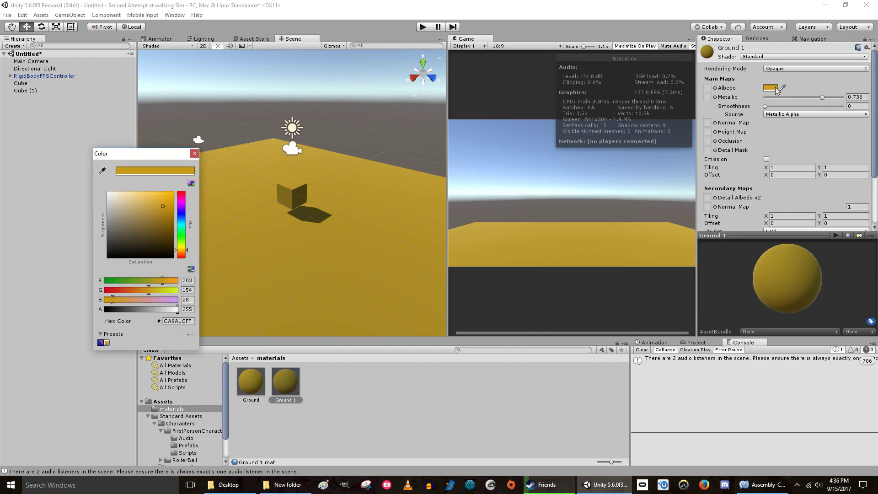
{"action": "left_click_drag", "start_coordinate": [163, 208], "coordinate": [146, 218]}
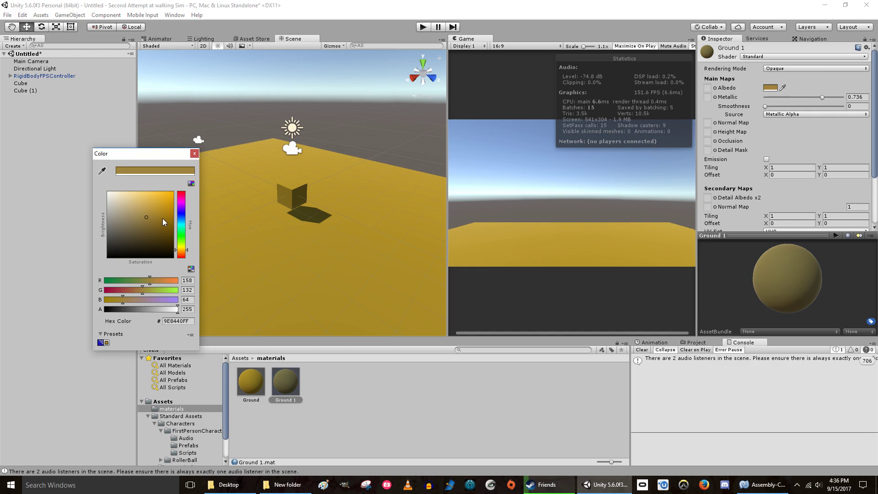
{"action": "mouse_move", "coordinate": [149, 218]}
{"action": "left_mouse_down"}
{"action": "mouse_move", "coordinate": [142, 232]}
{"action": "mouse_move", "coordinate": [151, 214]}
{"action": "left_mouse_up"}
{"action": "left_click", "coordinate": [194, 155]}
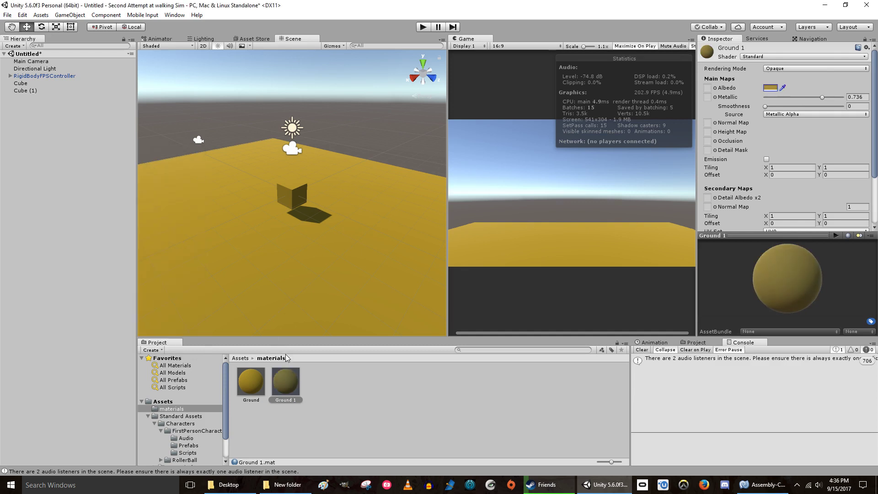
{"action": "left_click_drag", "start_coordinate": [288, 380], "coordinate": [279, 276]}
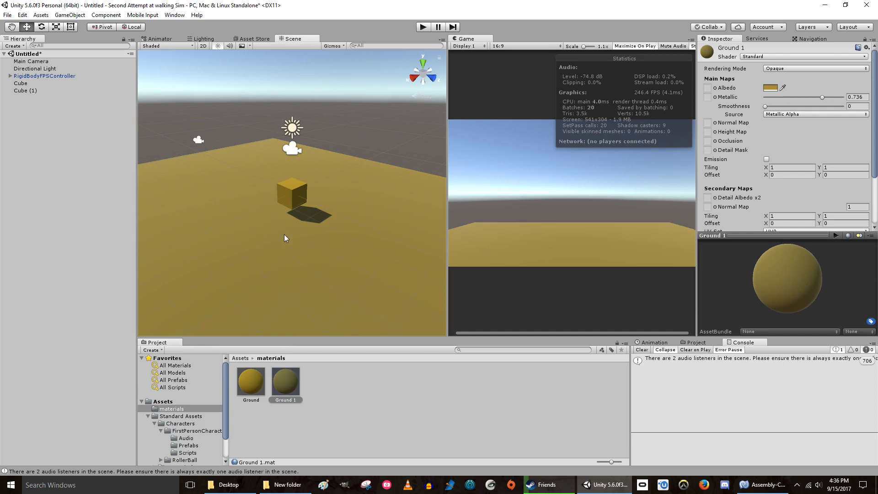
- Run the scene, walk and jump around the cube on the ground slab, and stop play mode
{"action": "left_click", "coordinate": [423, 28]}
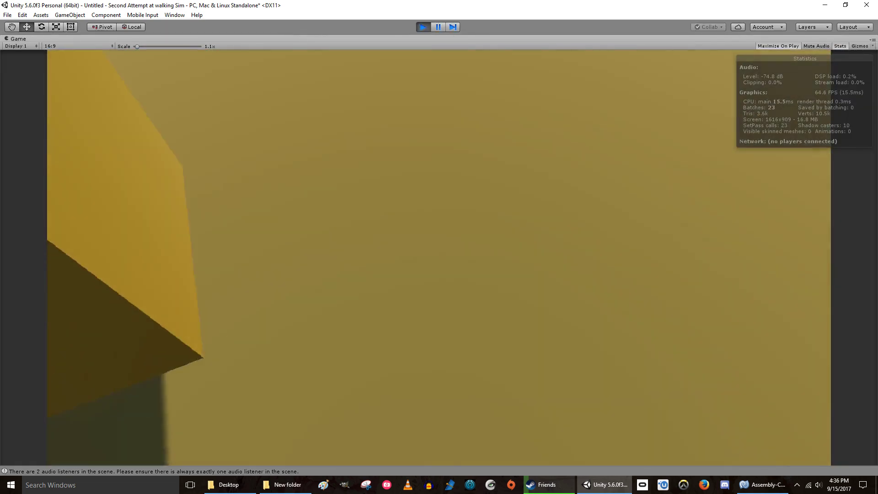
{"action": "key", "text": "d"}
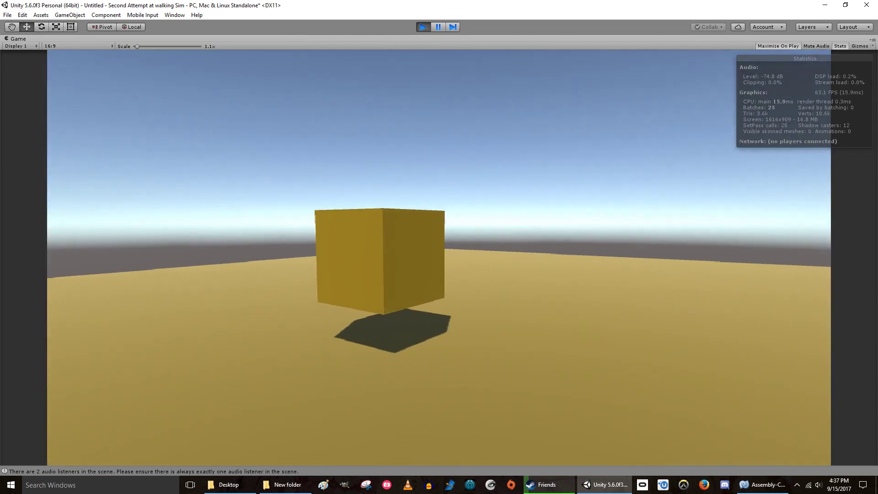
{"action": "key", "text": "w"}
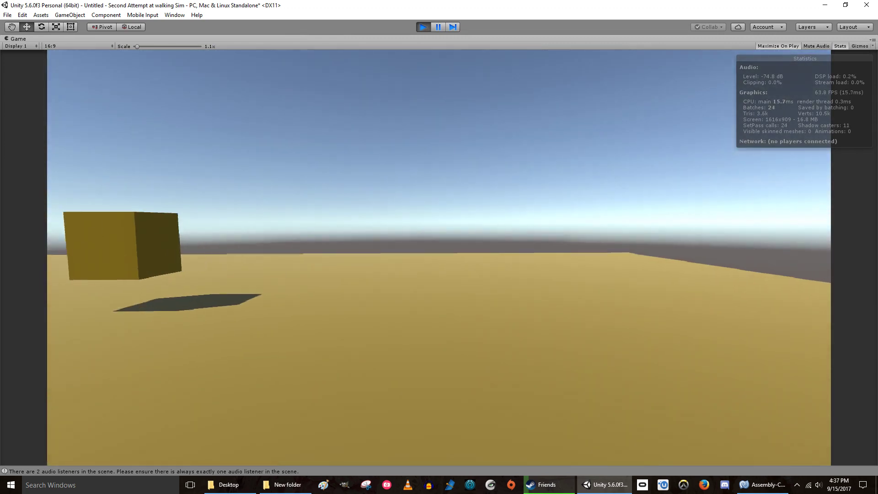
{"action": "key", "text": "w"}
{"action": "key", "text": "space"}
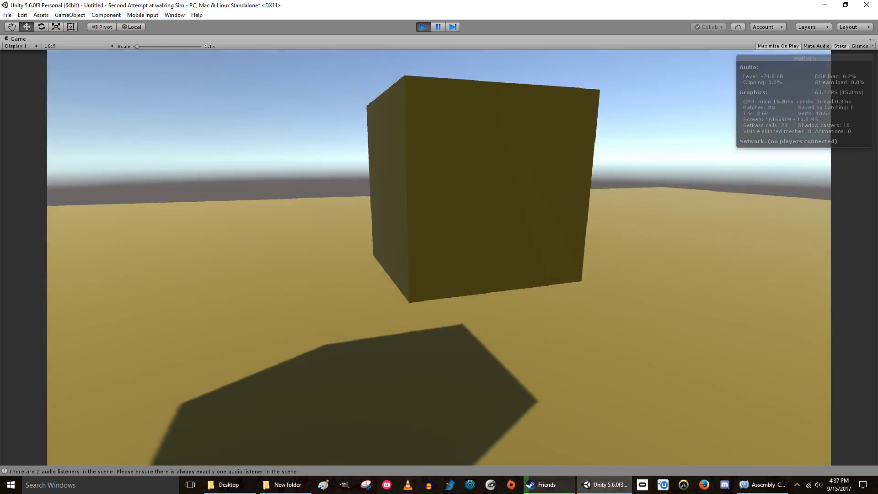
{"action": "key", "text": "space"}
{"action": "key", "text": "Escape"}
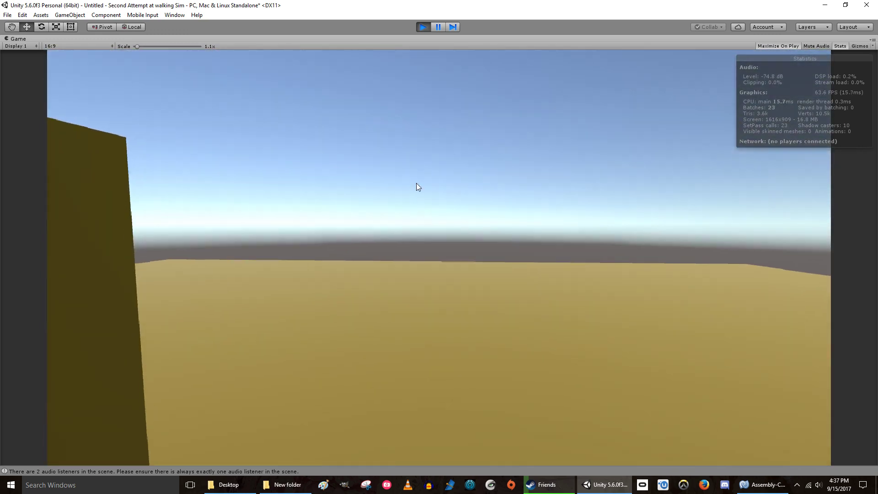
{"action": "left_click", "coordinate": [428, 29]}
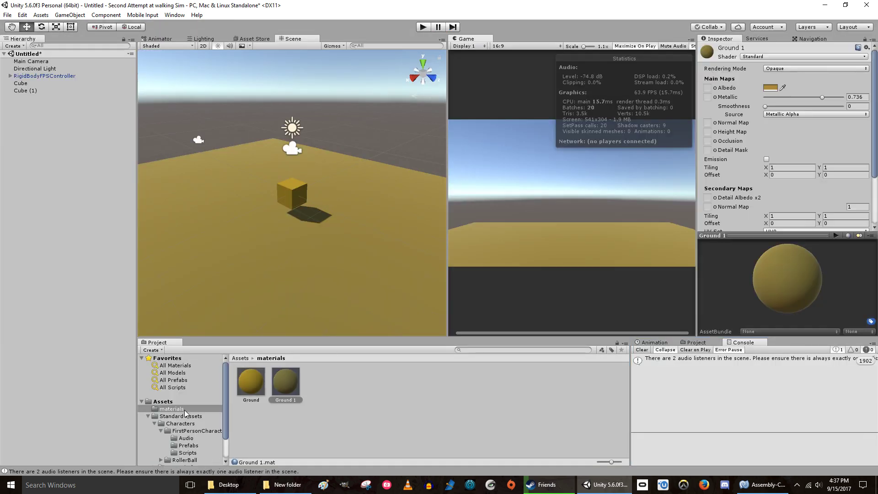
- Import elephant.obj from the "New folder" Explorer window into the project's root Assets folder
{"action": "left_click", "coordinate": [163, 402]}
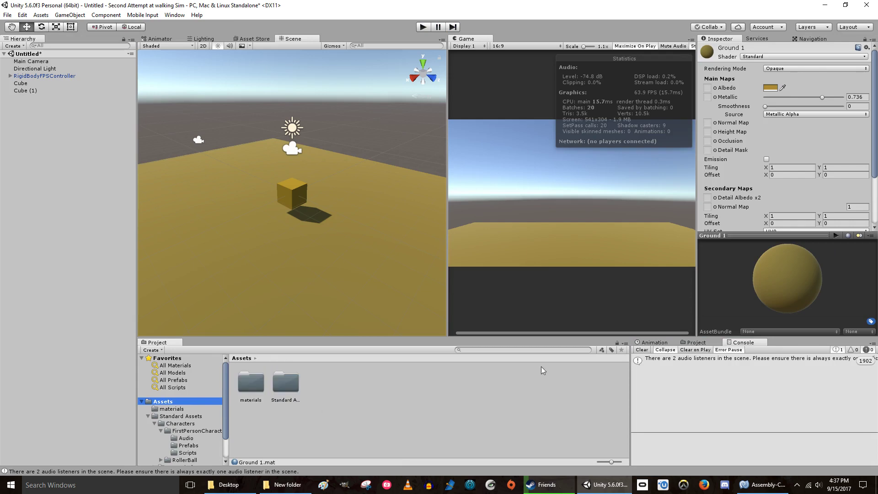
{"action": "left_click", "coordinate": [845, 6]}
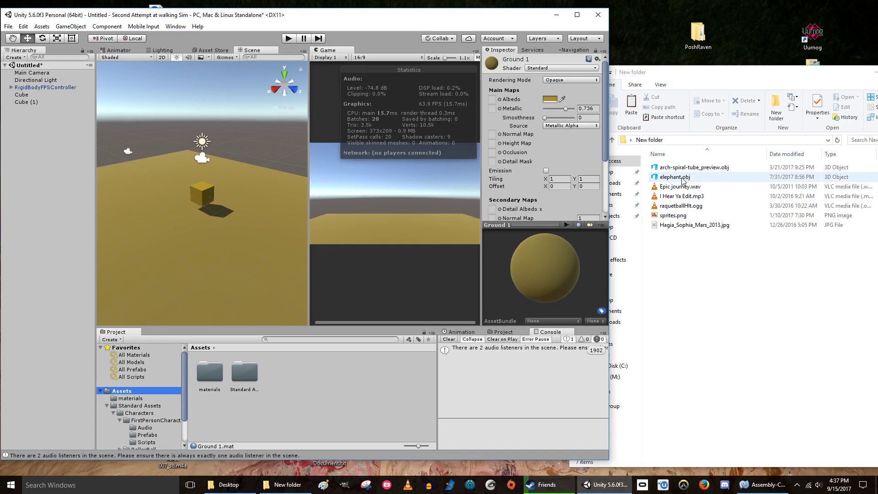
{"action": "left_click_drag", "start_coordinate": [681, 180], "coordinate": [297, 385]}
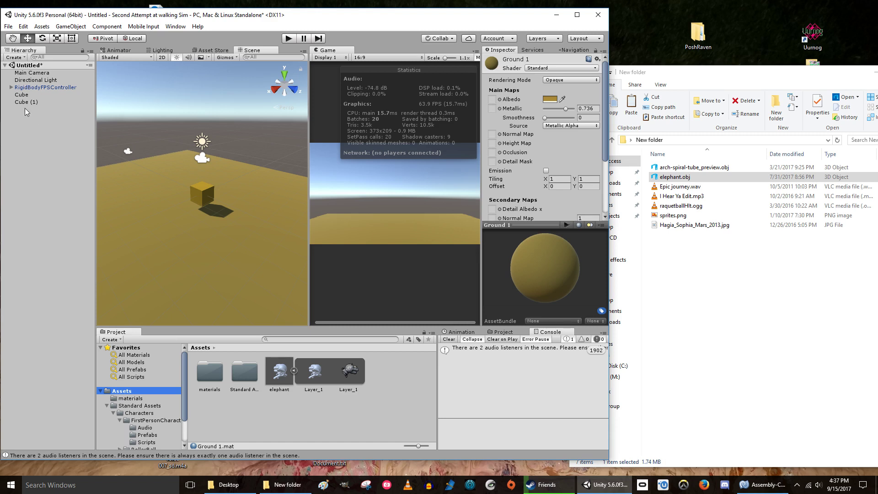
- Rename the small cube object "cube" and the large slab object "ground"
{"action": "left_click", "coordinate": [21, 95]}
{"action": "left_click", "coordinate": [21, 96]}
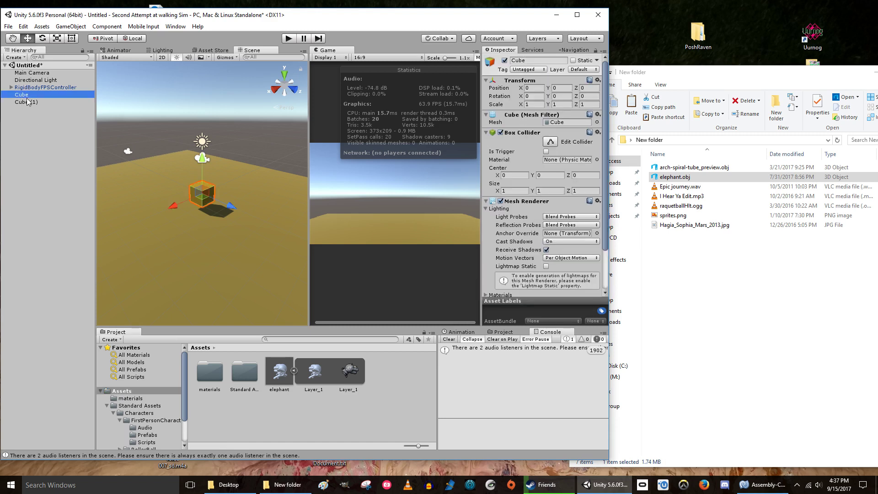
{"action": "type", "text": "Gro"}
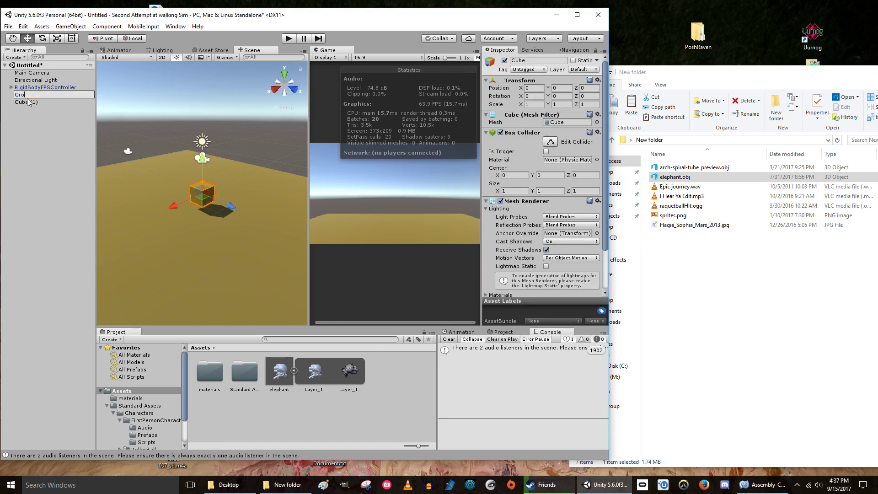
{"action": "key", "text": "BackSpace"}
{"action": "key", "text": "BackSpace"}
{"action": "key", "text": "BackSpace"}
{"action": "type", "text": "Cub"}
{"action": "left_click", "coordinate": [26, 102]}
{"action": "left_click", "coordinate": [30, 105]}
{"action": "type", "text": "ground"}
{"action": "key", "text": "Return"}
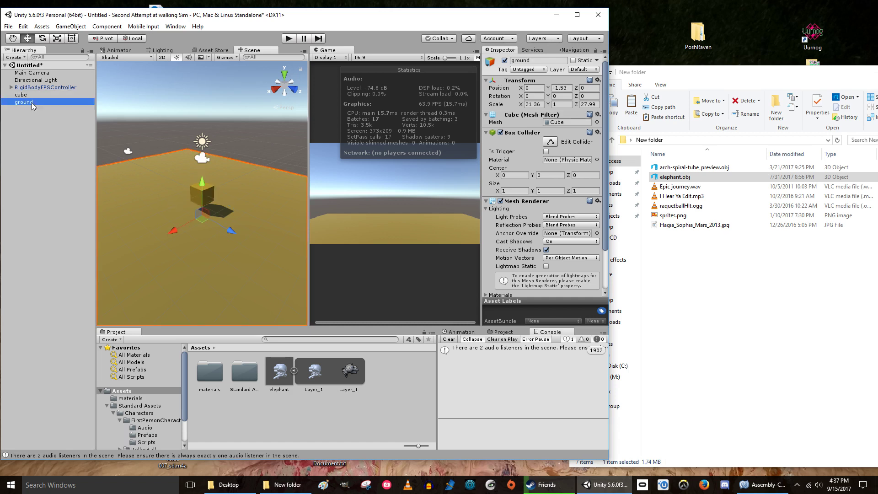
- Place the elephant model in the scene and shift it to about Z -10.41
{"action": "left_click", "coordinate": [39, 128]}
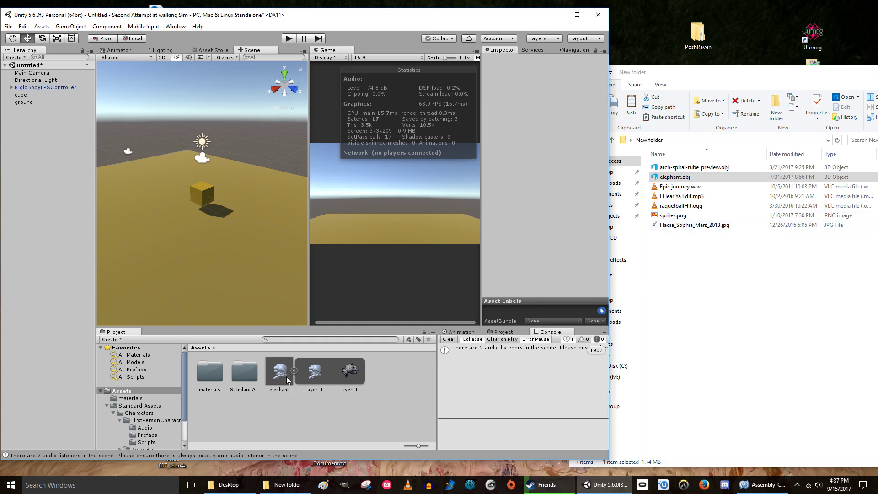
{"action": "left_click_drag", "start_coordinate": [287, 379], "coordinate": [154, 197]}
{"action": "left_click_drag", "start_coordinate": [210, 244], "coordinate": [220, 165], "text": "alt"}
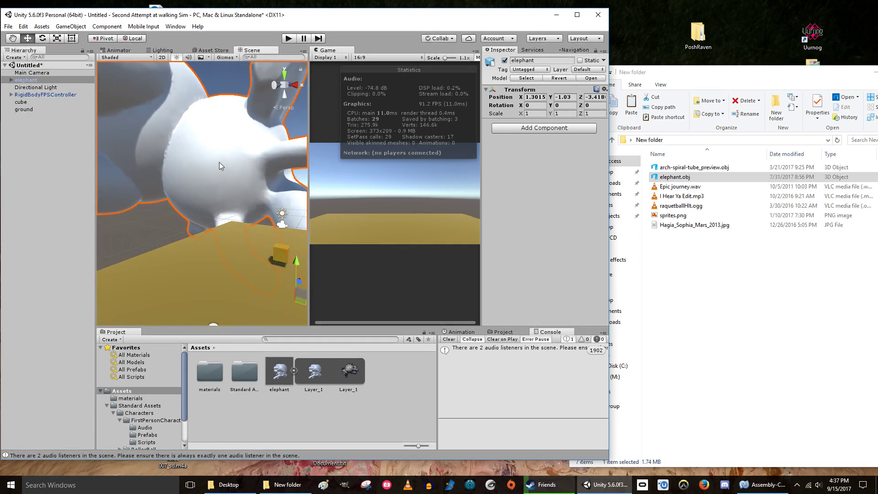
{"action": "right_click_drag", "start_coordinate": [218, 162], "coordinate": [301, 238]}
{"action": "right_click_drag", "start_coordinate": [139, 122], "coordinate": [200, 215]}
{"action": "left_click_drag", "start_coordinate": [215, 218], "coordinate": [203, 264]}
{"action": "left_click_drag", "start_coordinate": [211, 192], "coordinate": [90, 219], "text": "alt"}
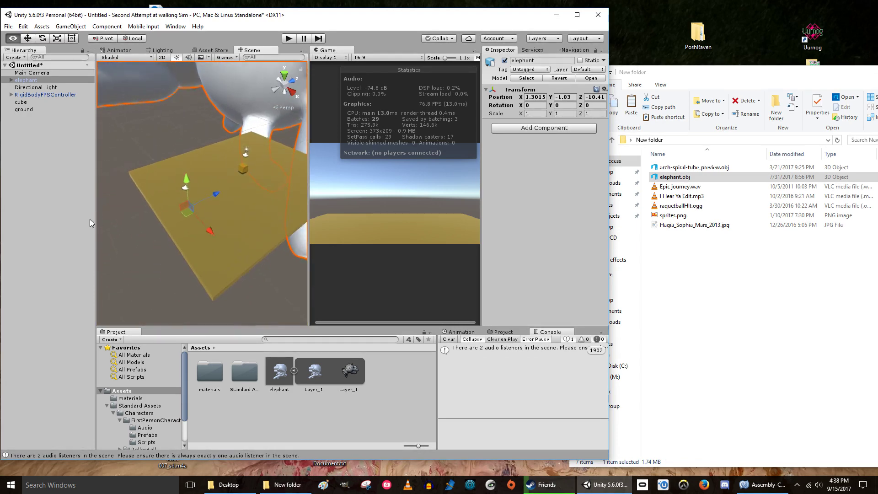
- Reposition the elephant model along its Z axis relative to the ground slab and deselect it
{"action": "mouse_move", "coordinate": [196, 205]}
{"action": "right_mouse_down"}
{"action": "mouse_move", "coordinate": [227, 203]}
{"action": "mouse_move", "coordinate": [238, 212]}
{"action": "mouse_move", "coordinate": [284, 184]}
{"action": "mouse_move", "coordinate": [296, 195]}
{"action": "mouse_move", "coordinate": [242, 139]}
{"action": "mouse_move", "coordinate": [205, 199]}
{"action": "right_mouse_up"}
{"action": "key", "text": "w"}
{"action": "key", "text": "w"}
{"action": "key", "text": "s"}
{"action": "key", "text": "a"}
{"action": "key", "text": "d"}
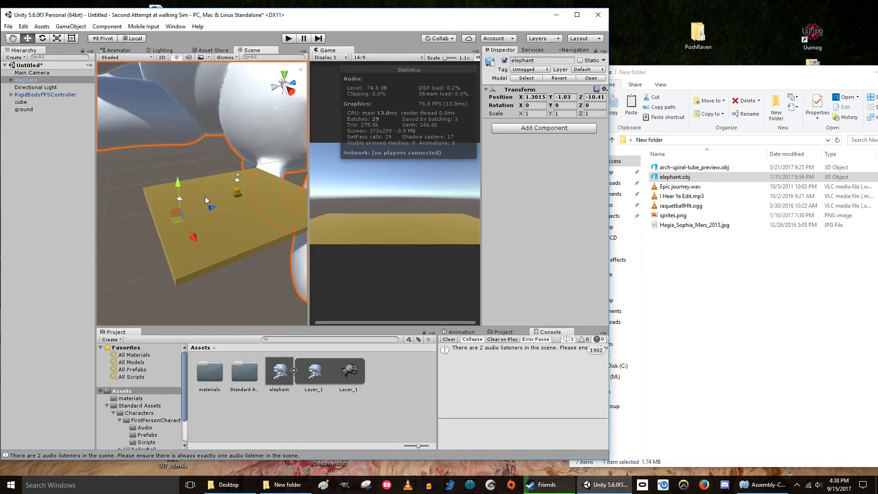
{"action": "left_click_drag", "start_coordinate": [215, 213], "coordinate": [876, 222]}
{"action": "left_click_drag", "start_coordinate": [210, 188], "coordinate": [176, 204]}
{"action": "left_click", "coordinate": [233, 208]}
{"action": "right_click_drag", "start_coordinate": [237, 209], "coordinate": [324, 204]}
{"action": "right_click_drag", "start_coordinate": [264, 189], "coordinate": [252, 296]}
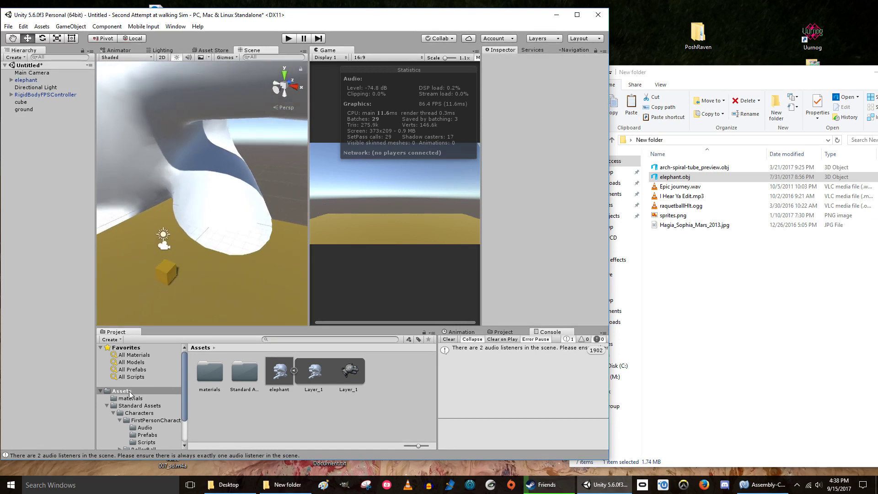
- Create a new material named "Elephant" in the project's materials folder
{"action": "double_click", "coordinate": [212, 372]}
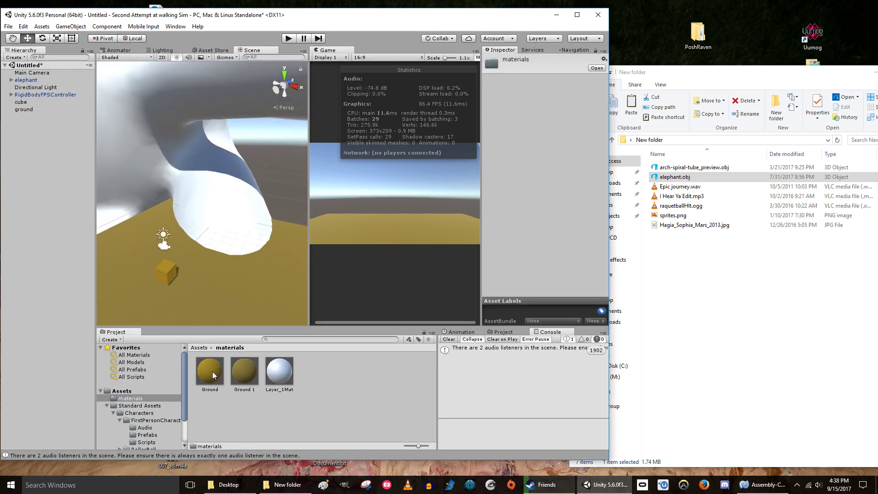
{"action": "right_click", "coordinate": [312, 372]}
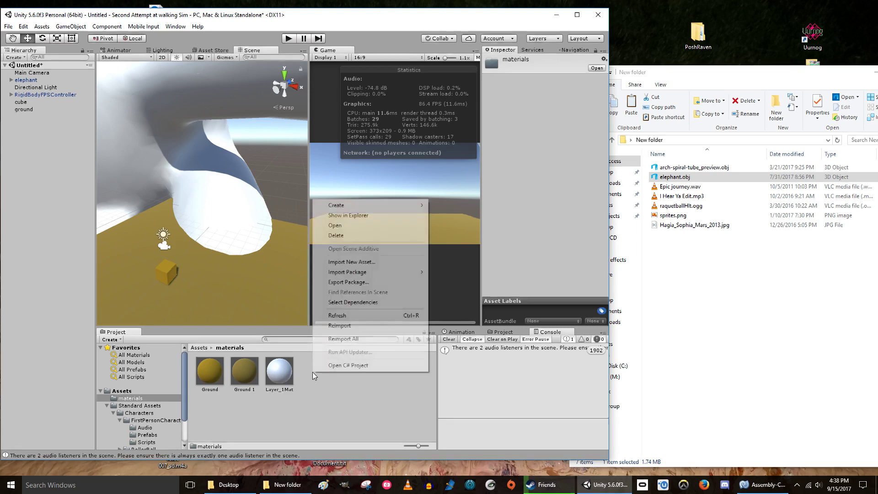
{"action": "mouse_move", "coordinate": [334, 211]}
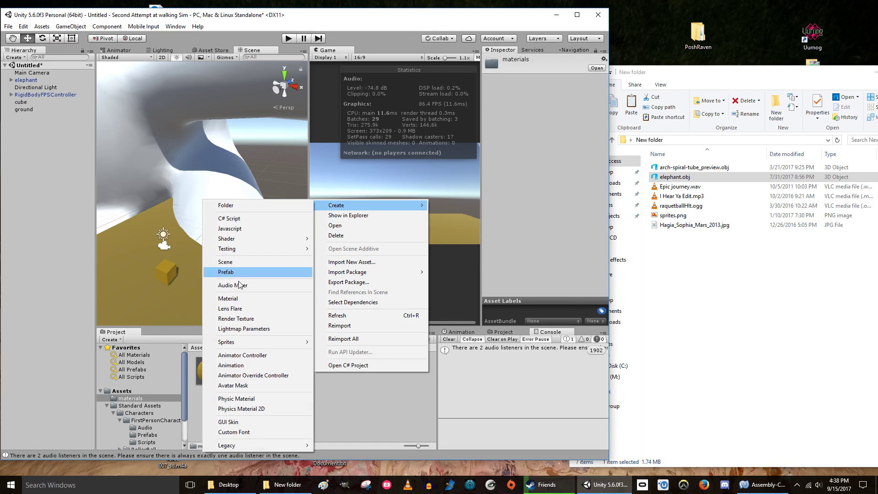
{"action": "left_click", "coordinate": [229, 300]}
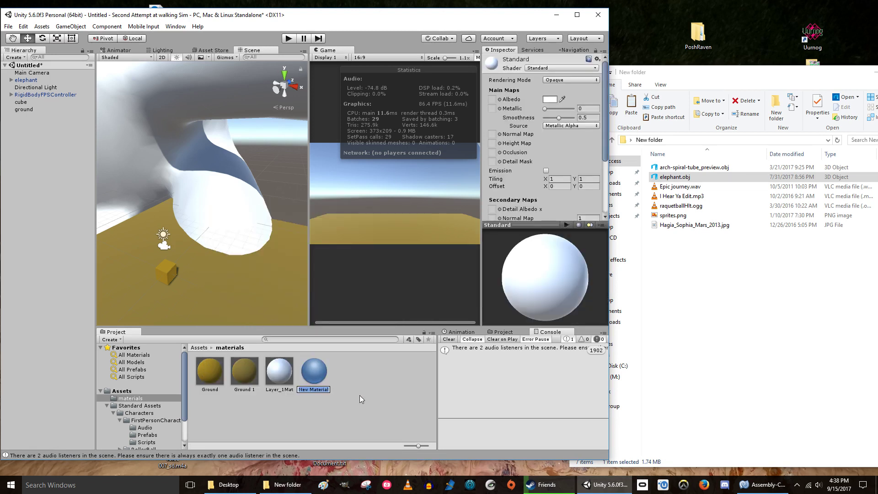
{"action": "type", "text": "Elephant"}
{"action": "key", "text": "Return"}
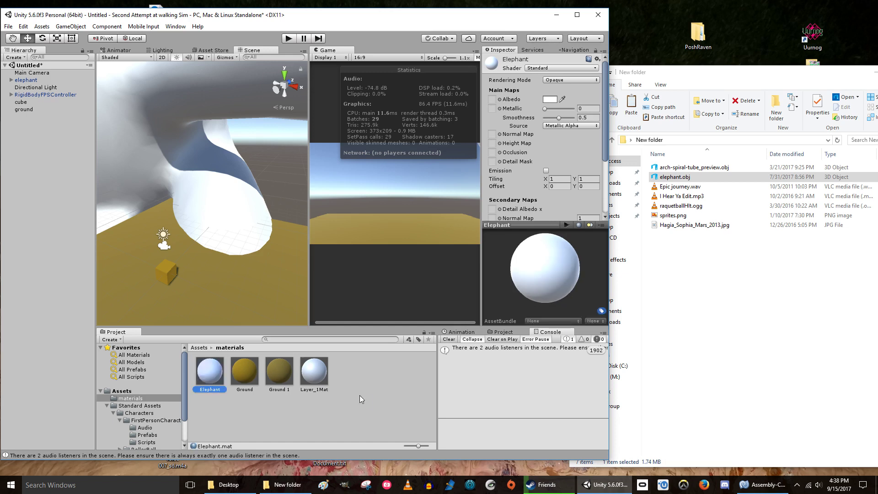
- Set the Elephant material's albedo to a muted purple, hex 695369, and apply it to the elephant model in the scene
{"action": "left_click", "coordinate": [552, 100]}
{"action": "left_click", "coordinate": [181, 203]}
{"action": "mouse_move", "coordinate": [154, 208]}
{"action": "left_mouse_down"}
{"action": "mouse_move", "coordinate": [124, 219]}
{"action": "mouse_move", "coordinate": [122, 230]}
{"action": "left_mouse_up"}
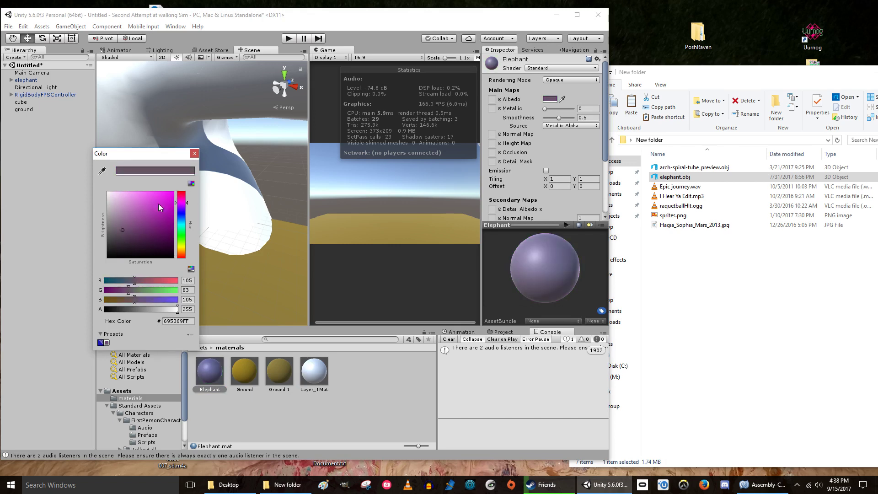
{"action": "left_click", "coordinate": [194, 153]}
{"action": "left_click_drag", "start_coordinate": [224, 377], "coordinate": [221, 191]}
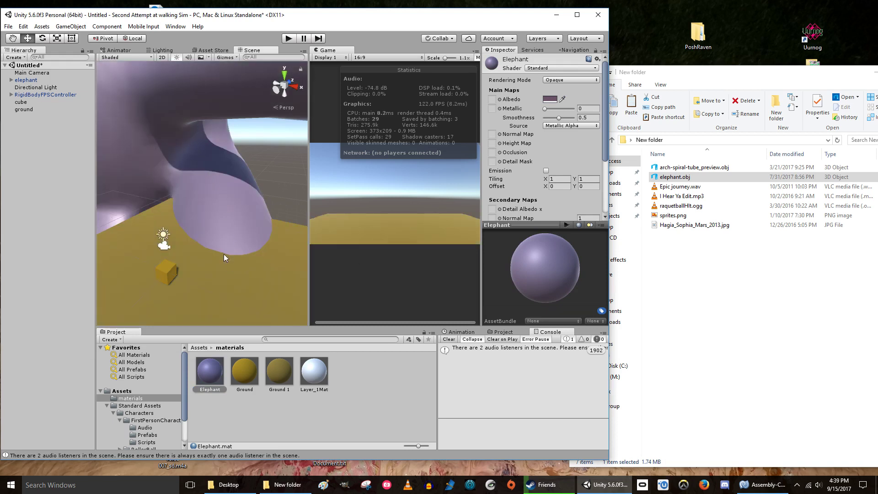
- Play-test the scene by walking the player up to the purple elephant and backing away, and end play mode
{"action": "right_click_drag", "start_coordinate": [245, 290], "coordinate": [151, 196]}
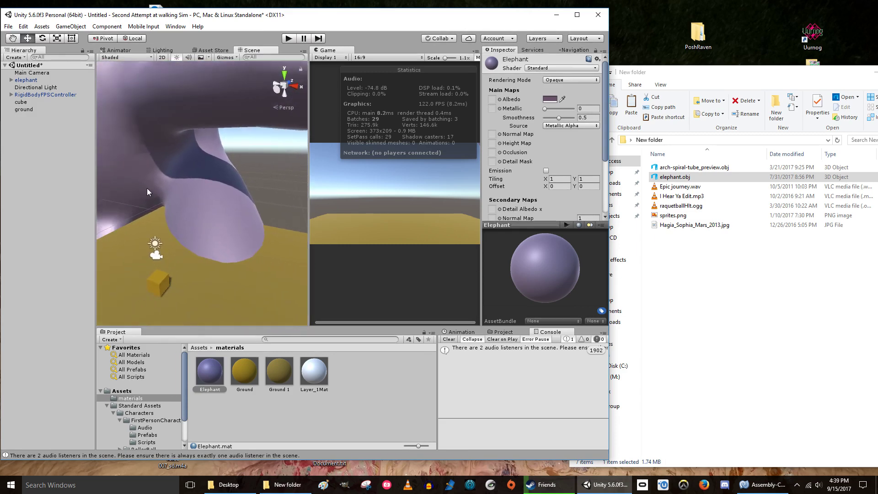
{"action": "left_click", "coordinate": [289, 39]}
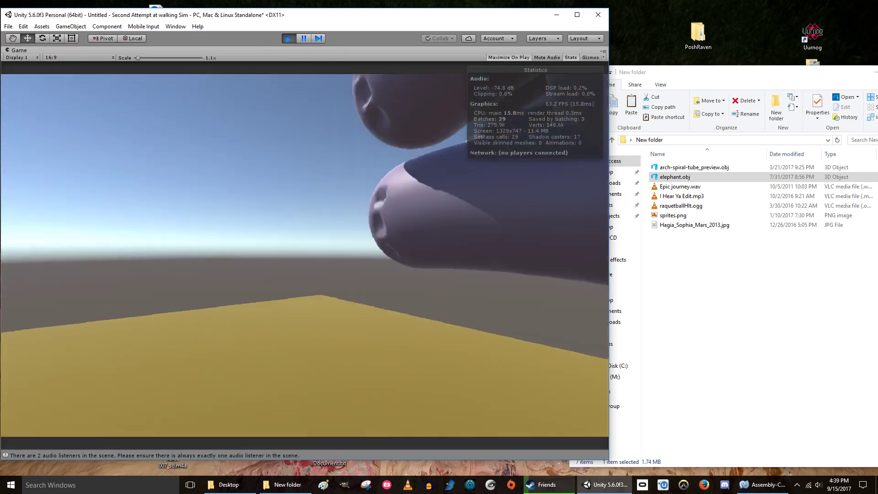
{"action": "key", "text": "w"}
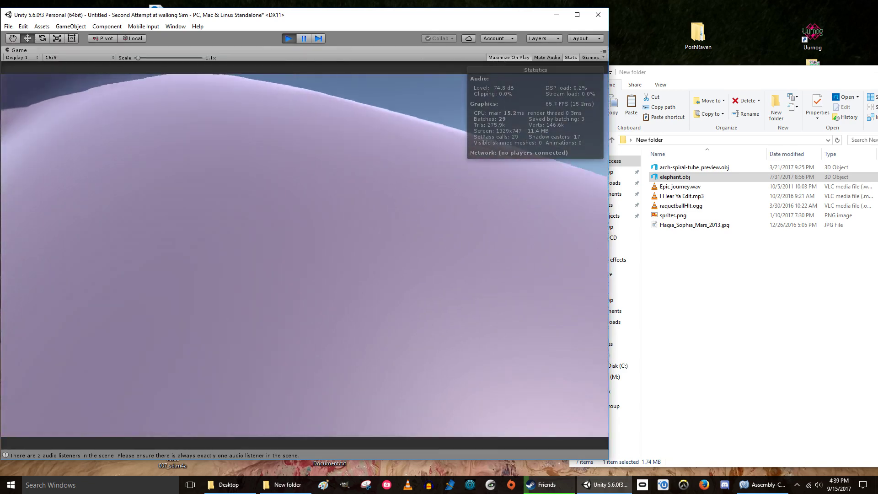
{"action": "key", "text": "s"}
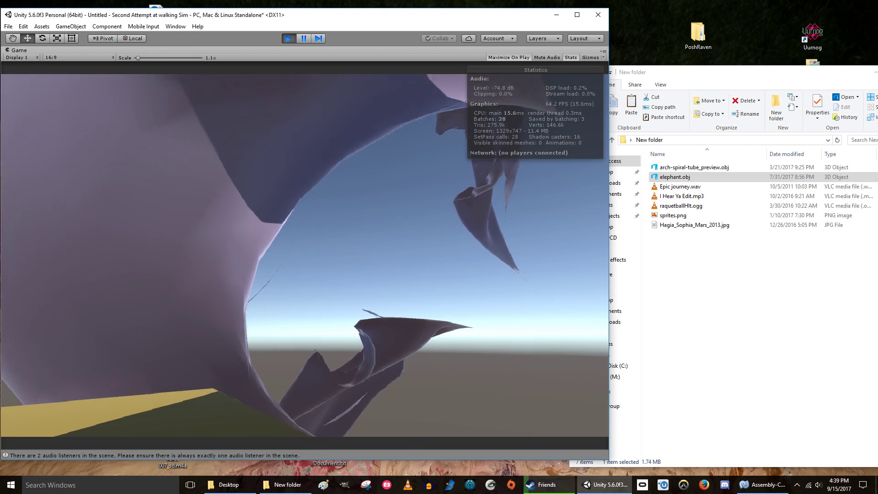
{"action": "key", "text": "s"}
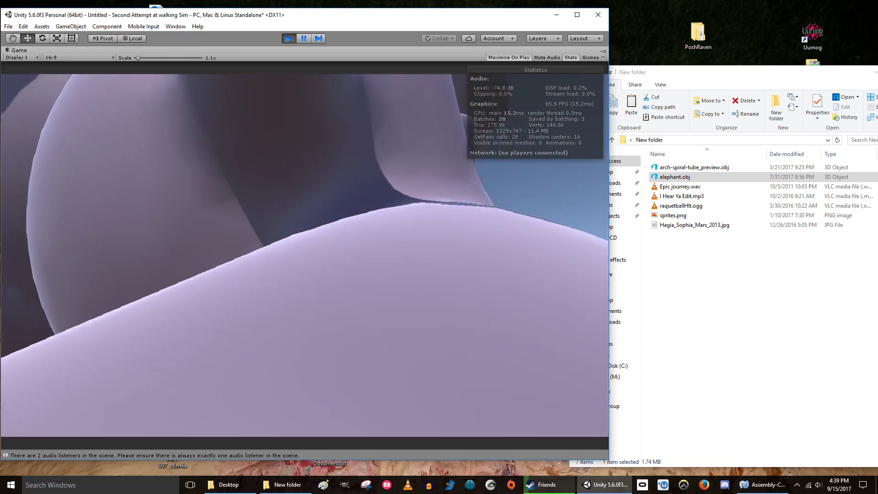
{"action": "key", "text": "s"}
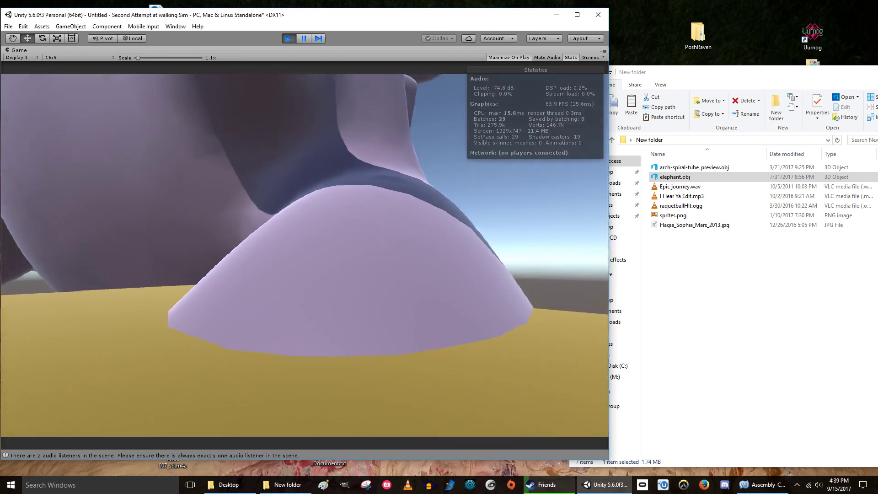
{"action": "key", "text": "Escape"}
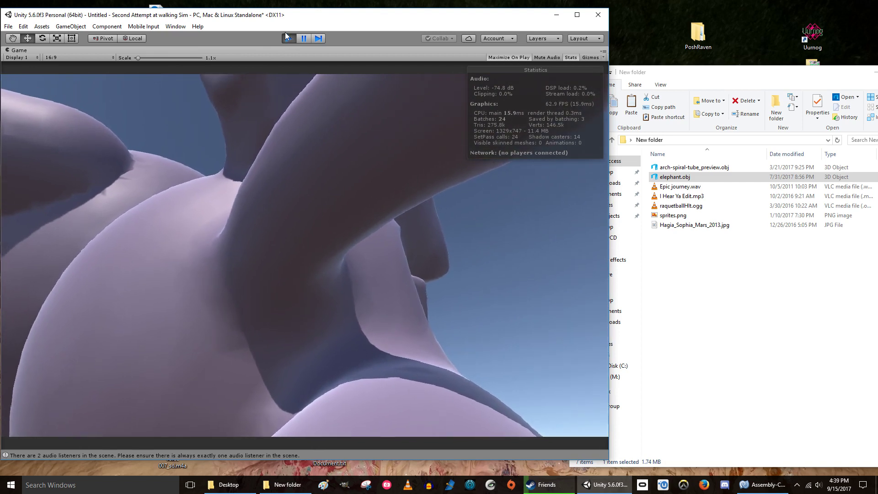
{"action": "left_click", "coordinate": [288, 39]}
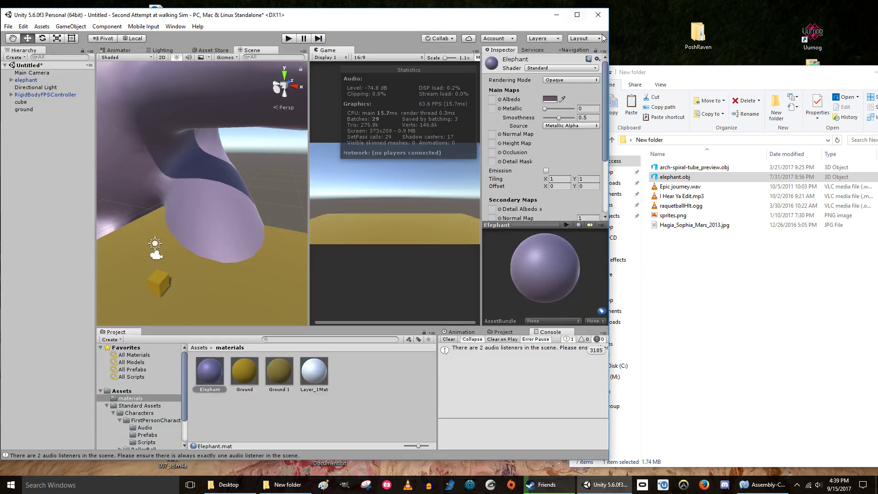
- Maximize the editor and add a Mesh Collider to the elephant object, using the model's Layer_1 mesh
{"action": "left_click", "coordinate": [577, 15]}
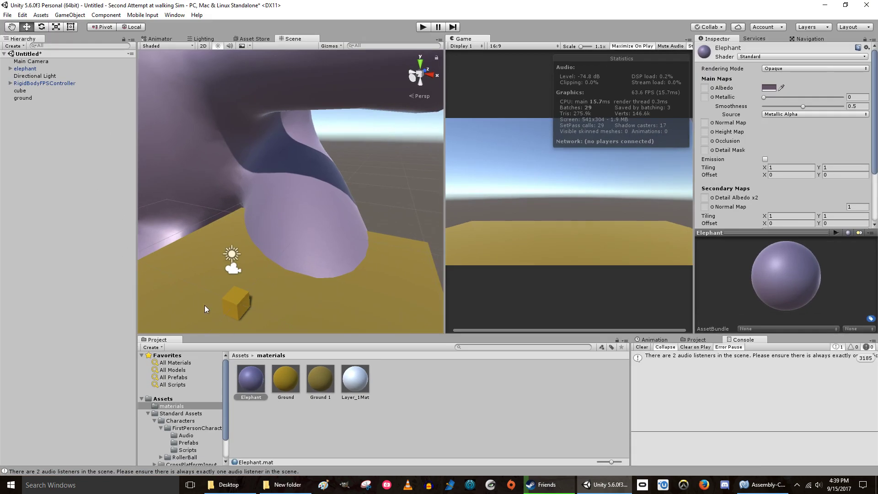
{"action": "left_click", "coordinate": [25, 69]}
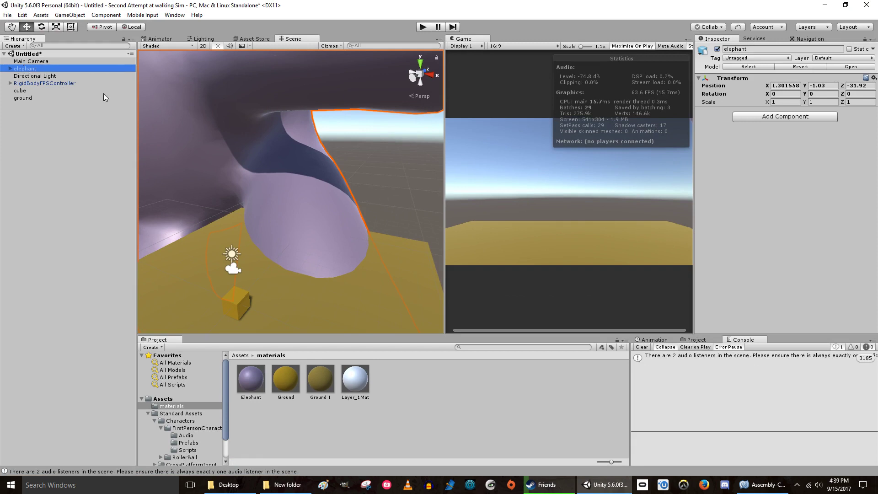
{"action": "left_click", "coordinate": [786, 118]}
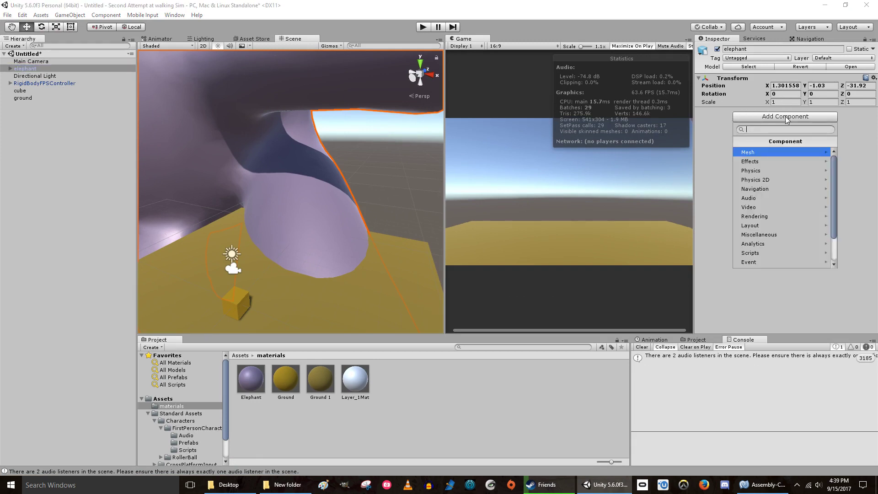
{"action": "left_click", "coordinate": [768, 172]}
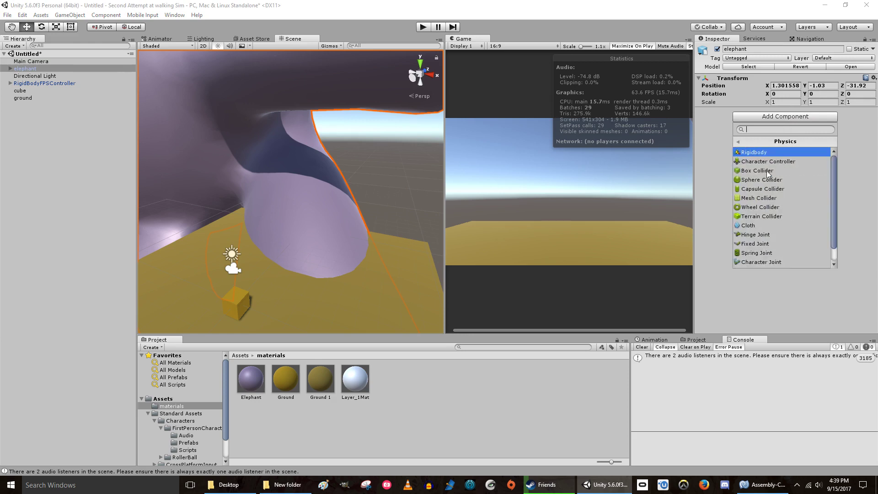
{"action": "left_click", "coordinate": [767, 199]}
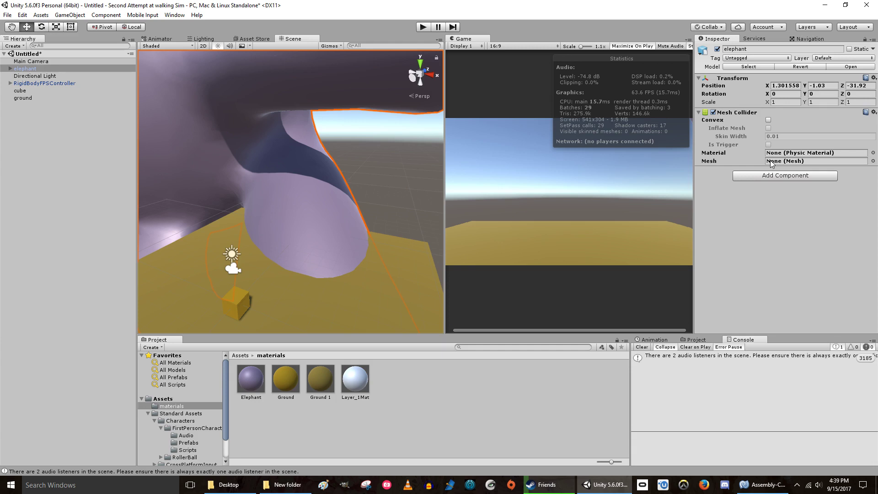
{"action": "left_click", "coordinate": [163, 399]}
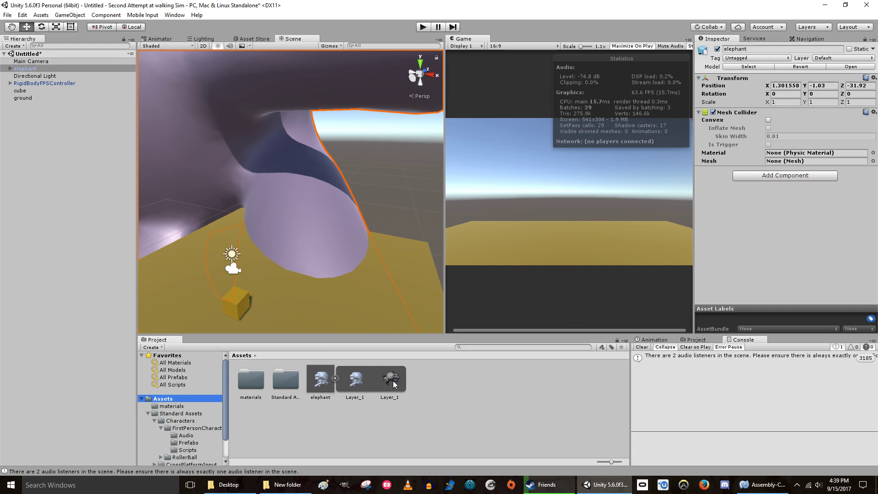
{"action": "left_click_drag", "start_coordinate": [393, 379], "coordinate": [797, 162]}
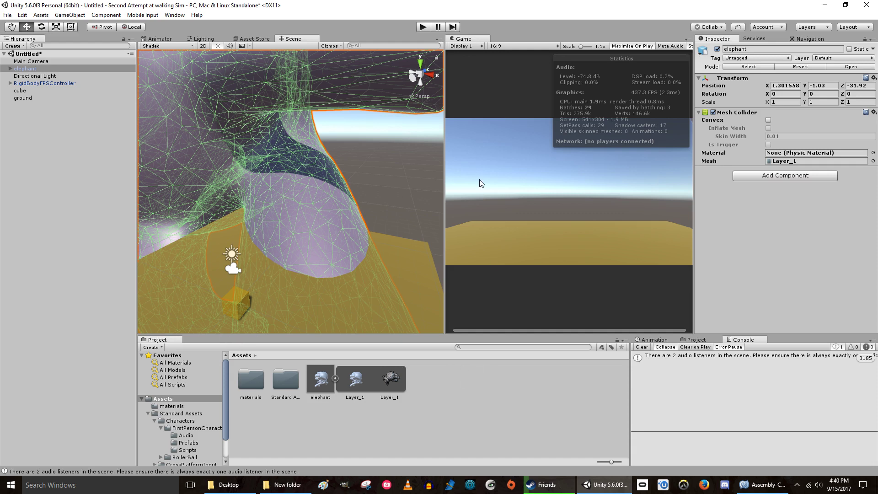
- Play-test the elephant's collision by walking the player onto its body and looking around, and stop the game
{"action": "left_click", "coordinate": [423, 26]}
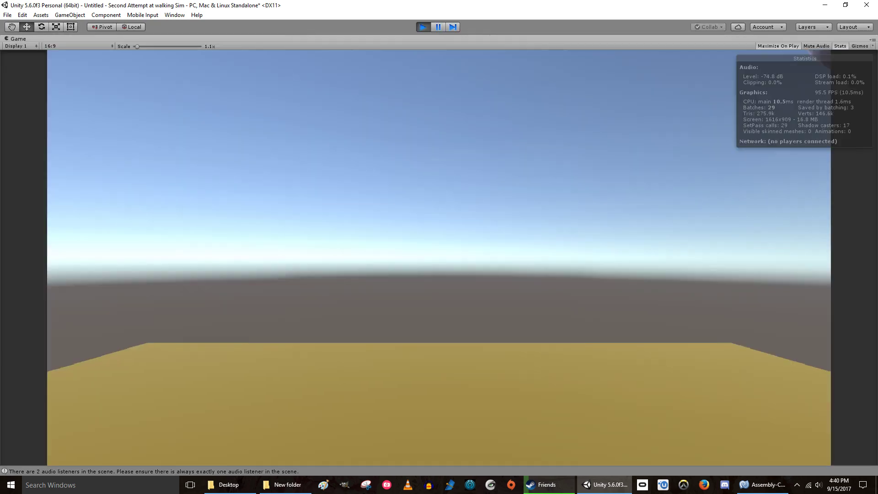
{"action": "key", "text": "w"}
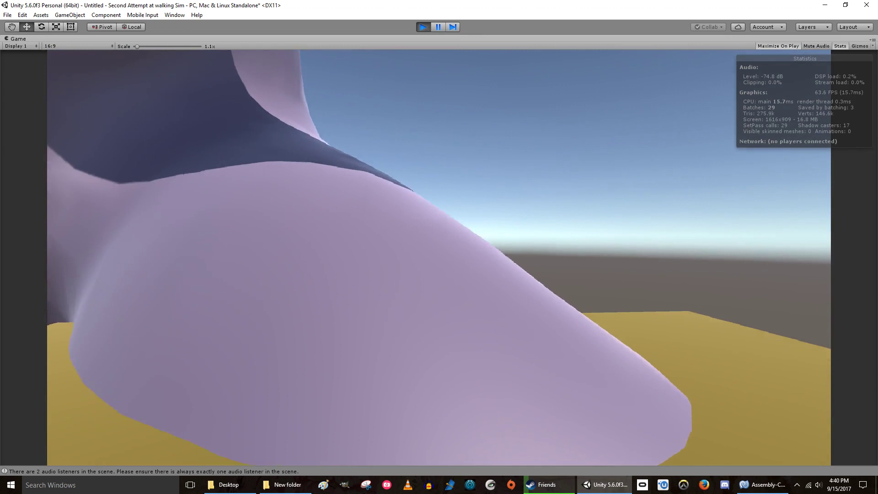
{"action": "key", "text": "w"}
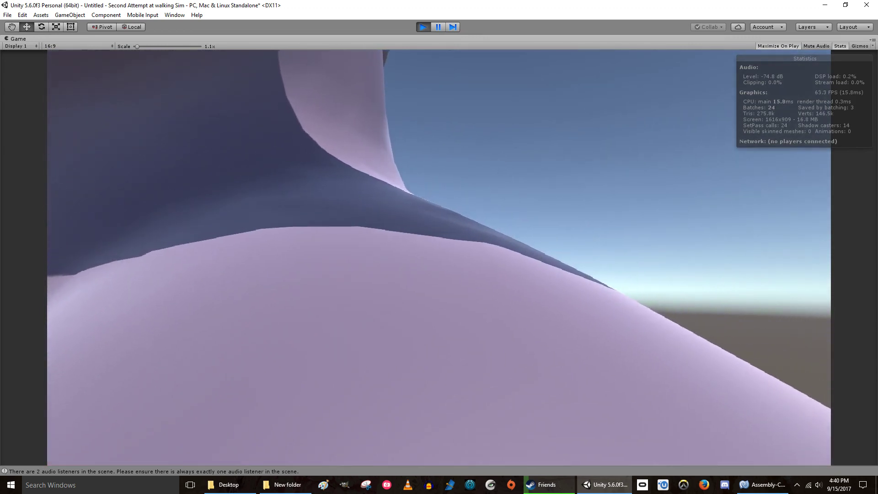
{"action": "key", "text": "w"}
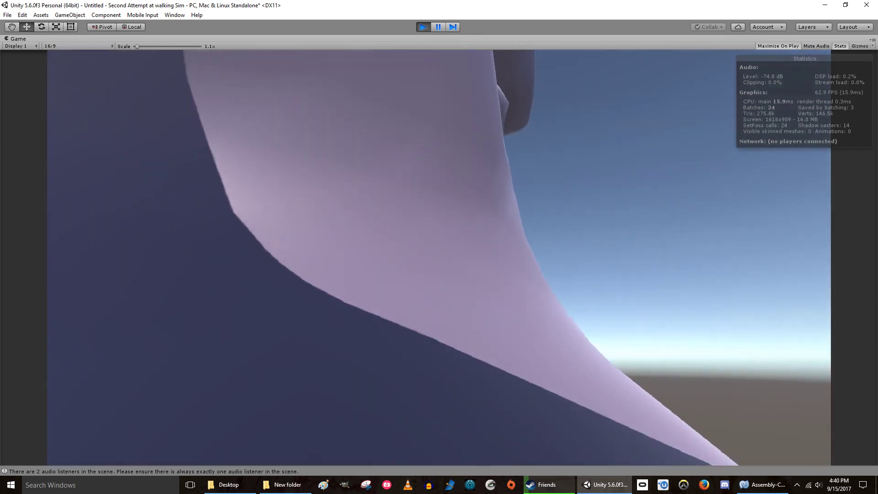
{"action": "key", "text": "w"}
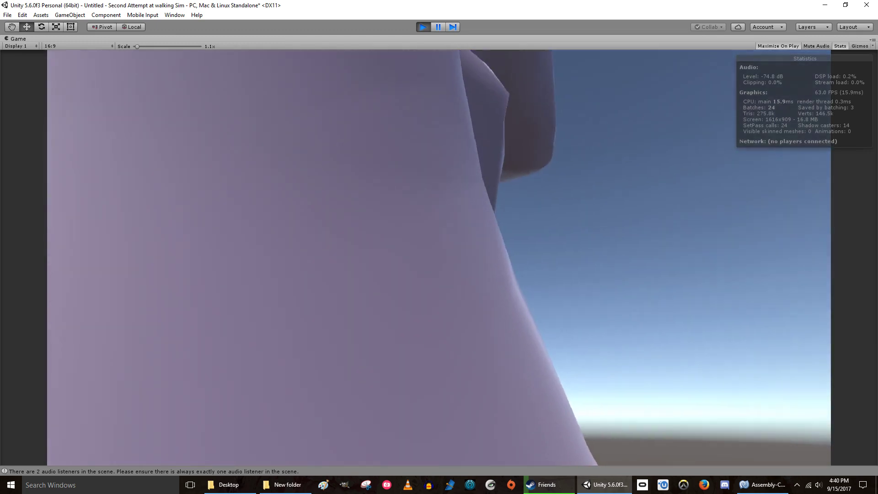
{"action": "key", "text": "w"}
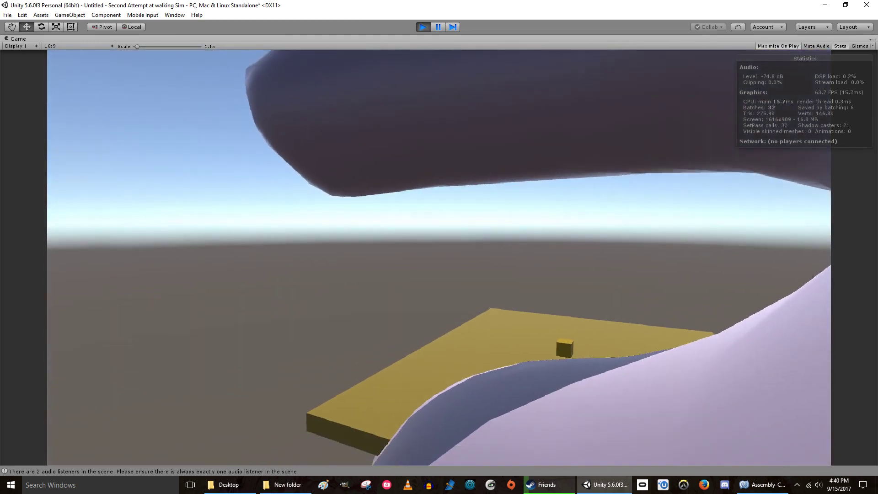
{"action": "key", "text": "Escape"}
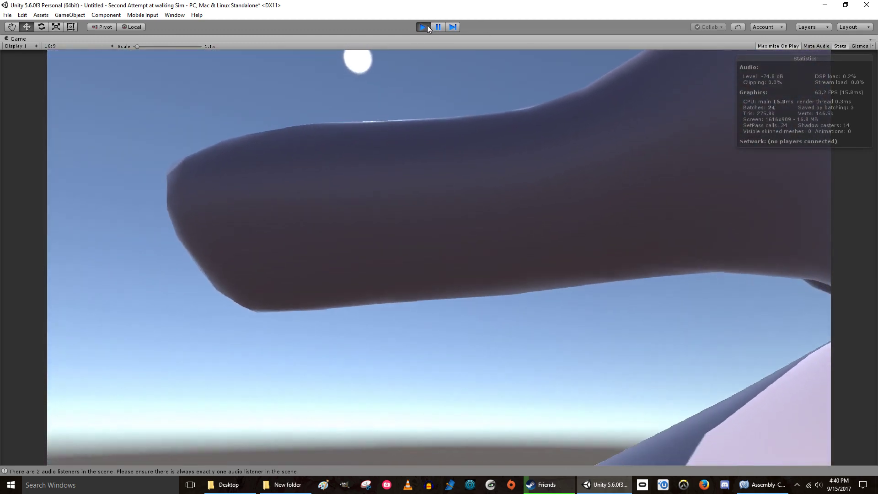
{"action": "left_click", "coordinate": [425, 26]}
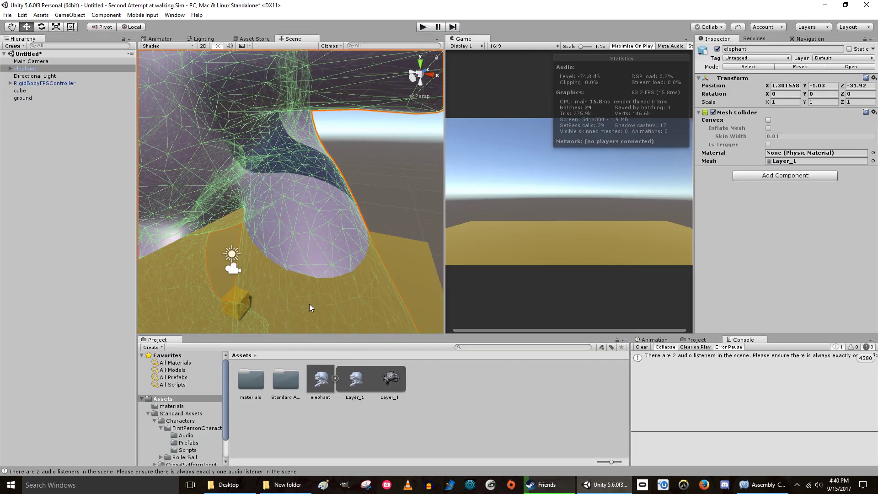
- Duplicate the elephant object, move the copy to Z -73.26 and rotate it to 93.7 degrees about Y
{"action": "right_click_drag", "start_coordinate": [384, 273], "coordinate": [292, 218]}
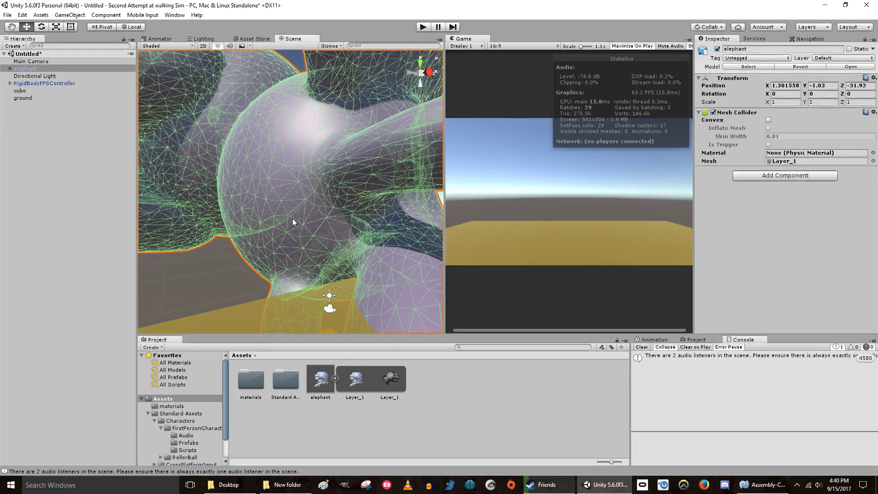
{"action": "left_click", "coordinate": [41, 119]}
{"action": "left_click", "coordinate": [25, 69]}
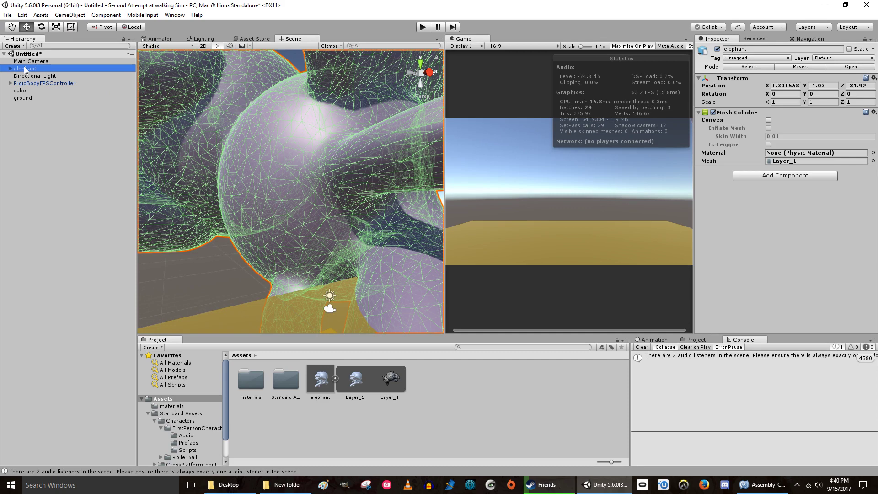
{"action": "key", "text": "ctrl+d"}
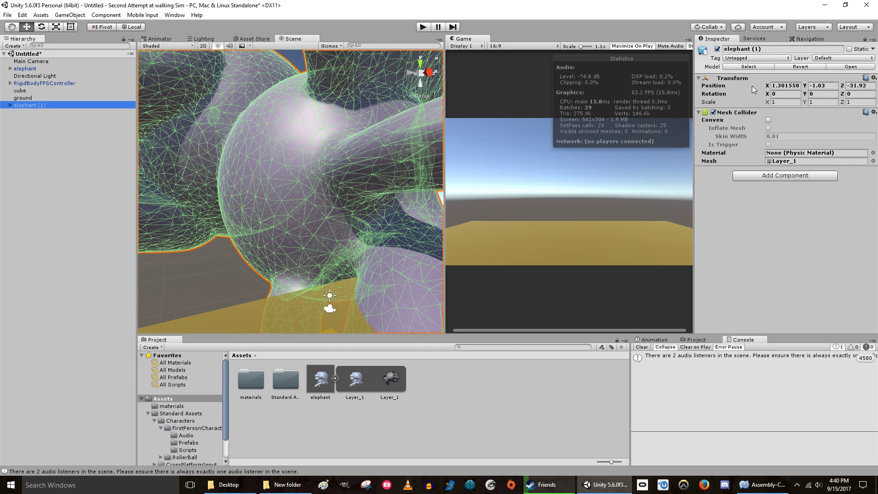
{"action": "left_click_drag", "start_coordinate": [840, 86], "coordinate": [645, 92]}
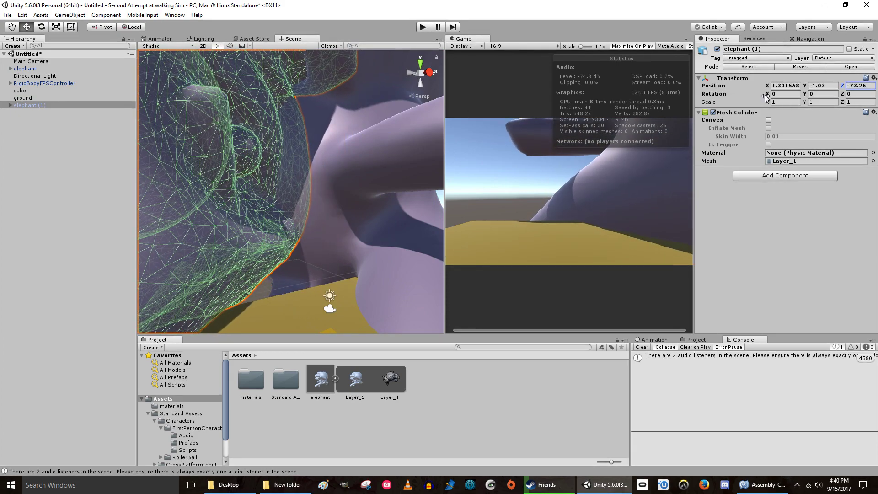
{"action": "left_click_drag", "start_coordinate": [805, 94], "coordinate": [207, 110]}
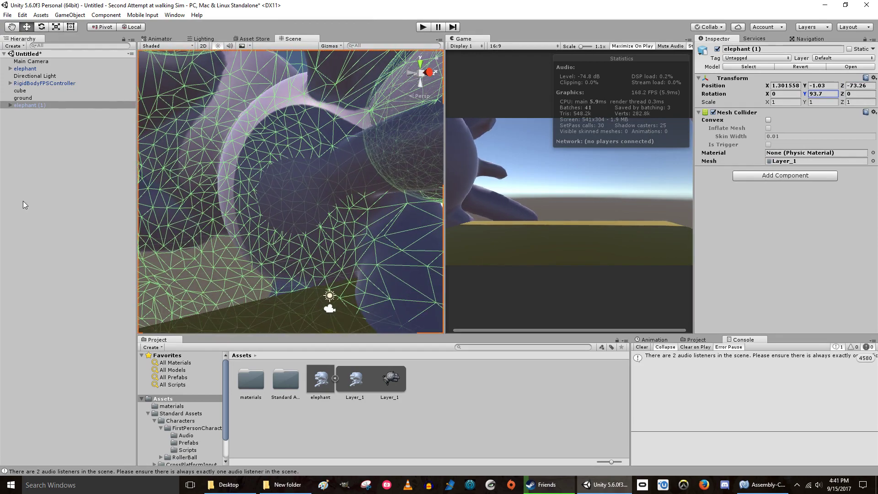
- Move the duplicated elephant along Z to -91.52
{"action": "right_click_drag", "start_coordinate": [267, 220], "coordinate": [306, 280]}
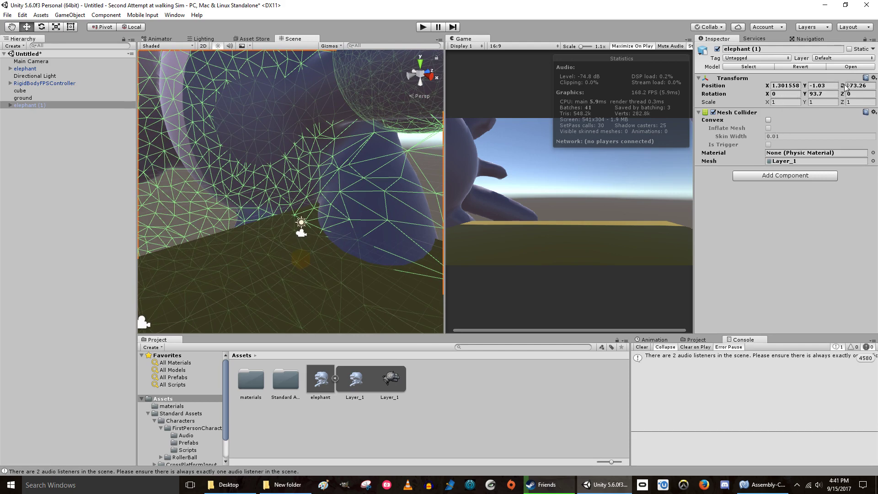
{"action": "left_click_drag", "start_coordinate": [845, 87], "coordinate": [580, 136]}
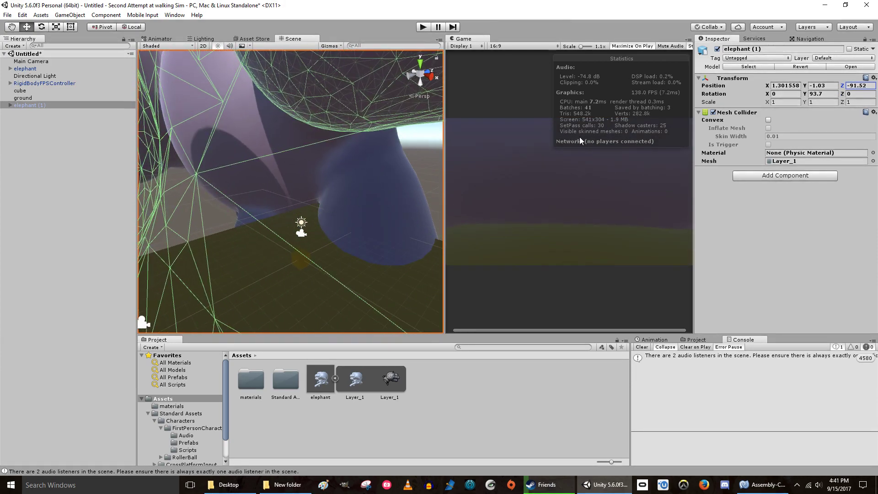
{"action": "right_click_drag", "start_coordinate": [307, 223], "coordinate": [207, 216]}
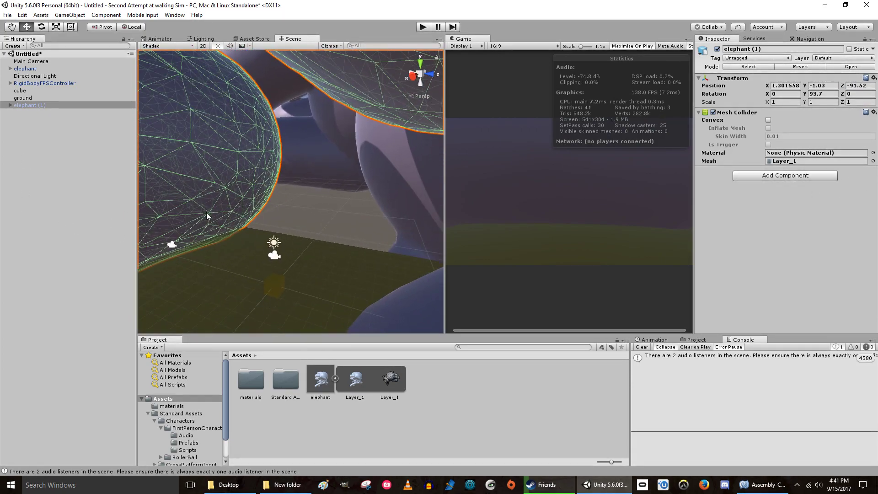
- Duplicate the Elephant material in the materials folder and change the copy's albedo colour to a muted dark teal
{"action": "double_click", "coordinate": [249, 385]}
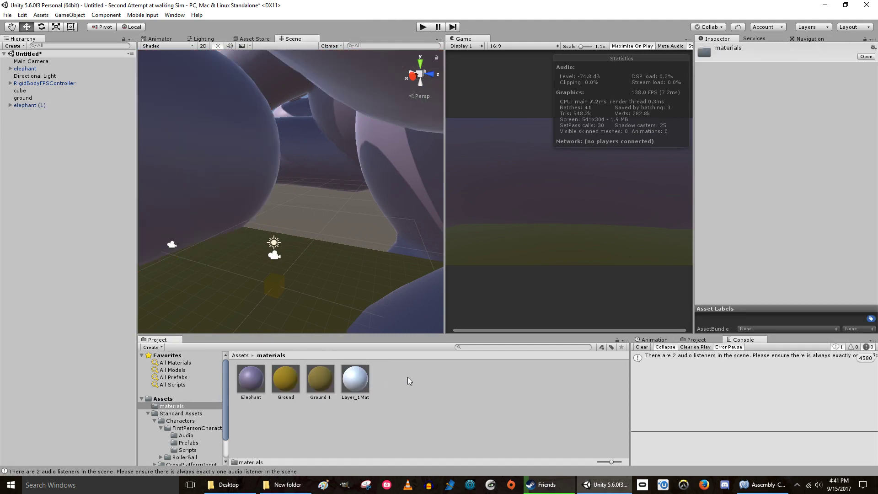
{"action": "left_click", "coordinate": [249, 378]}
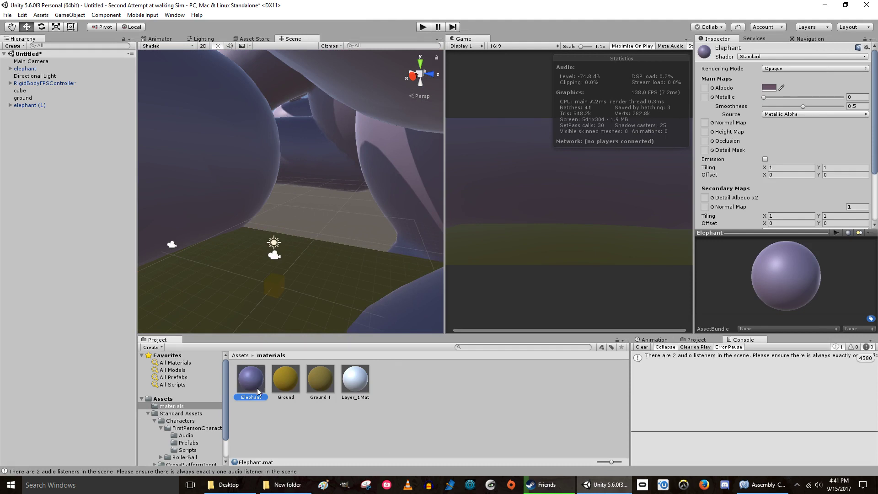
{"action": "key", "text": "ctrl+d"}
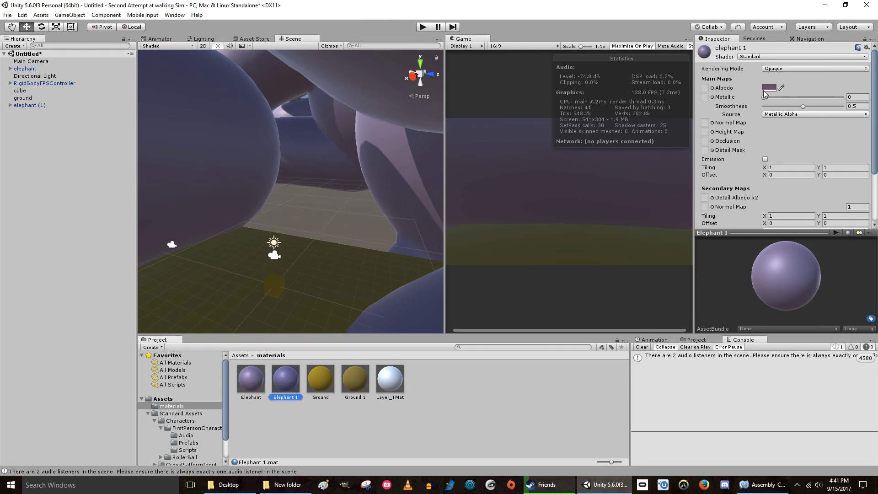
{"action": "left_click", "coordinate": [767, 89]}
{"action": "left_click", "coordinate": [182, 229]}
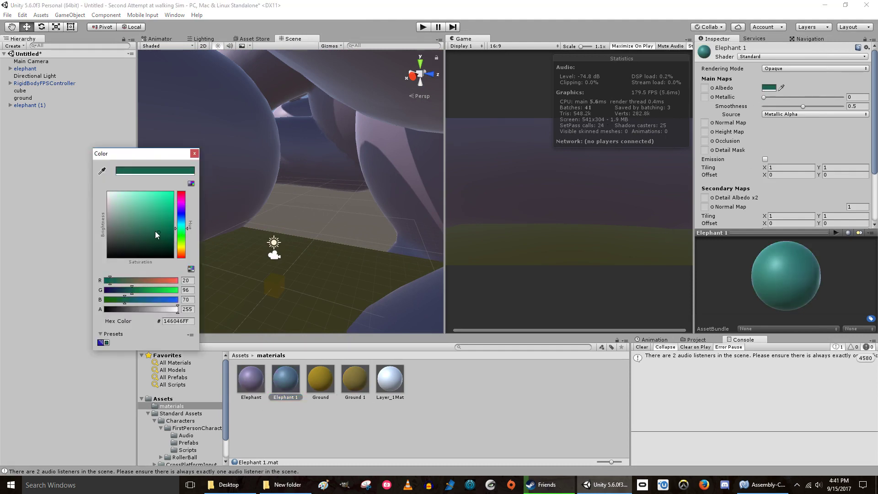
{"action": "left_click_drag", "start_coordinate": [155, 231], "coordinate": [131, 238]}
{"action": "left_click", "coordinate": [194, 154]}
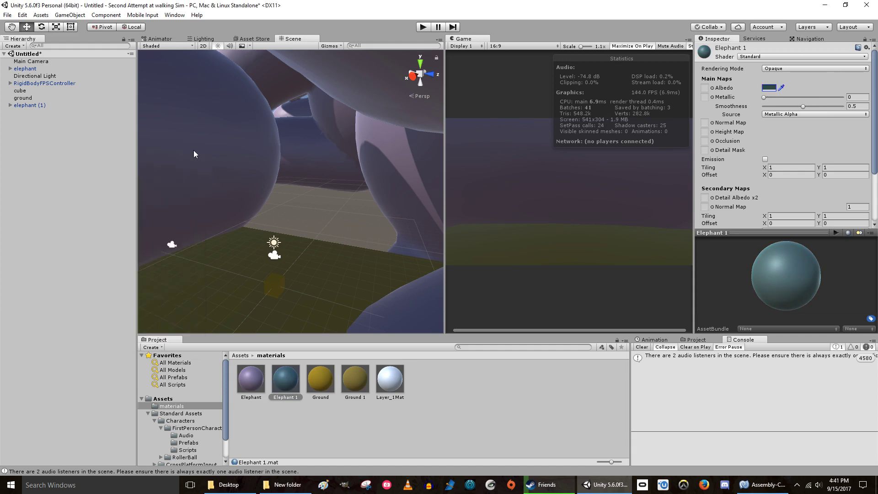
- Apply the teal Elephant 1 material to the duplicated elephant in the scene
{"action": "left_click_drag", "start_coordinate": [292, 382], "coordinate": [221, 169]}
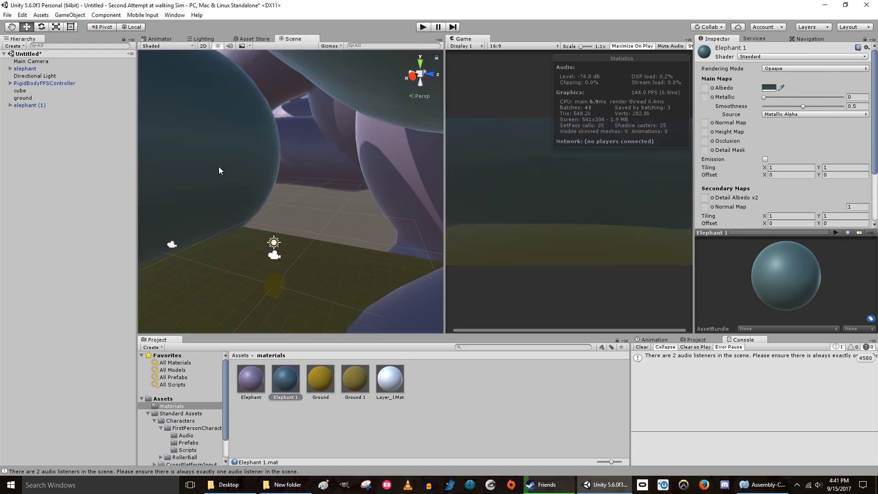
{"action": "right_click_drag", "start_coordinate": [298, 209], "coordinate": [269, 221]}
{"action": "right_click_drag", "start_coordinate": [109, 191], "coordinate": [149, 123]}
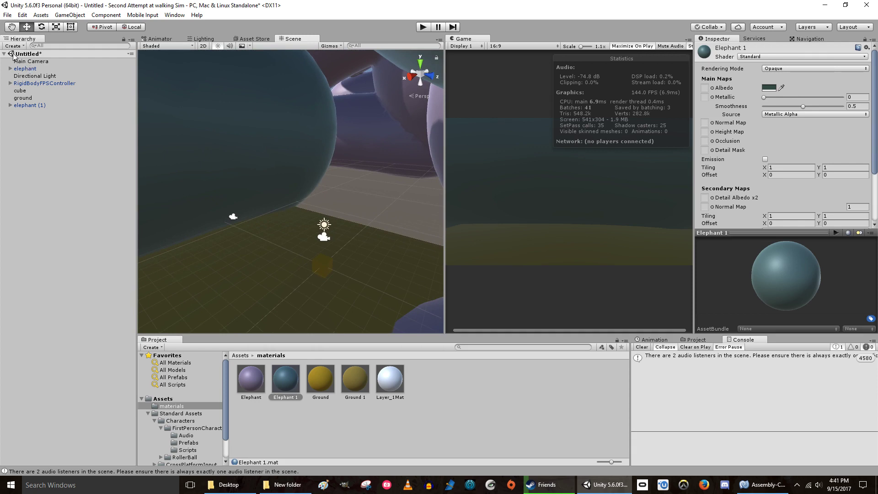
- Widen the Scene view and rotate the Directional Light to X 65.8 and Y 81.1
{"action": "left_click", "coordinate": [30, 76]}
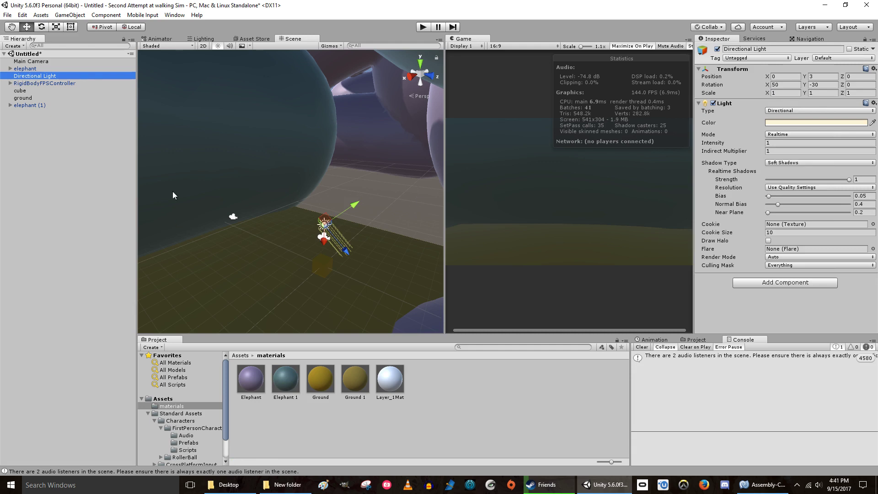
{"action": "left_click_drag", "start_coordinate": [443, 181], "coordinate": [589, 178]}
{"action": "left_click", "coordinate": [765, 85]}
{"action": "left_click_drag", "start_coordinate": [768, 85], "coordinate": [801, 86]}
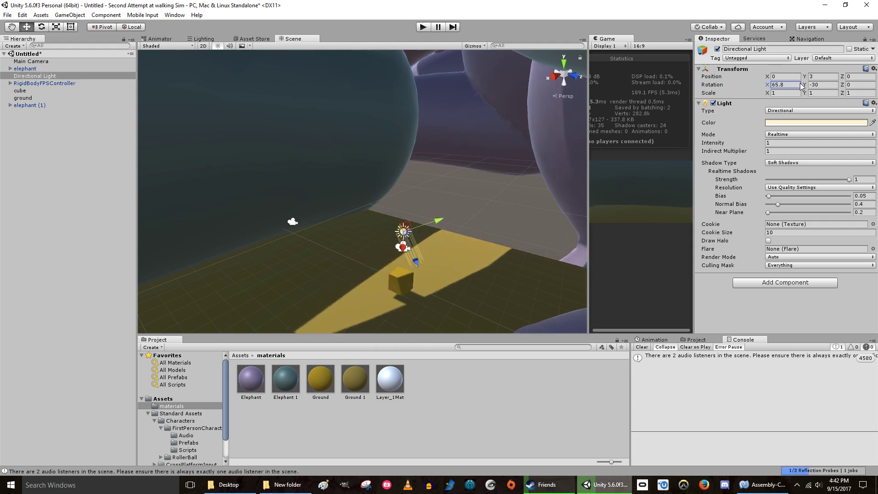
{"action": "left_click_drag", "start_coordinate": [805, 86], "coordinate": [179, 95]}
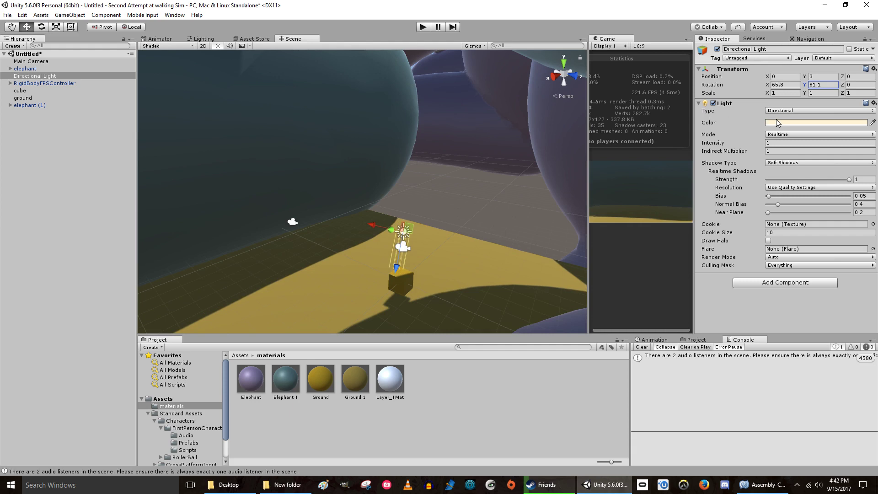
- Set the Directional Light's colour to pink (DF8ADD) and its intensity to 3.7
{"action": "left_click", "coordinate": [787, 122]}
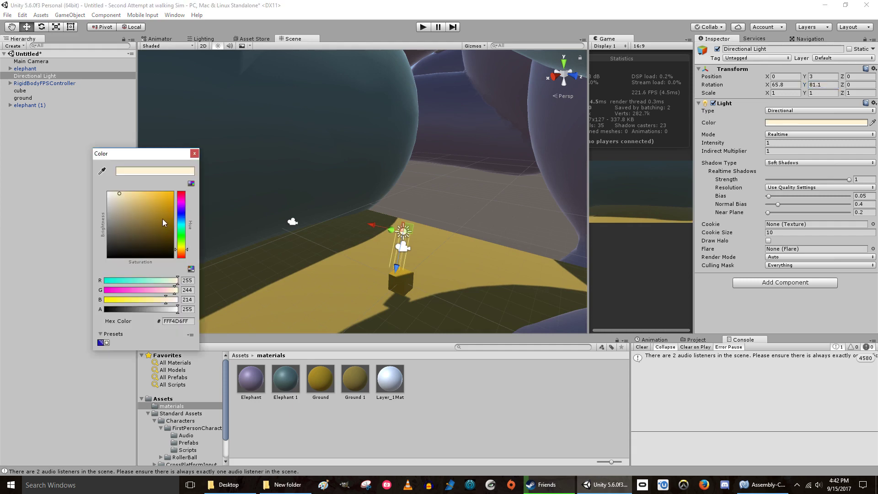
{"action": "left_click", "coordinate": [182, 202]}
{"action": "mouse_move", "coordinate": [161, 210]}
{"action": "left_mouse_down"}
{"action": "mouse_move", "coordinate": [173, 194]}
{"action": "mouse_move", "coordinate": [168, 215]}
{"action": "mouse_move", "coordinate": [139, 170]}
{"action": "mouse_move", "coordinate": [127, 182]}
{"action": "mouse_move", "coordinate": [142, 169]}
{"action": "mouse_move", "coordinate": [126, 174]}
{"action": "mouse_move", "coordinate": [122, 196]}
{"action": "mouse_move", "coordinate": [133, 201]}
{"action": "left_mouse_up"}
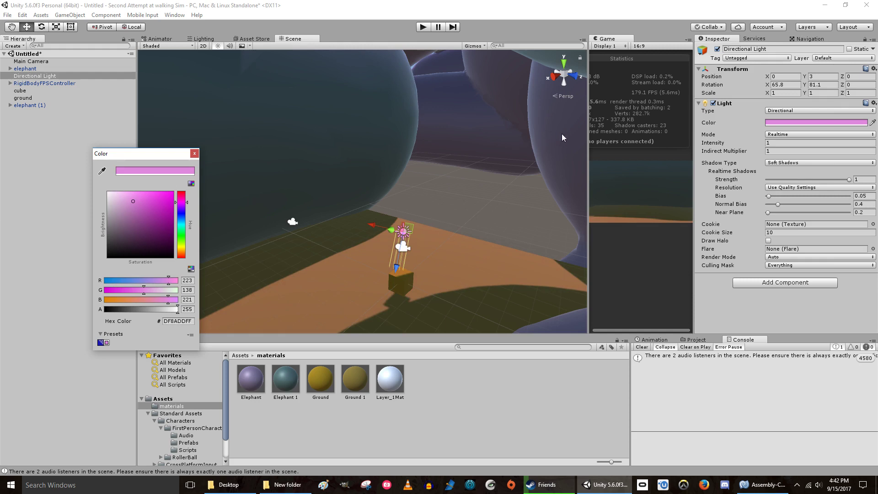
{"action": "left_click", "coordinate": [711, 145]}
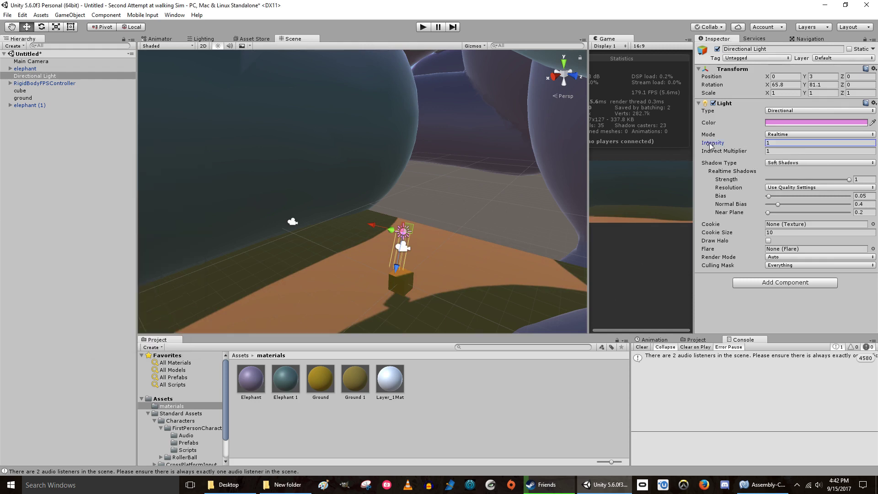
{"action": "mouse_move", "coordinate": [711, 145]}
{"action": "left_mouse_down"}
{"action": "mouse_move", "coordinate": [857, 147]}
{"action": "mouse_move", "coordinate": [720, 151]}
{"action": "left_mouse_up"}
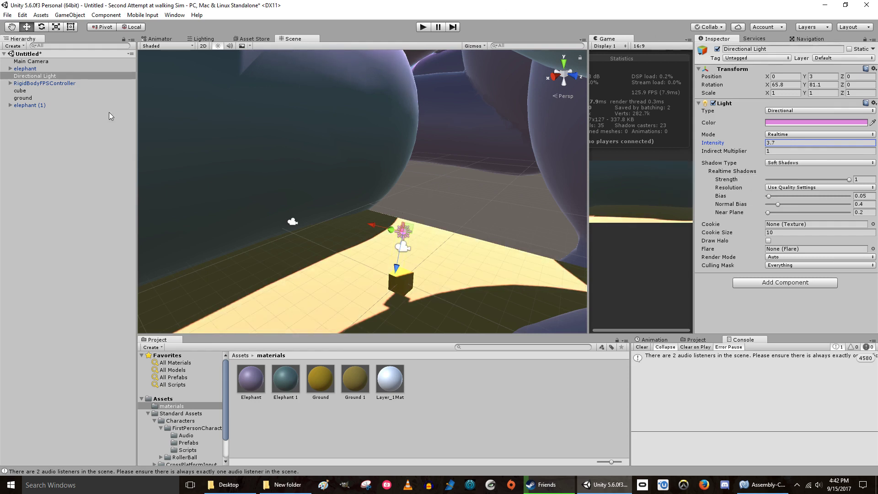
- Duplicate the Directional Light and rotate the copy to X 62.6 and Y 357.5
{"action": "left_click", "coordinate": [38, 78]}
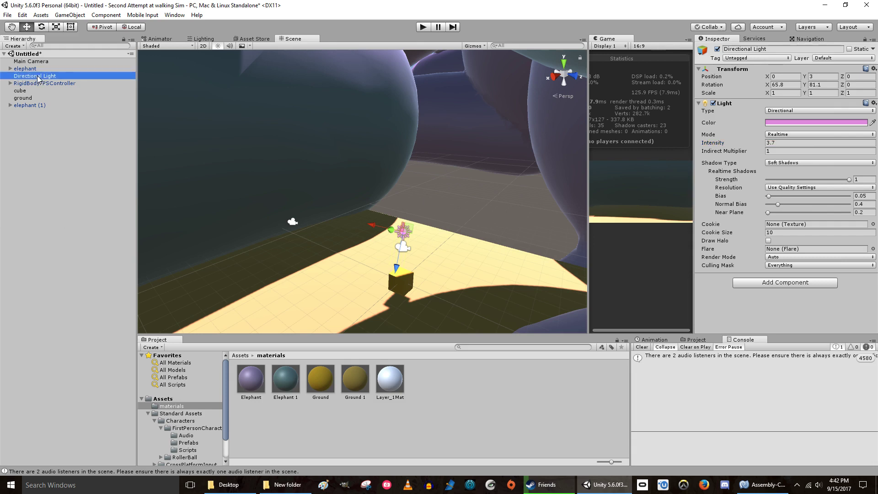
{"action": "key", "text": "ctrl+d"}
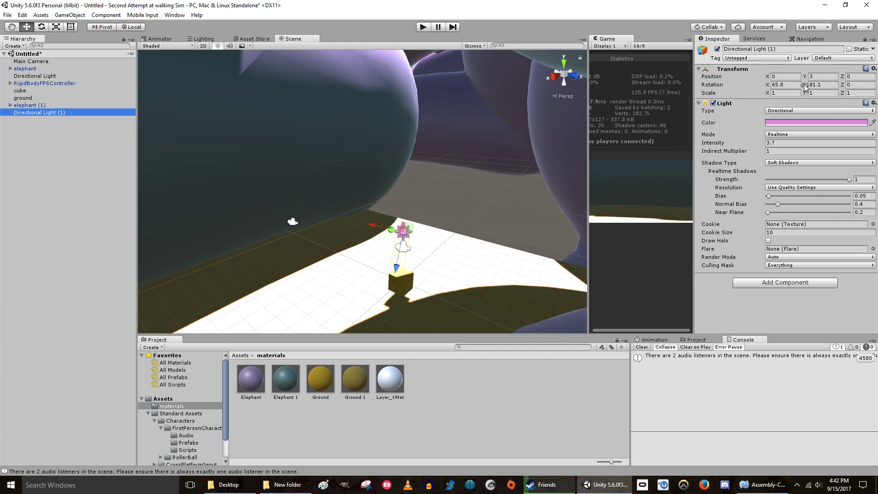
{"action": "left_click_drag", "start_coordinate": [767, 87], "coordinate": [6, 84]}
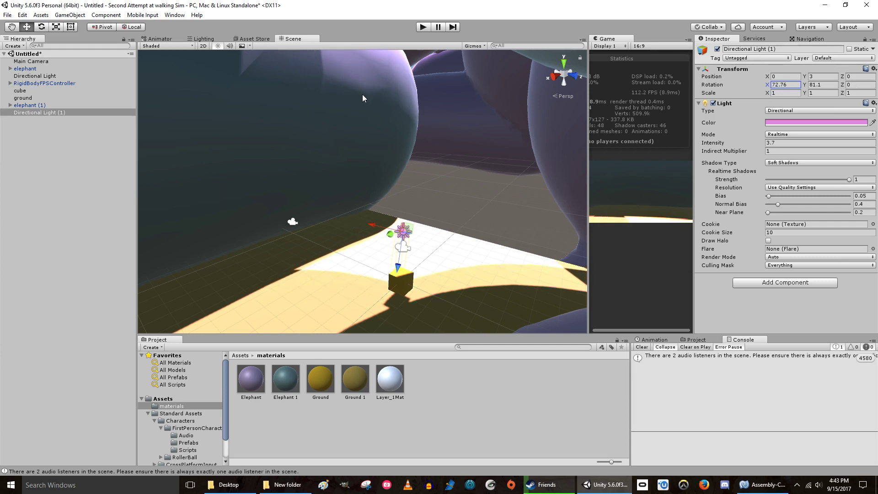
{"action": "left_click_drag", "start_coordinate": [805, 85], "coordinate": [455, 111]}
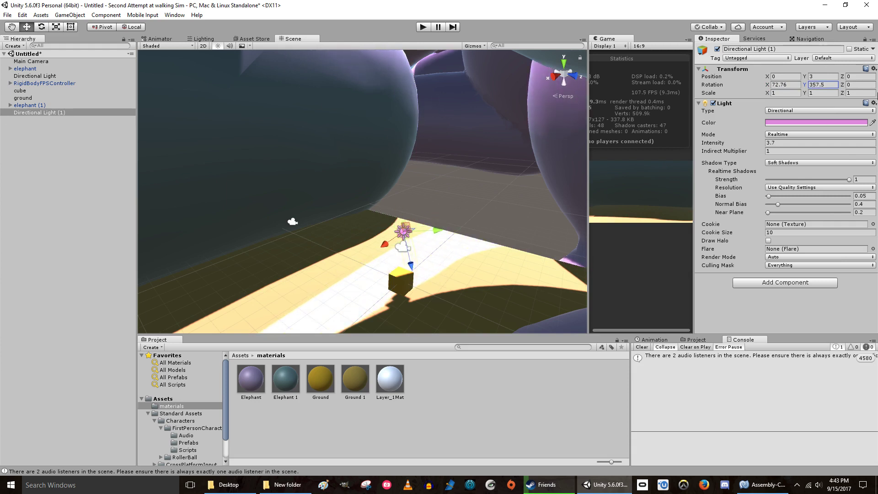
{"action": "left_click_drag", "start_coordinate": [768, 85], "coordinate": [747, 88]}
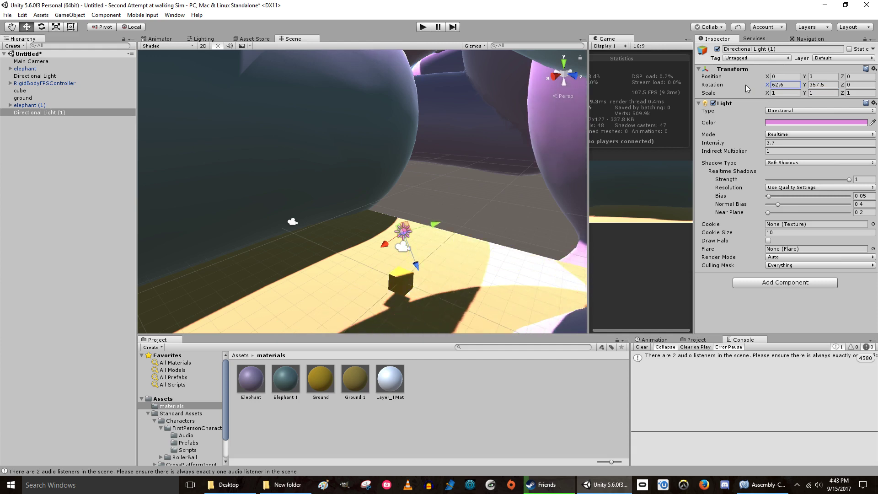
- Set the duplicated light's colour to green (82E73D) and its intensity to 0.5
{"action": "left_click", "coordinate": [808, 121]}
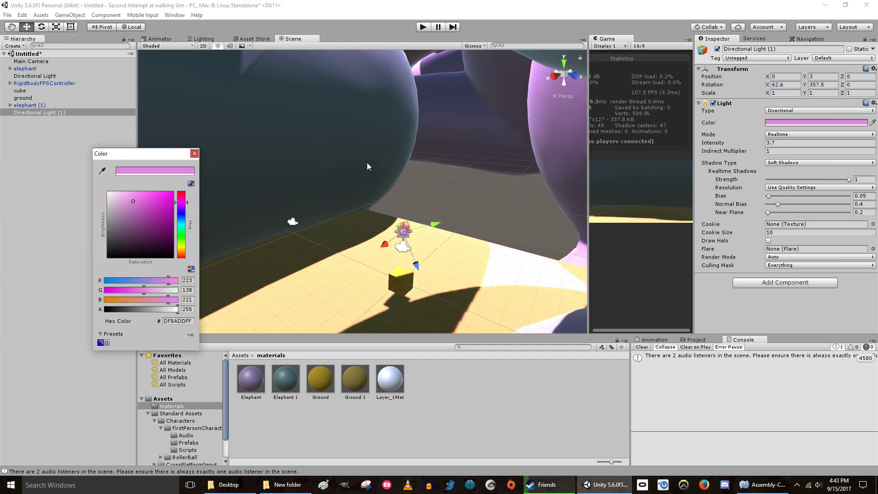
{"action": "left_click", "coordinate": [181, 241]}
{"action": "left_click_drag", "start_coordinate": [170, 241], "coordinate": [155, 199]}
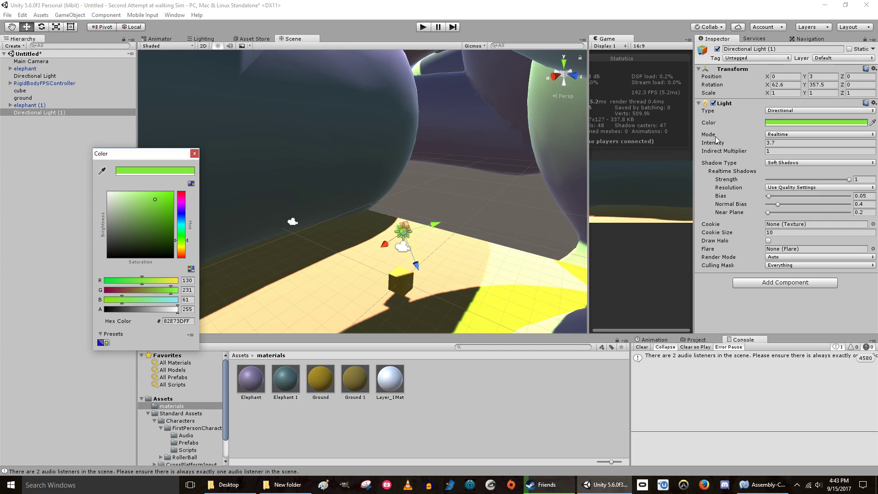
{"action": "left_click_drag", "start_coordinate": [715, 144], "coordinate": [706, 145]}
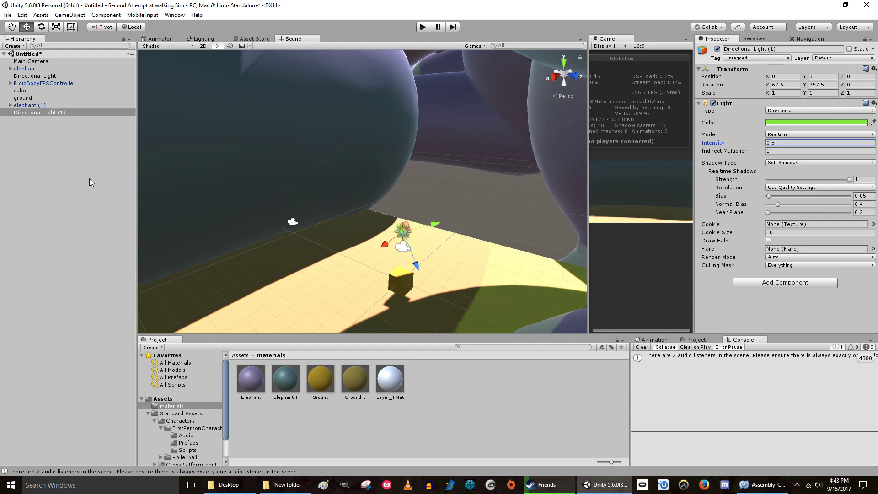
- Play-test the new lighting by walking the player around the cube and looking up at the elephants, and stop the game
{"action": "left_click", "coordinate": [423, 27]}
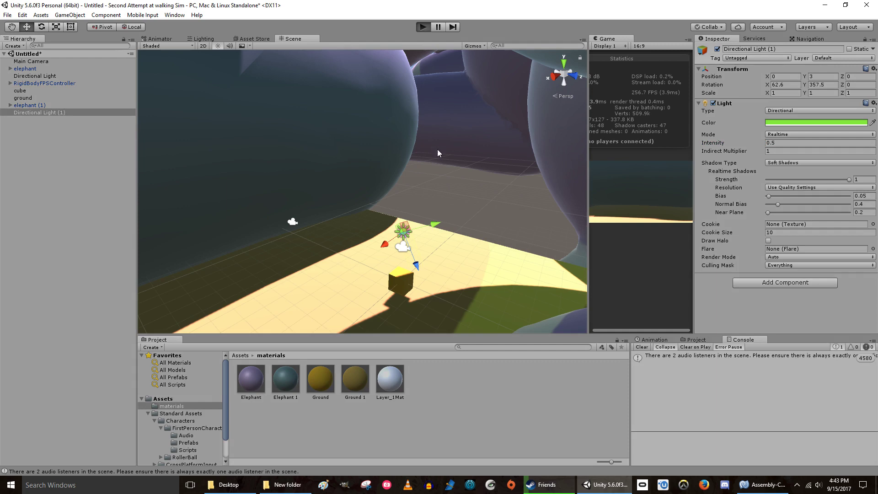
{"action": "key", "text": "s"}
{"action": "key", "text": "w"}
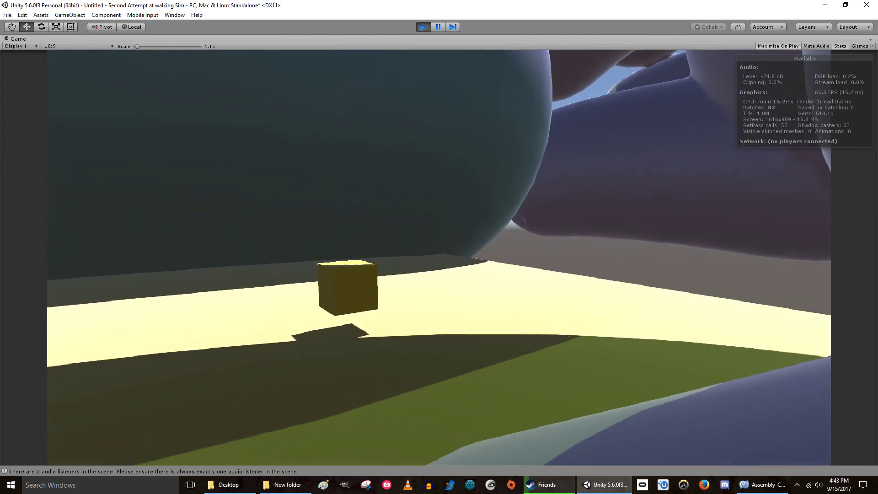
{"action": "key", "text": "w"}
{"action": "key", "text": "w"}
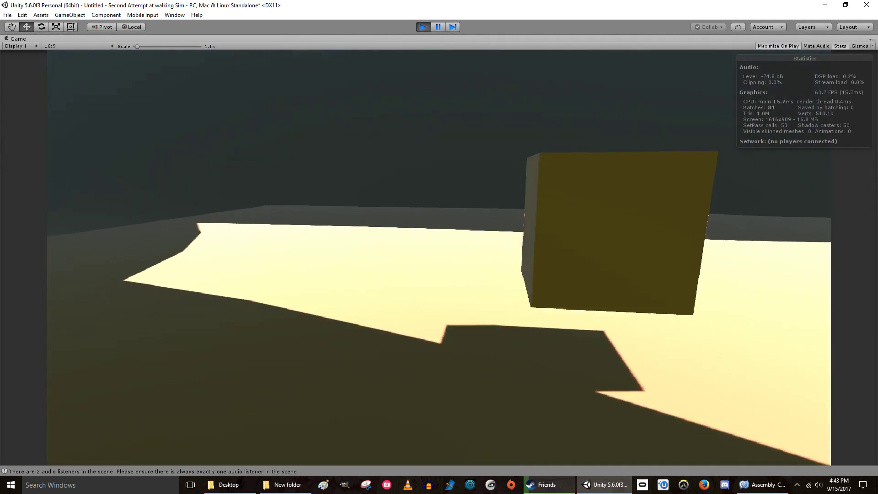
{"action": "key", "text": "d"}
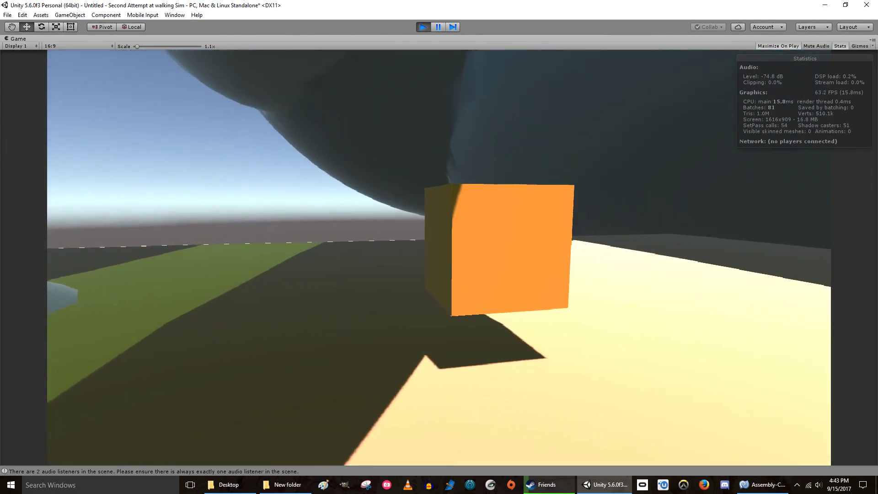
{"action": "key", "text": "d"}
{"action": "key", "text": "d"}
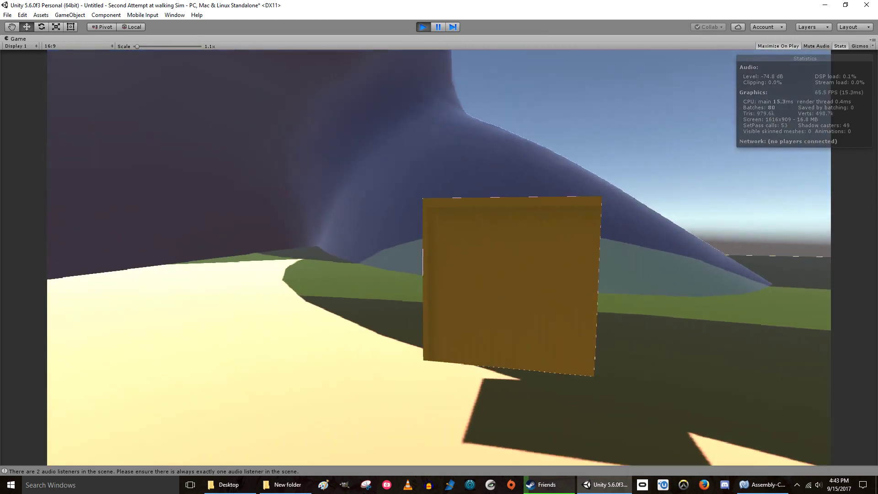
{"action": "key", "text": "Escape"}
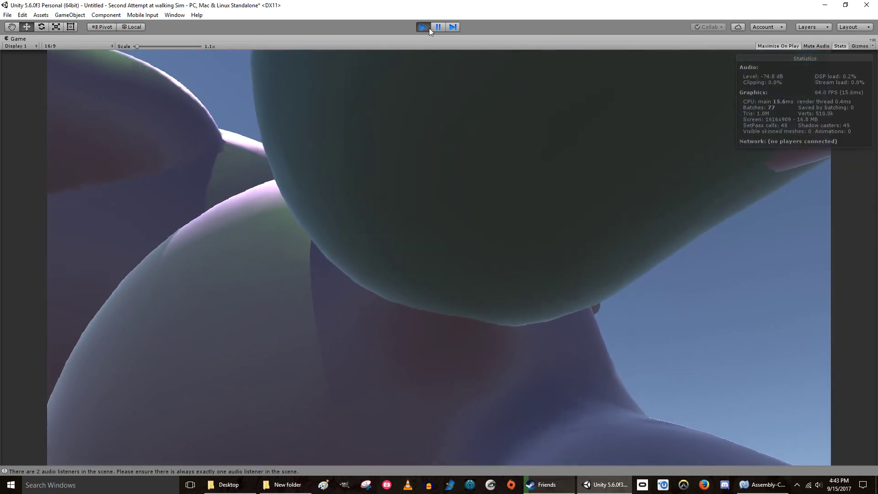
{"action": "left_click", "coordinate": [423, 26]}
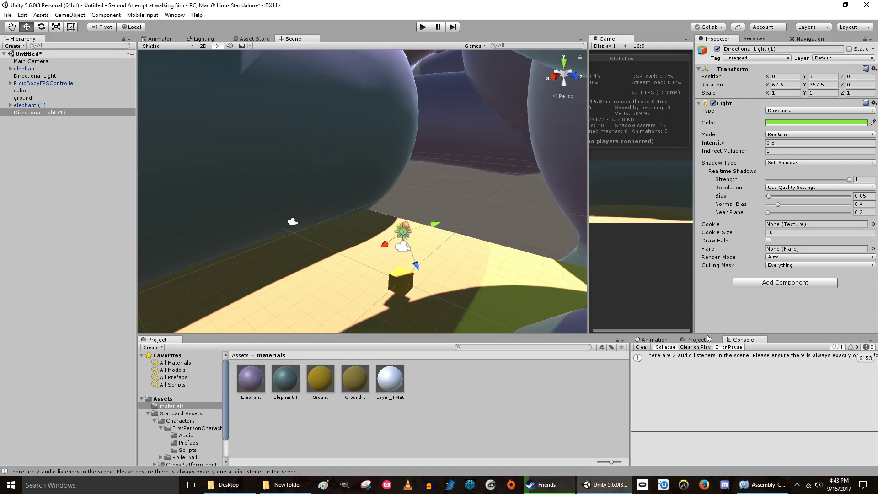
- Create a folder named Audio in the project's Assets folder, with the file explorer visible beside the editor
{"action": "left_click", "coordinate": [846, 5]}
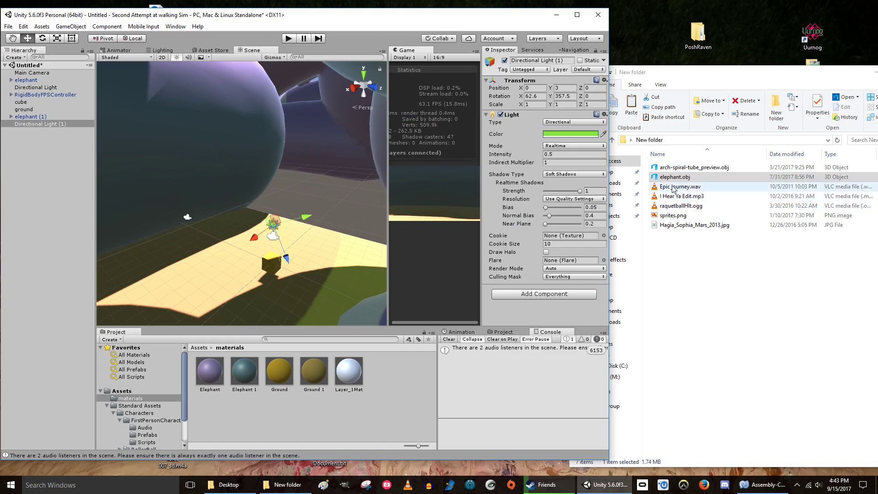
{"action": "left_click", "coordinate": [121, 391]}
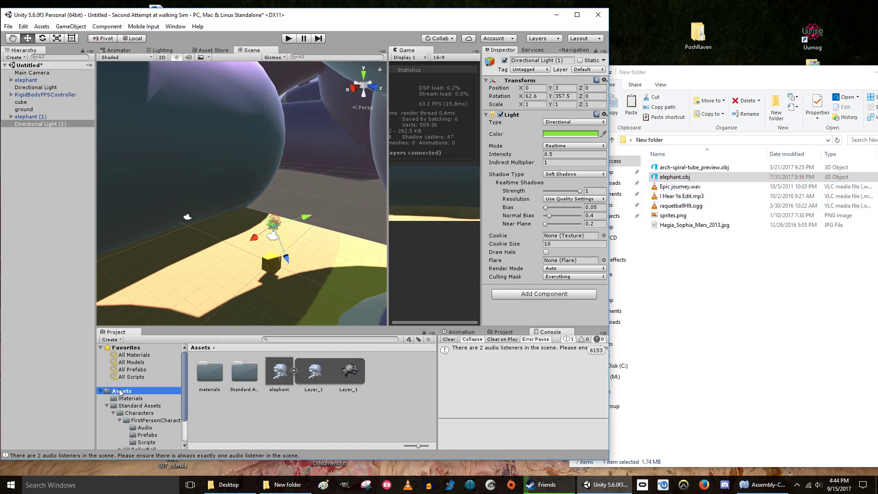
{"action": "right_click", "coordinate": [266, 405]}
{"action": "mouse_move", "coordinate": [289, 241]}
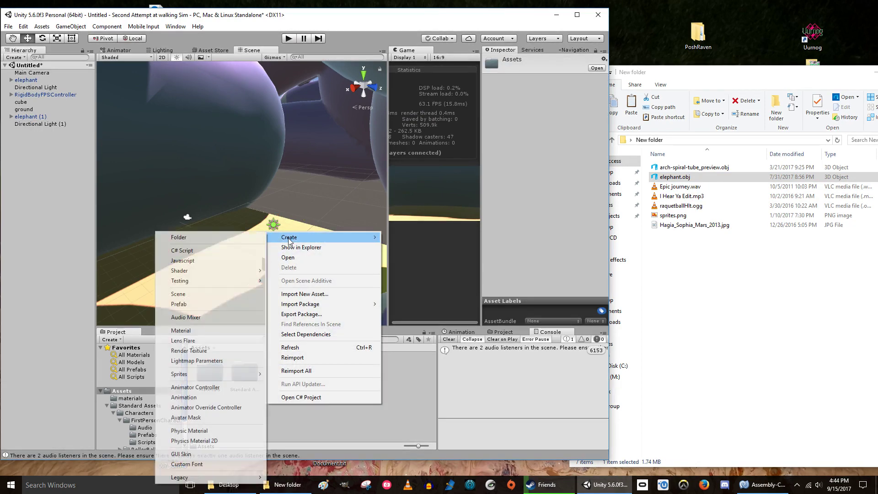
{"action": "left_click", "coordinate": [174, 237]}
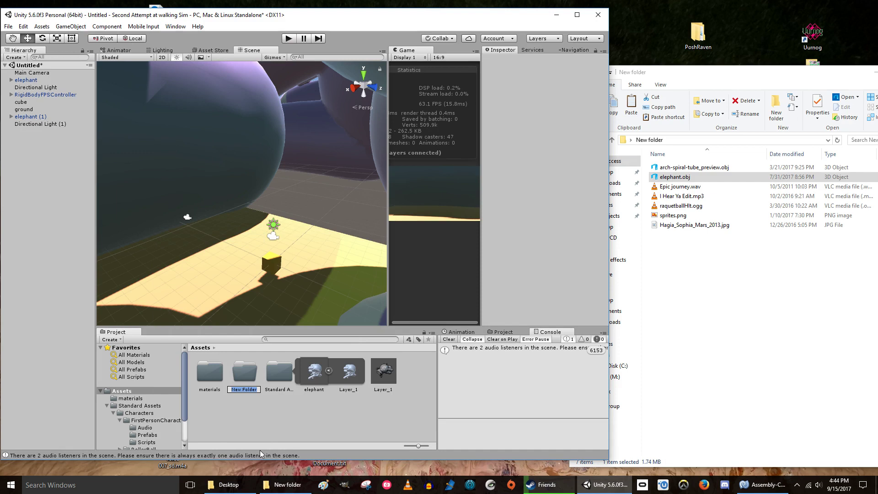
{"action": "type", "text": "Audio"}
{"action": "key", "text": "Return"}
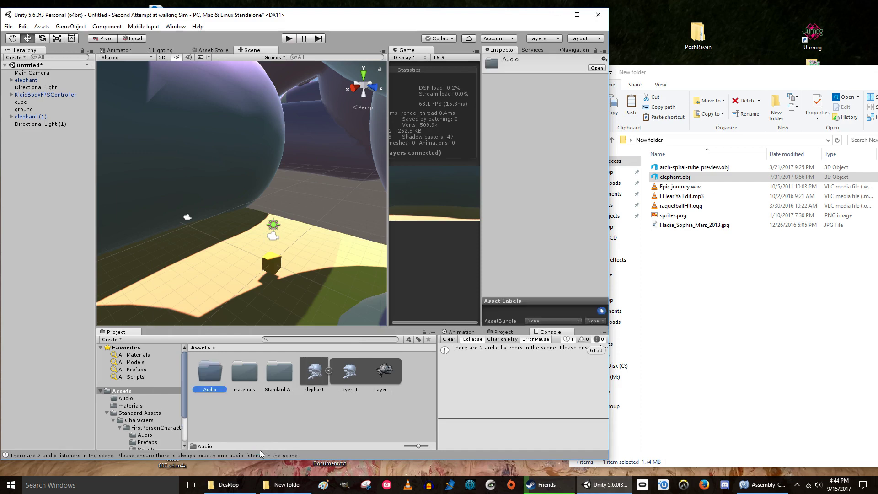
- Import Epic journey.wav, I Hear Ya Edit.mp3 and raquetballHIt.ogg into the Audio folder and open that folder
{"action": "left_click", "coordinate": [673, 191]}
{"action": "left_click", "coordinate": [672, 205], "text": "shift"}
{"action": "left_click_drag", "start_coordinate": [664, 193], "coordinate": [203, 371]}
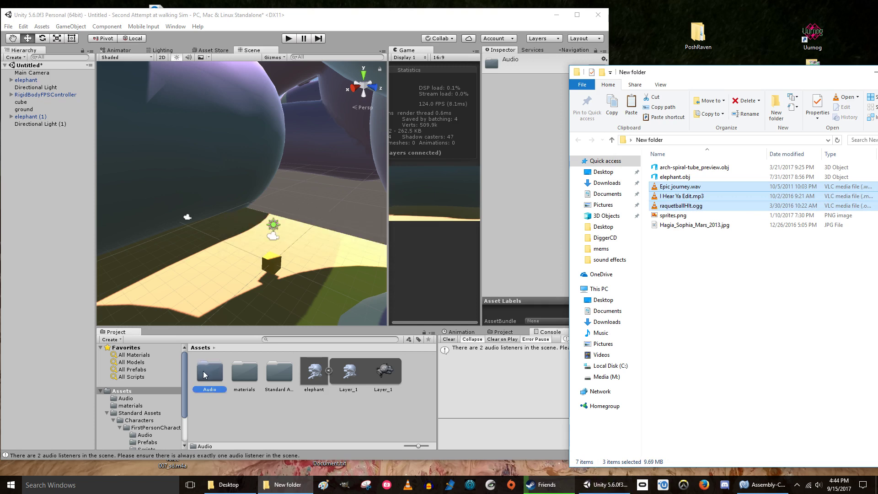
{"action": "double_click", "coordinate": [203, 375]}
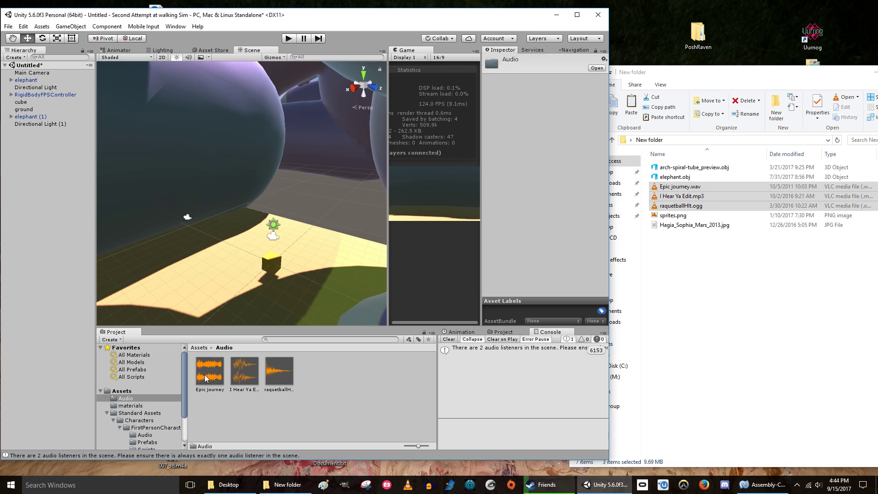
- Attach the Epic journey clip to the ground as an audio source and select the ground in the maximized editor
{"action": "left_click_drag", "start_coordinate": [205, 378], "coordinate": [221, 311]}
{"action": "left_click", "coordinate": [183, 272]}
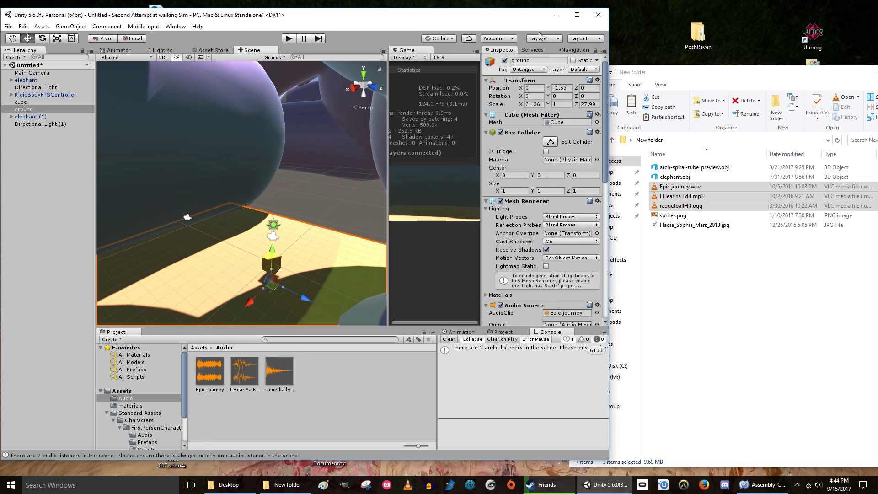
{"action": "left_click", "coordinate": [576, 15]}
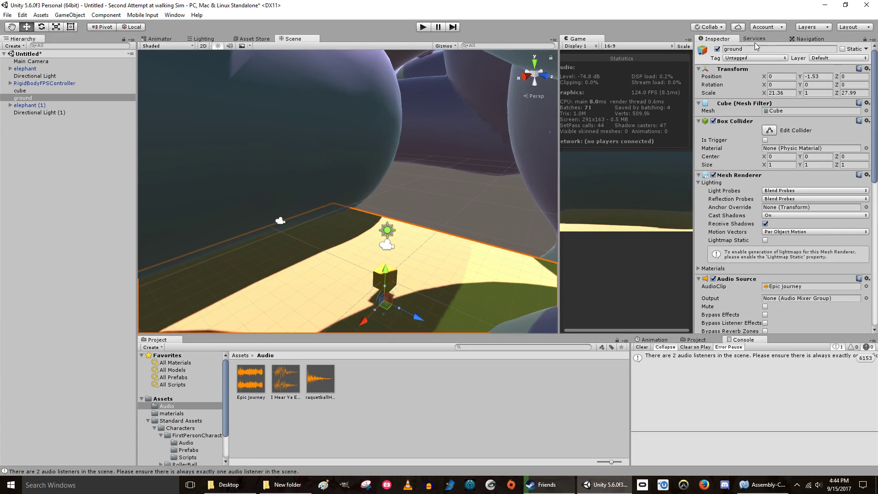
- Enable Loop on the ground's Audio Source and keep its Spatial Blend at 0 for 2D sound
{"action": "scroll", "coordinate": [745, 299], "scroll_direction": "down", "scroll_amount": 3}
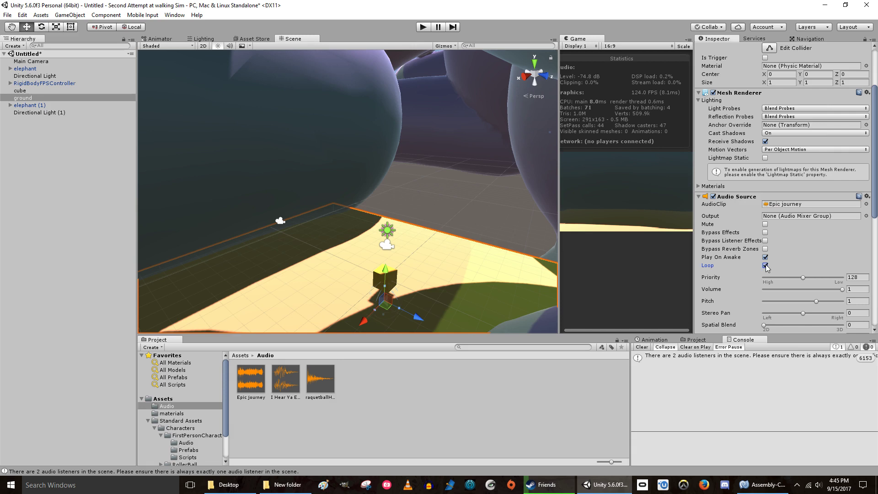
{"action": "scroll", "coordinate": [782, 271], "scroll_direction": "down", "scroll_amount": 3}
{"action": "scroll", "coordinate": [782, 271], "scroll_direction": "down", "scroll_amount": 2}
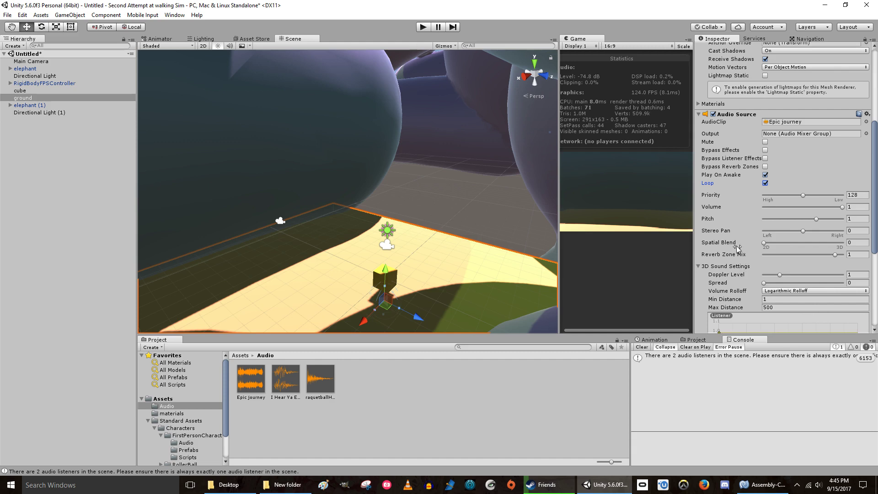
{"action": "left_click", "coordinate": [764, 243]}
{"action": "left_click_drag", "start_coordinate": [760, 246], "coordinate": [739, 252]}
- Play-test the background music while walking the player around the scene, and stop the game
{"action": "left_click", "coordinate": [424, 28]}
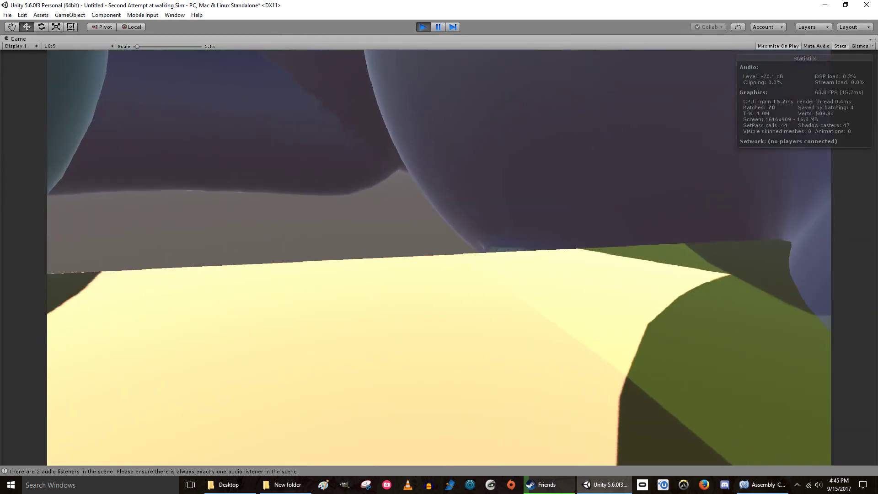
{"action": "key", "text": "w"}
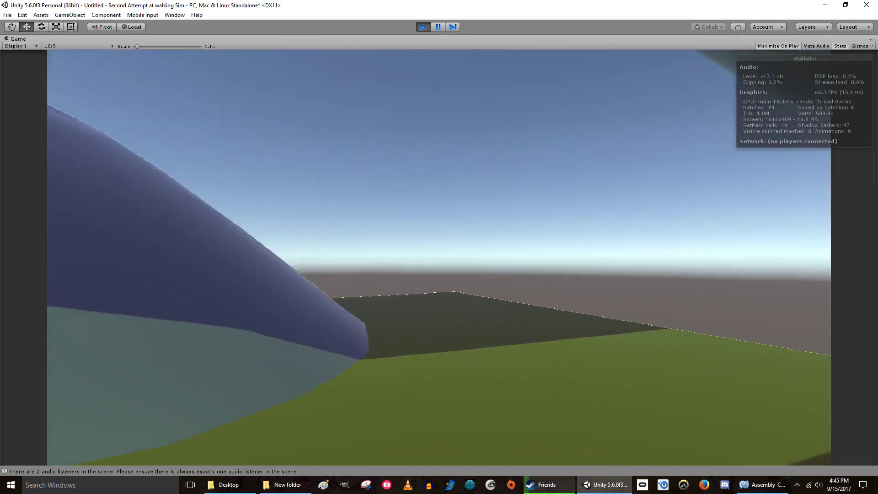
{"action": "key", "text": "d"}
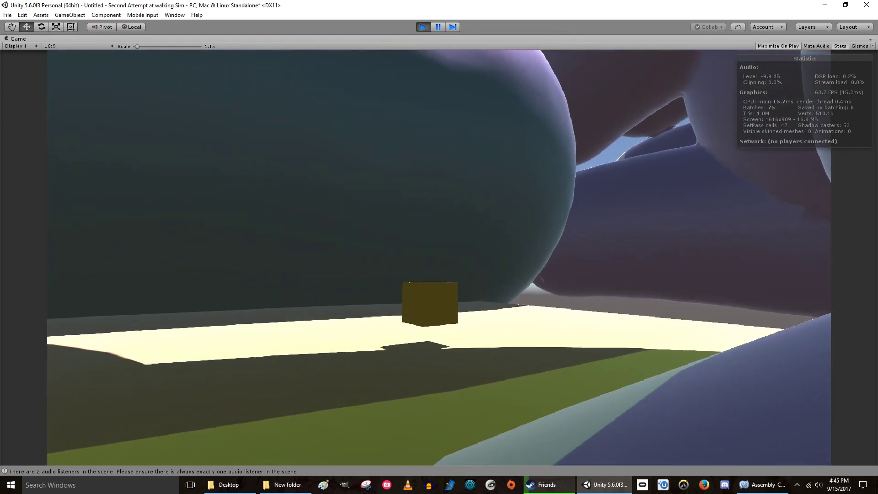
{"action": "key", "text": "Escape"}
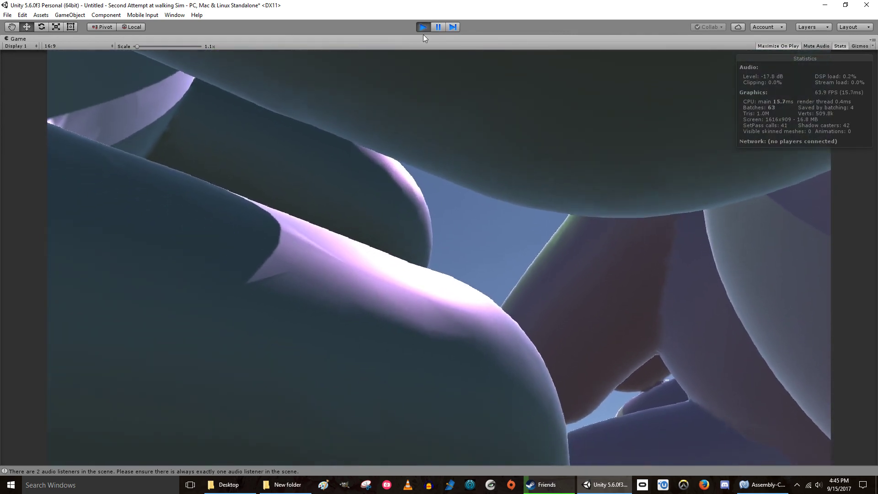
{"action": "left_click", "coordinate": [423, 28]}
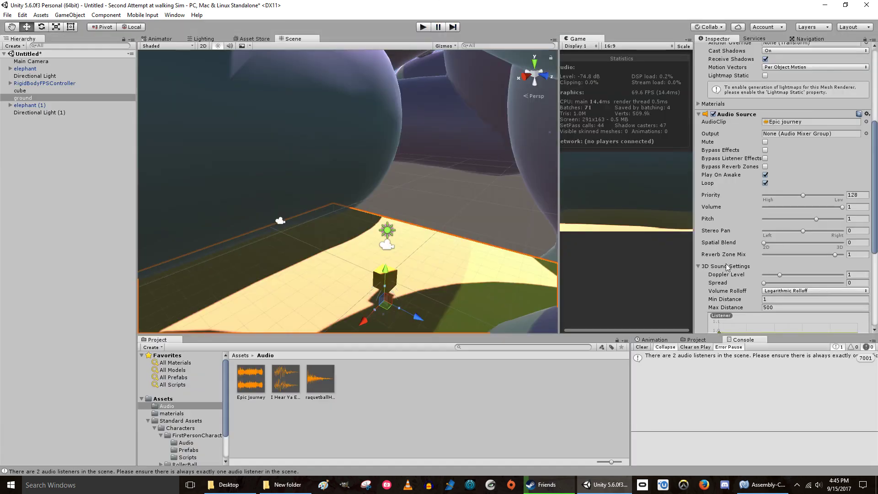
- Set the volume of the ground's Audio Source to 0.61
{"action": "left_click", "coordinate": [843, 208]}
{"action": "left_click_drag", "start_coordinate": [842, 208], "coordinate": [812, 209]}
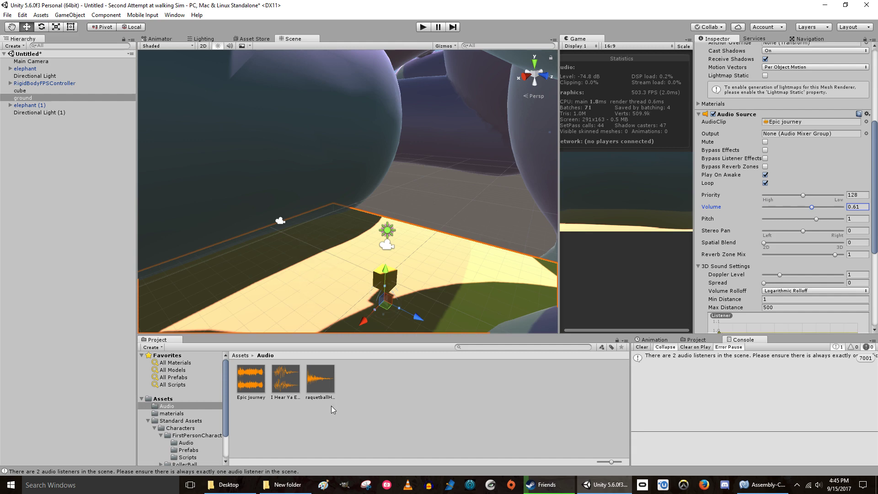
- Create a C# script named TouchReact in the Assets folder
{"action": "left_click_drag", "start_coordinate": [330, 276], "coordinate": [351, 322], "text": "alt"}
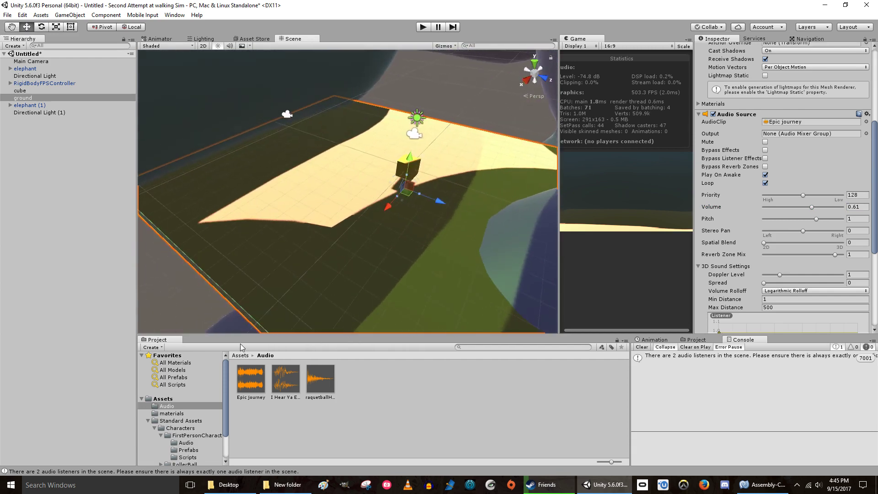
{"action": "left_click", "coordinate": [163, 399]}
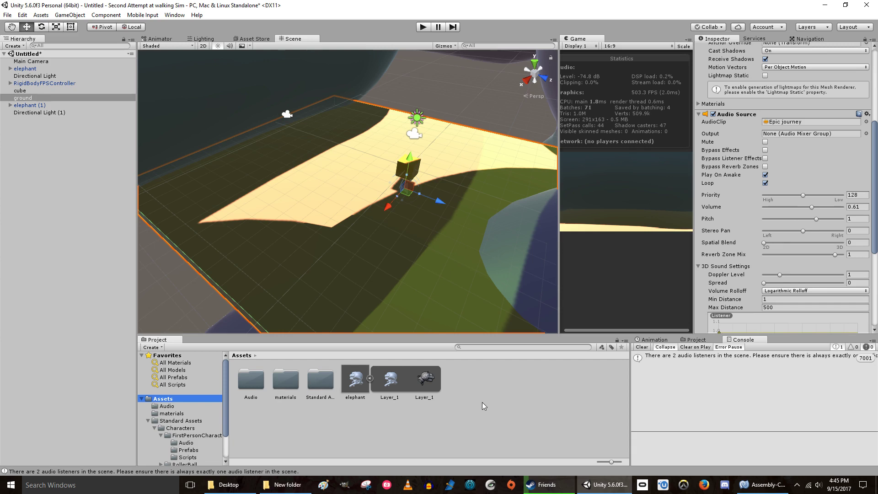
{"action": "left_click", "coordinate": [370, 378]}
{"action": "right_click", "coordinate": [408, 375]}
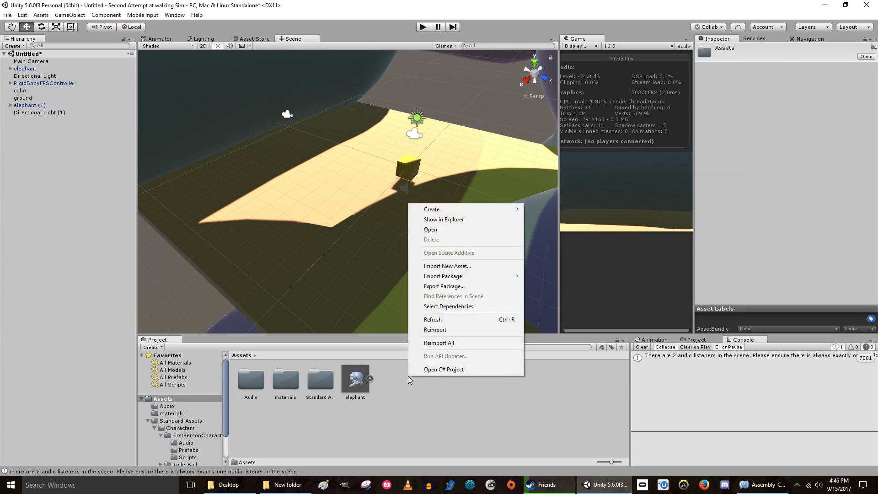
{"action": "mouse_move", "coordinate": [431, 209]}
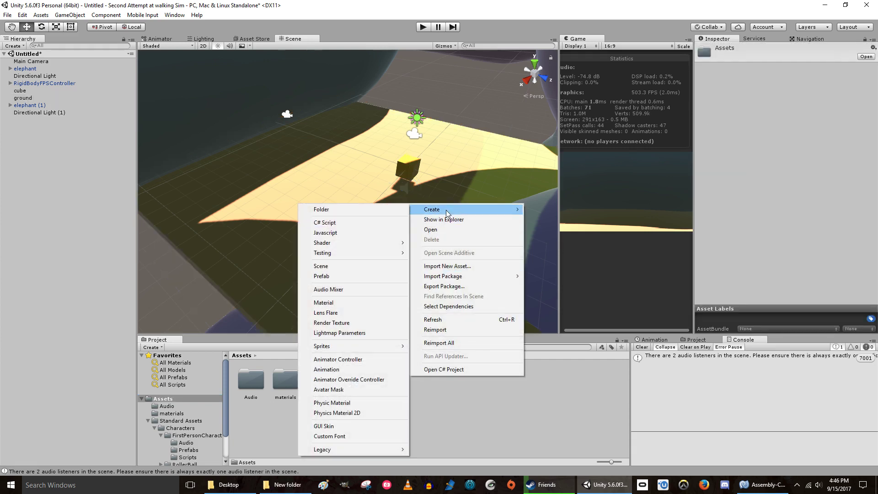
{"action": "left_click", "coordinate": [365, 223]}
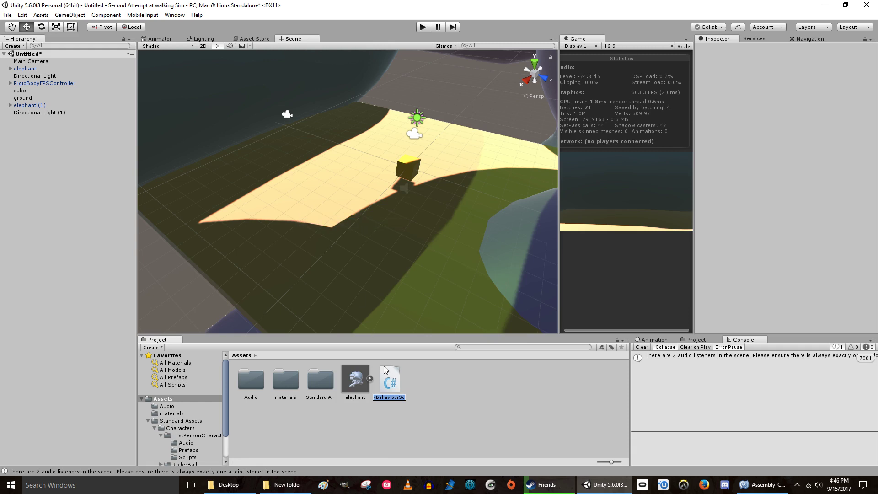
{"action": "type", "text": "TouchReact"}
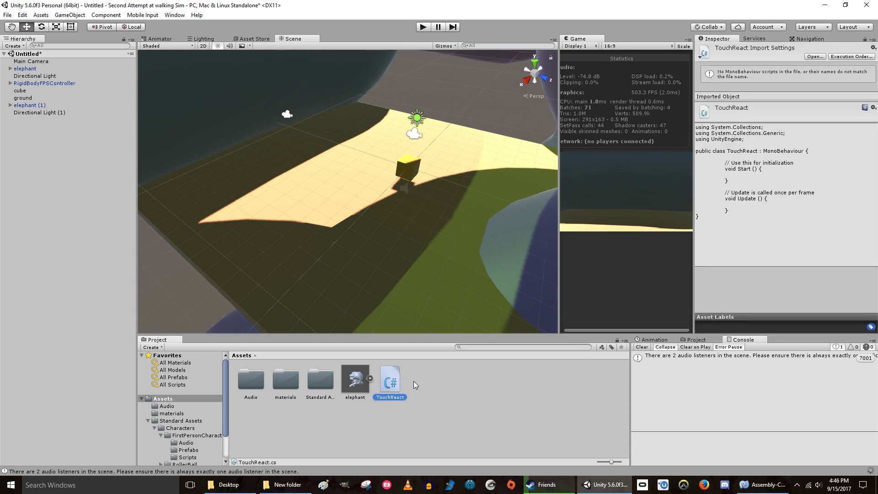
- Open the TouchReact script in MonoDevelop and add blank lines above the Start method
{"action": "double_click", "coordinate": [391, 384]}
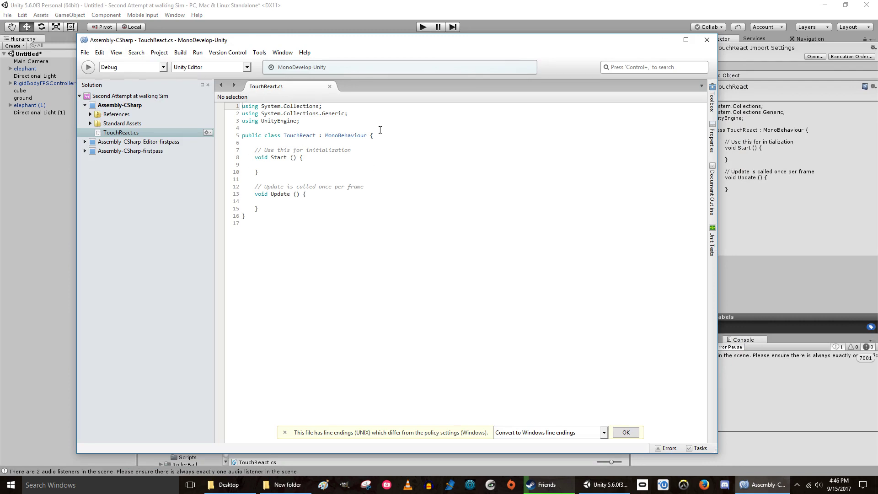
{"action": "left_click", "coordinate": [278, 143]}
{"action": "key", "text": "Return"}
{"action": "key", "text": "Return"}
{"action": "key", "text": "Return"}
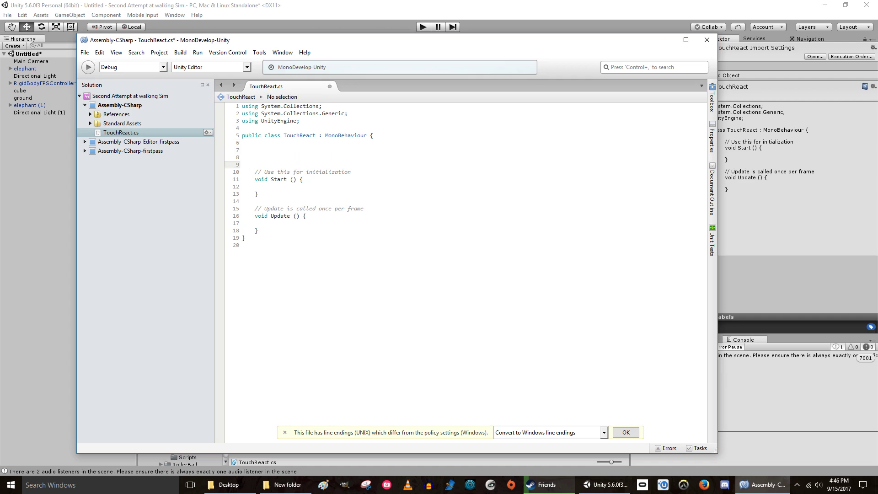
{"action": "left_click", "coordinate": [283, 149]}
{"action": "key", "text": "Return"}
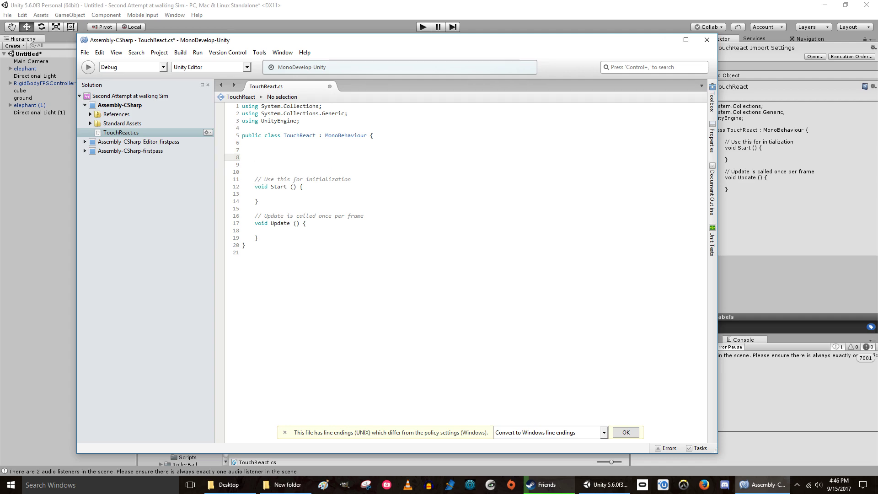
- Write an empty method "void OnTriggerEnter(Collider other){ }" above Start in the TouchReact class
{"action": "type", "text": "void On"}
{"action": "type", "text": "TriggerEnter"}
{"action": "type", "text": "()"}
{"action": "key", "text": "BackSpace"}
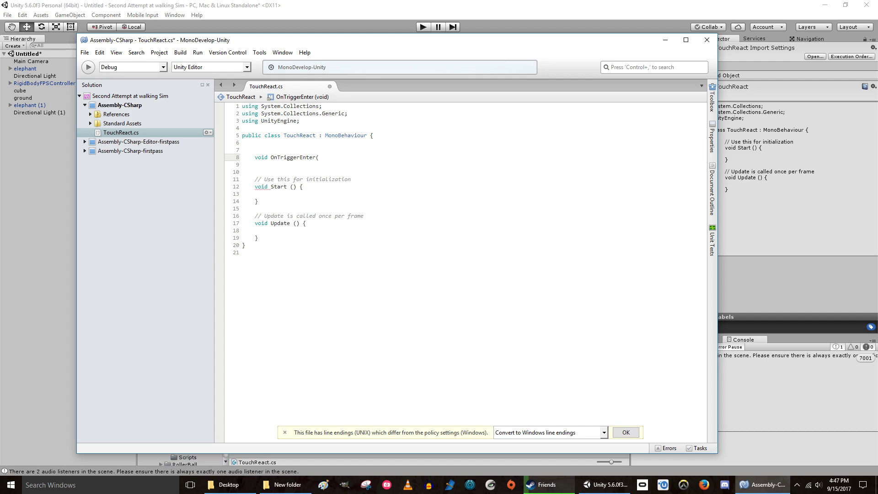
{"action": "type", "text": "Coll"}
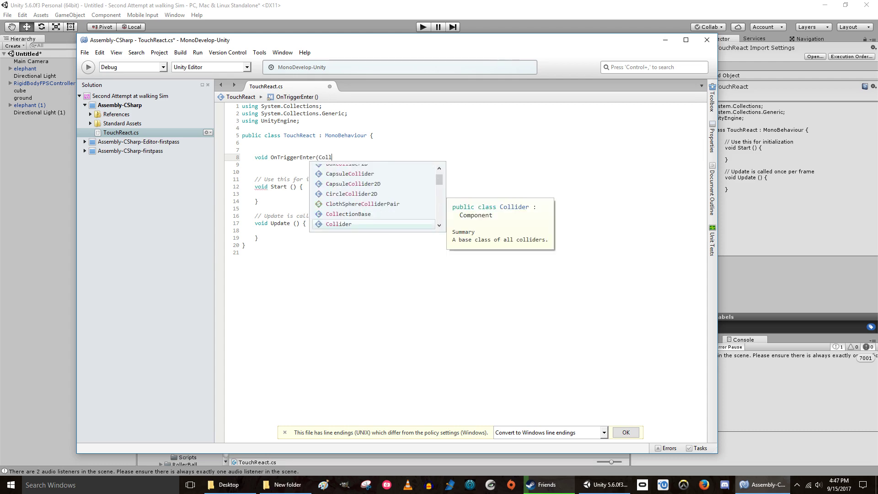
{"action": "key", "text": "Return"}
{"action": "type", "text": "other"}
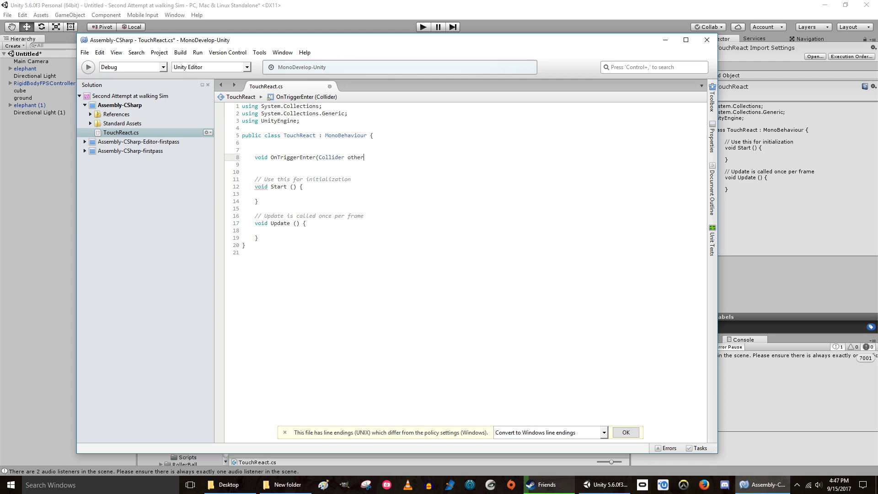
{"action": "type", "text": "){"}
{"action": "key", "text": "Return"}
{"action": "key", "text": "Return"}
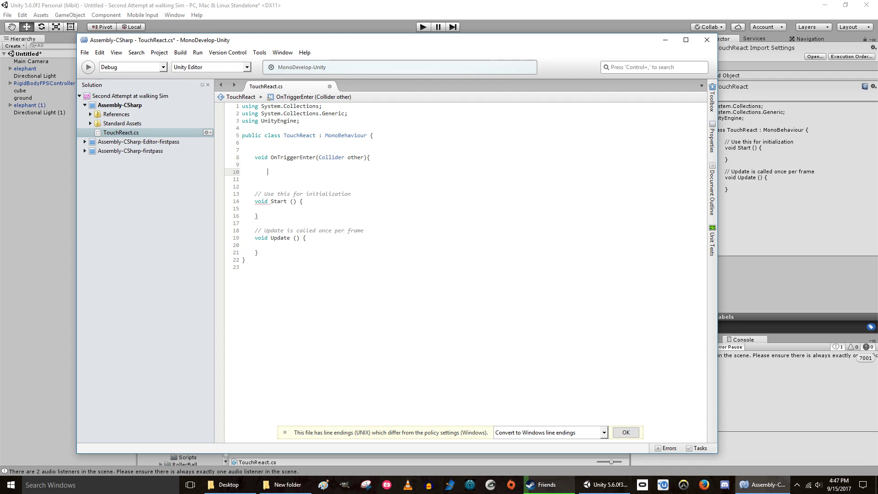
{"action": "type", "text": "}"}
{"action": "key", "text": "Up"}
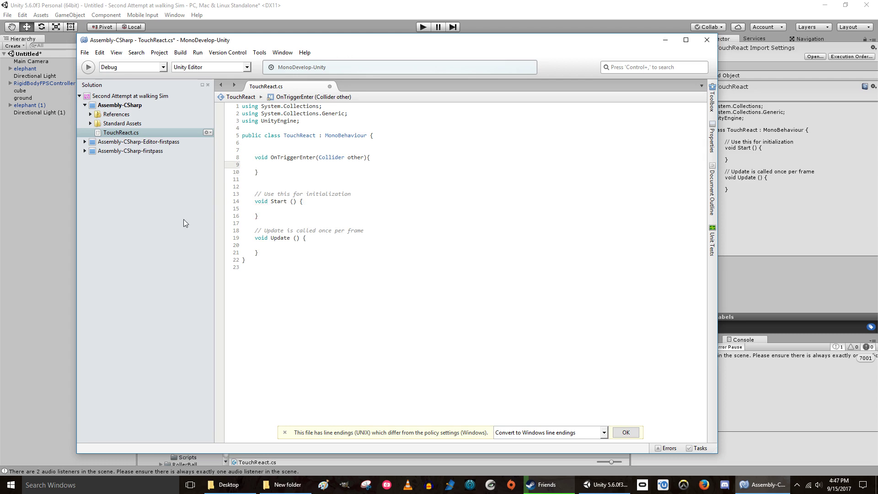
- Review the OnTriggerEnter method and its name in the TouchReact script
{"action": "left_click_drag", "start_coordinate": [255, 157], "coordinate": [306, 173]}
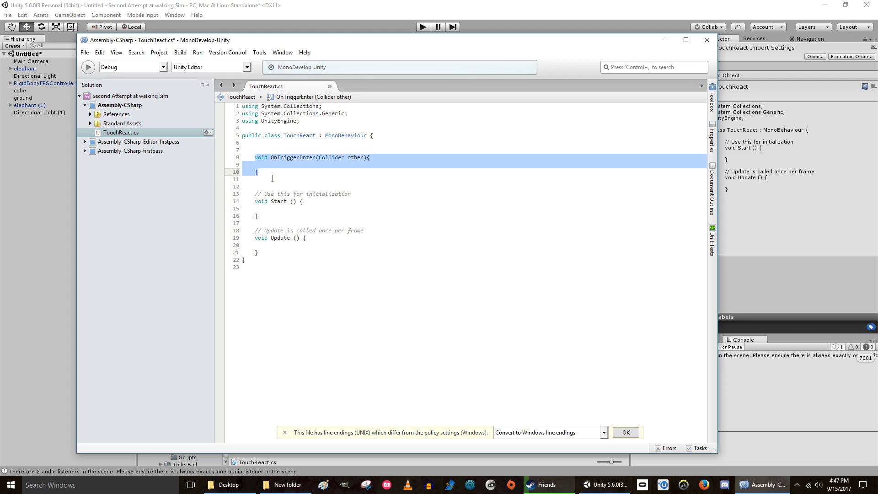
{"action": "left_click", "coordinate": [284, 165]}
{"action": "left_click_drag", "start_coordinate": [271, 157], "coordinate": [316, 157]}
{"action": "key", "text": "Down"}
{"action": "left_click_drag", "start_coordinate": [271, 157], "coordinate": [316, 159]}
{"action": "key", "text": "Down"}
{"action": "key", "text": "Down"}
{"action": "key", "text": "Up"}
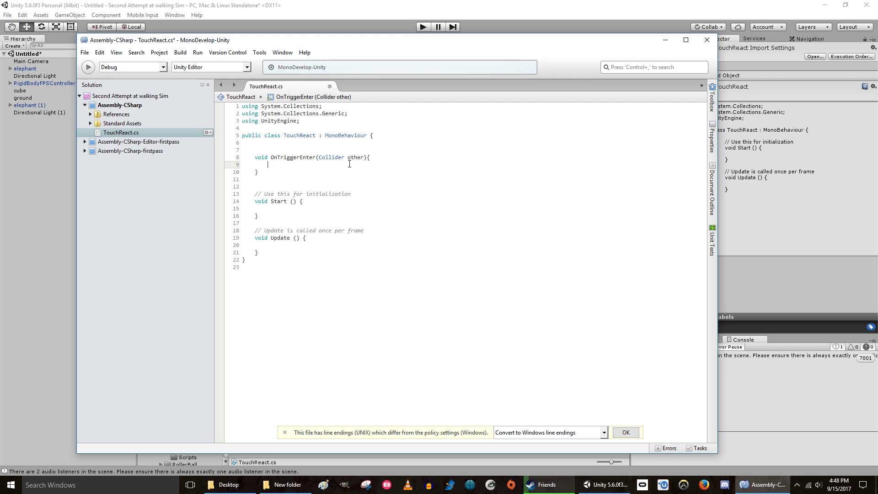
{"action": "type", "text": "thi"}
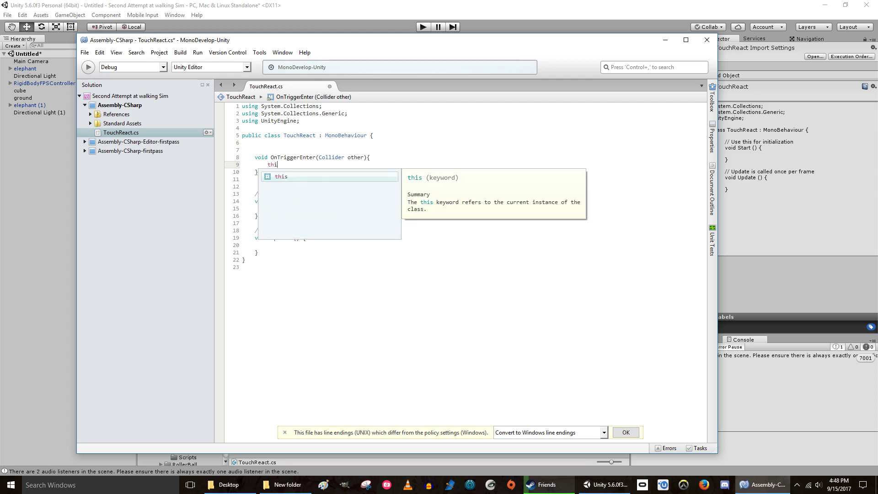
{"action": "type", "text": "s"}
{"action": "key", "text": "BackSpace"}
{"action": "key", "text": "BackSpace"}
{"action": "key", "text": "BackSpace"}
{"action": "key", "text": "BackSpace"}
- Write the condition if(other.tag=="Player") inside the OnTriggerEnter method
{"action": "type", "text": "if("}
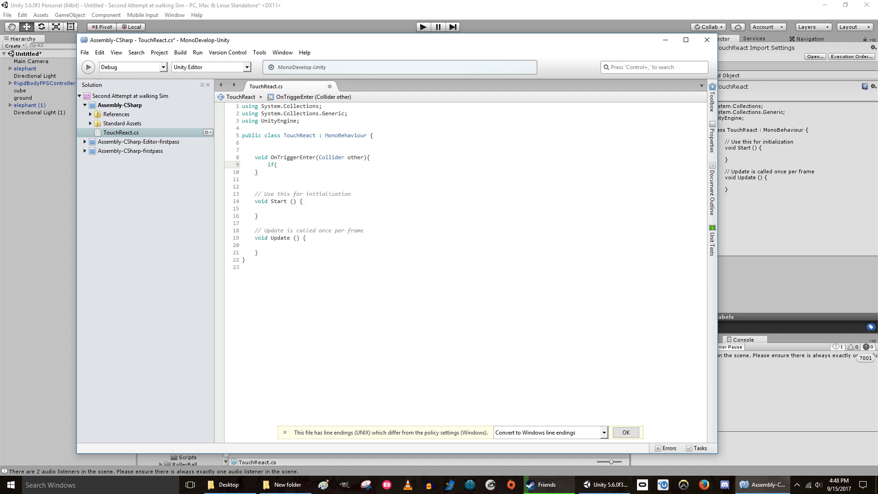
{"action": "type", "text": ")"}
{"action": "type", "text": "other"}
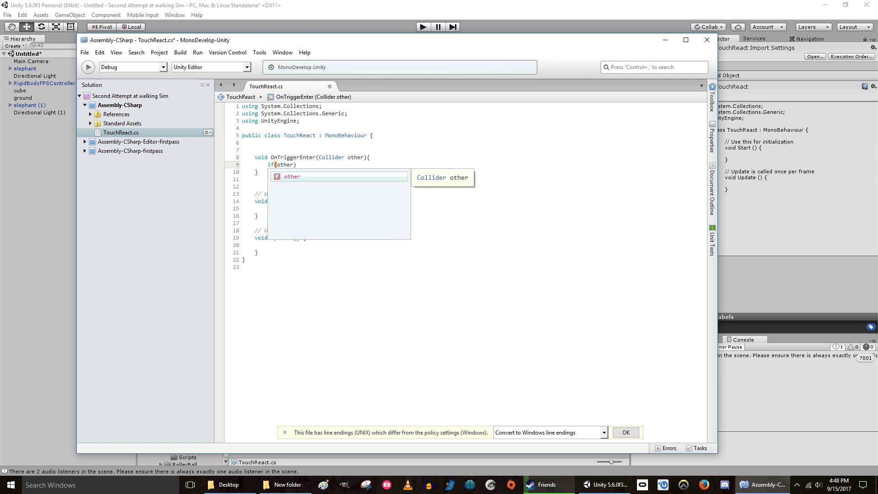
{"action": "type", "text": "=="}
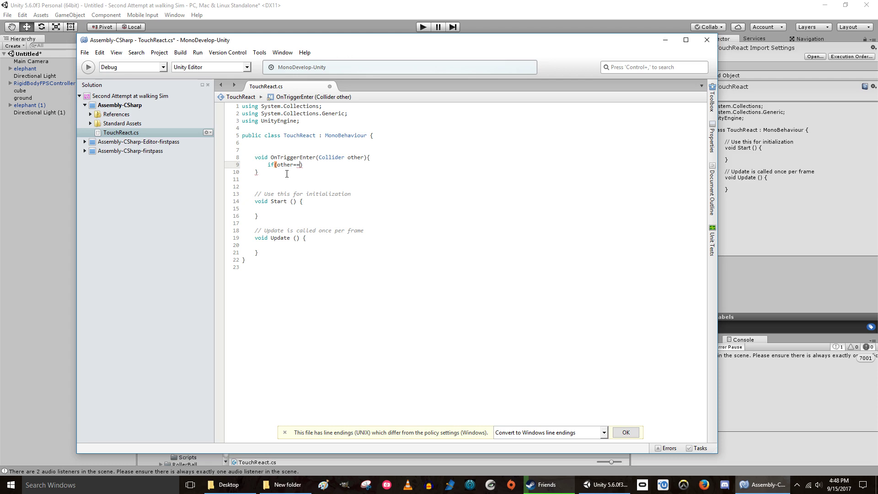
{"action": "key", "text": "BackSpace"}
{"action": "key", "text": "BackSpace"}
{"action": "type", "text": "."}
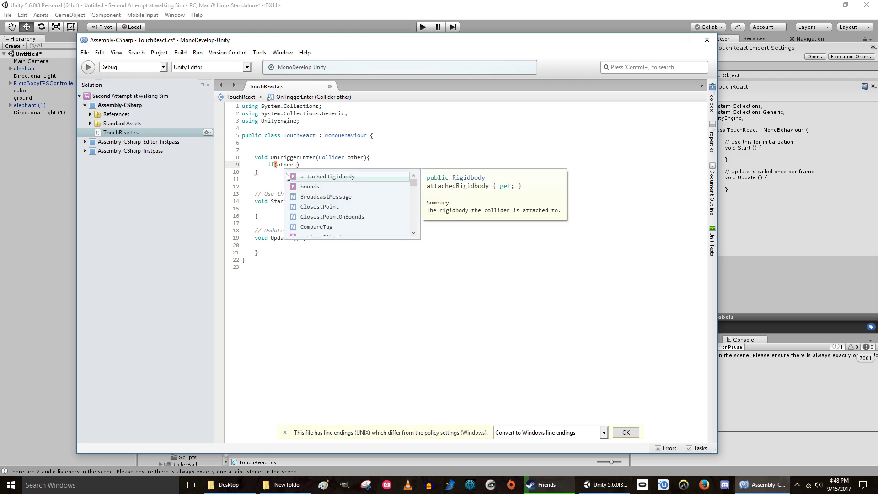
{"action": "type", "text": "tag"}
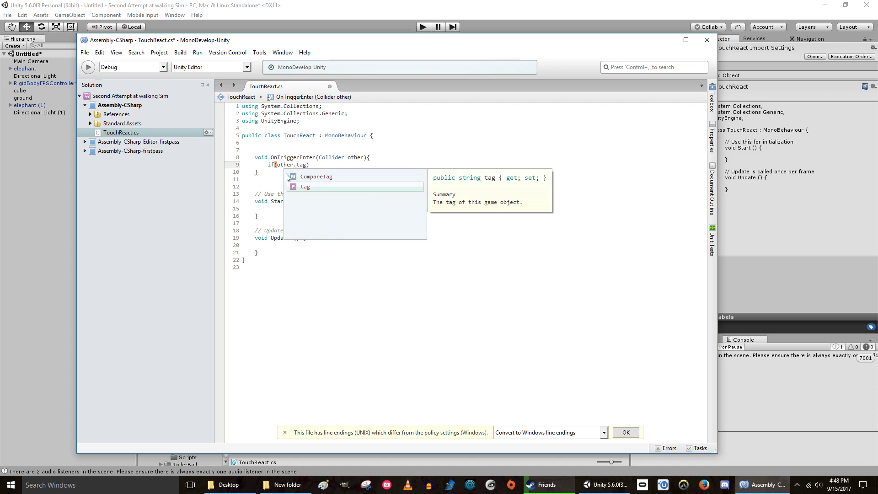
{"action": "type", "text": "=="}
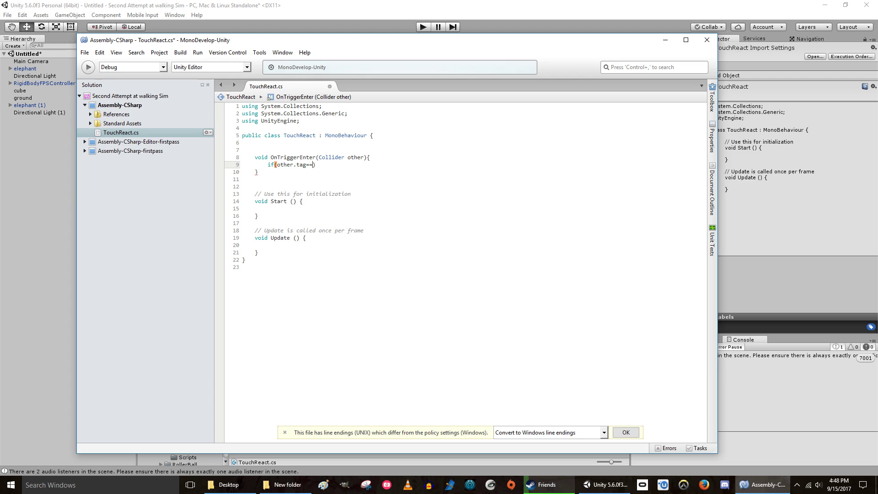
{"action": "type", "text": "\"Player\""}
- Add opening and closing braces to the if statement, leaving an empty line between them for its body
{"action": "type", "text": "{"}
{"action": "key", "text": "Return"}
{"action": "key", "text": "Return"}
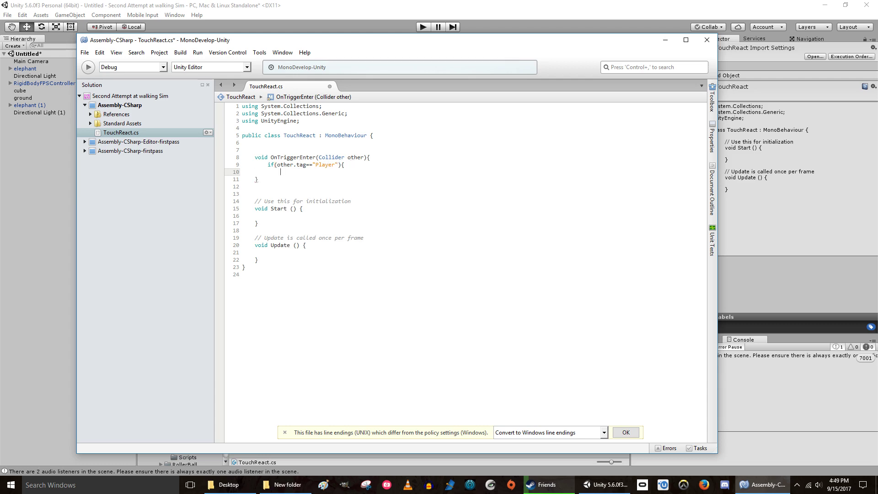
{"action": "type", "text": "}"}
{"action": "key", "text": "Up"}
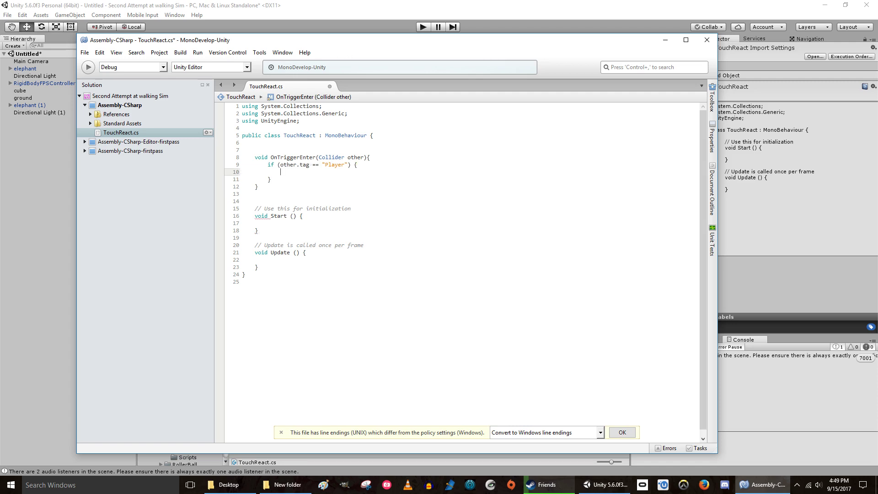
- Add the statement "this.audio.Play ();" inside the if block
{"action": "type", "text": "this"}
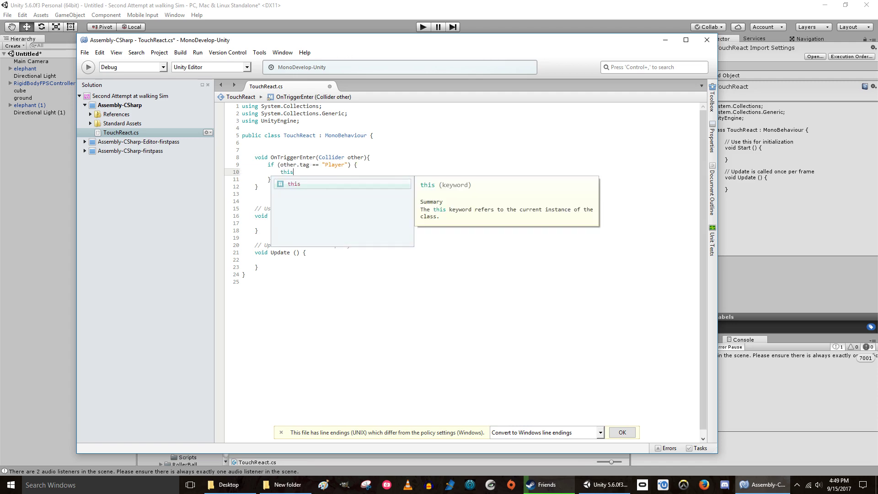
{"action": "type", "text": ".audi"}
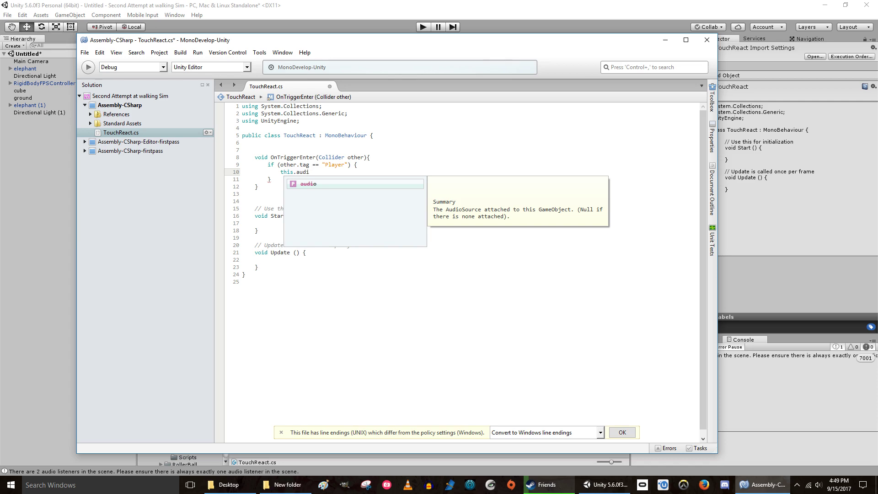
{"action": "type", "text": "o."}
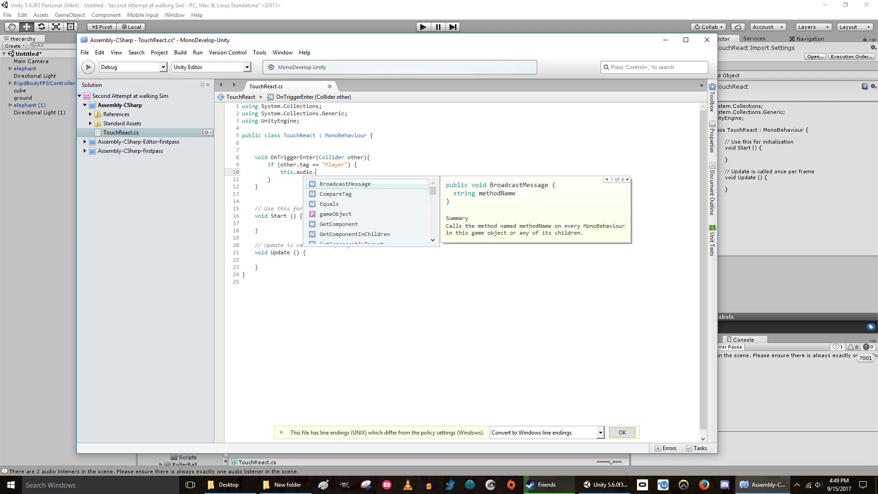
{"action": "type", "text": "Play ();"}
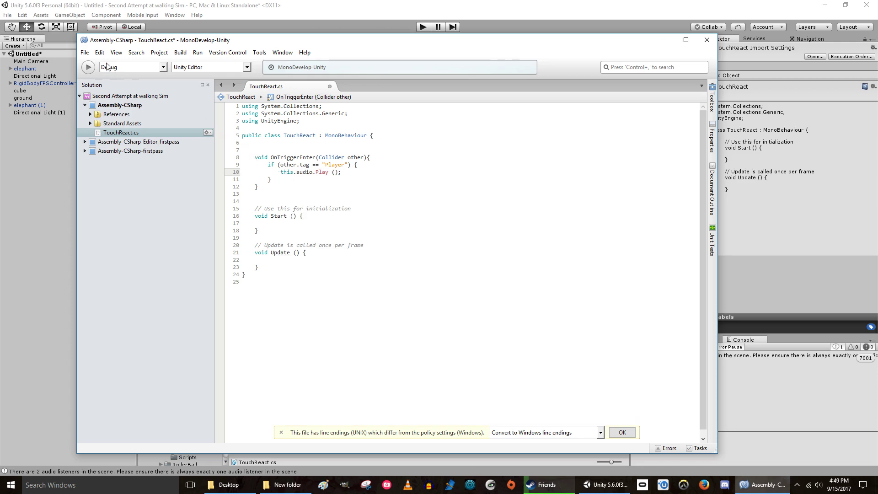
- Save all open script files, switch back to Unity and accept the automatic update of obsolete APIs
{"action": "left_click", "coordinate": [86, 54]}
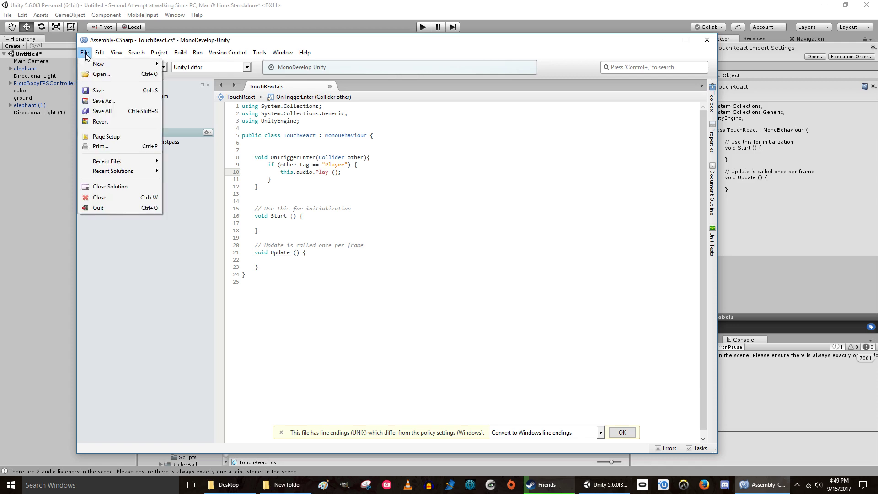
{"action": "left_click", "coordinate": [108, 111]}
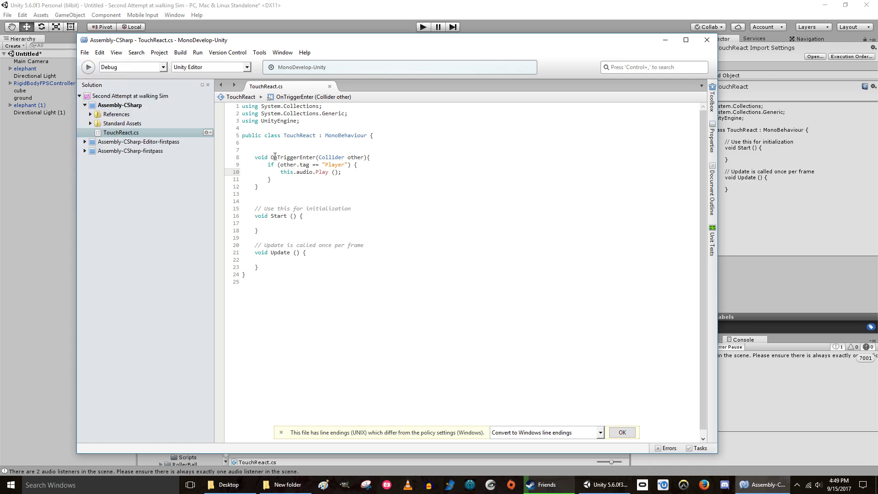
{"action": "left_click", "coordinate": [665, 40]}
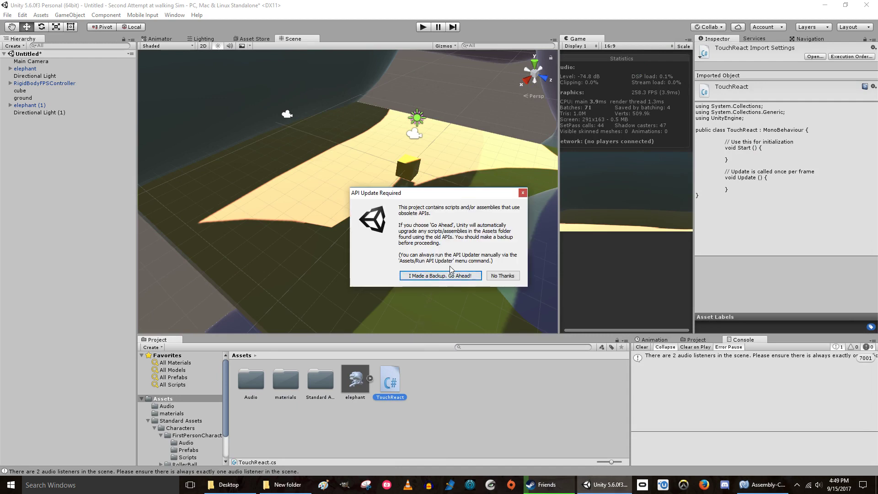
{"action": "left_click", "coordinate": [450, 276]}
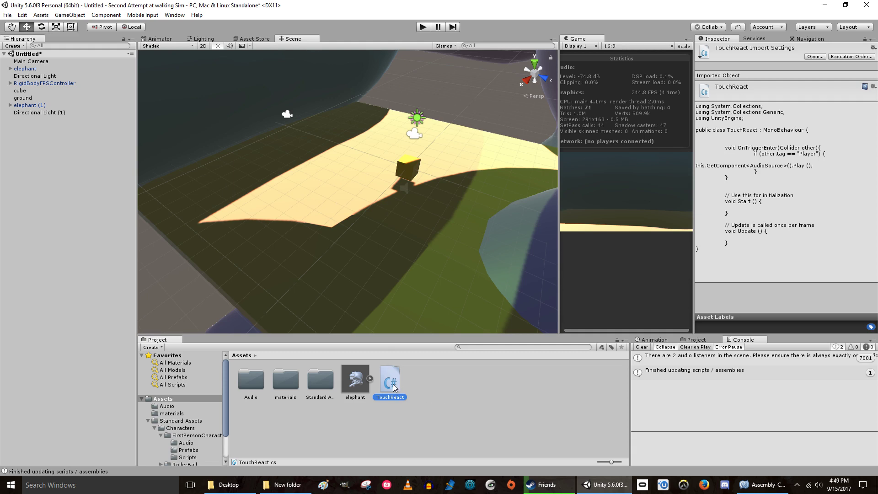
- Create a sphere in the scene and move it near the cube, to about Y -0.09 and Z -3.51
{"action": "left_click", "coordinate": [14, 46]}
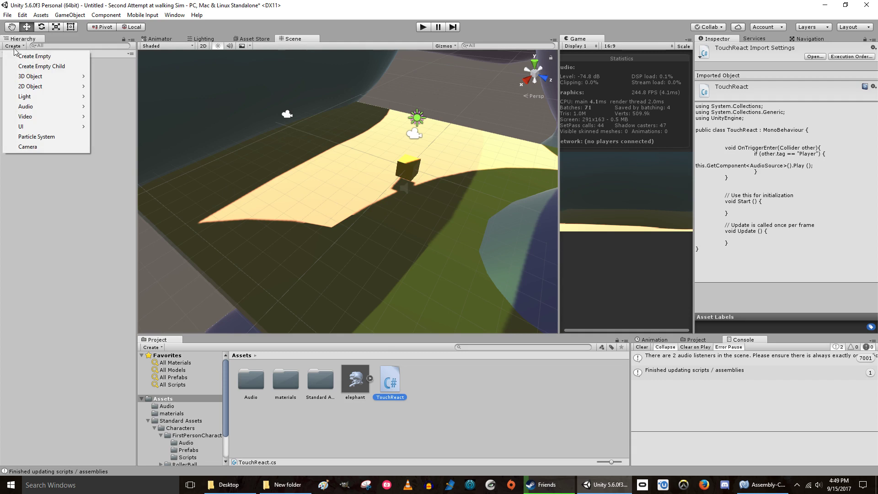
{"action": "mouse_move", "coordinate": [34, 77]}
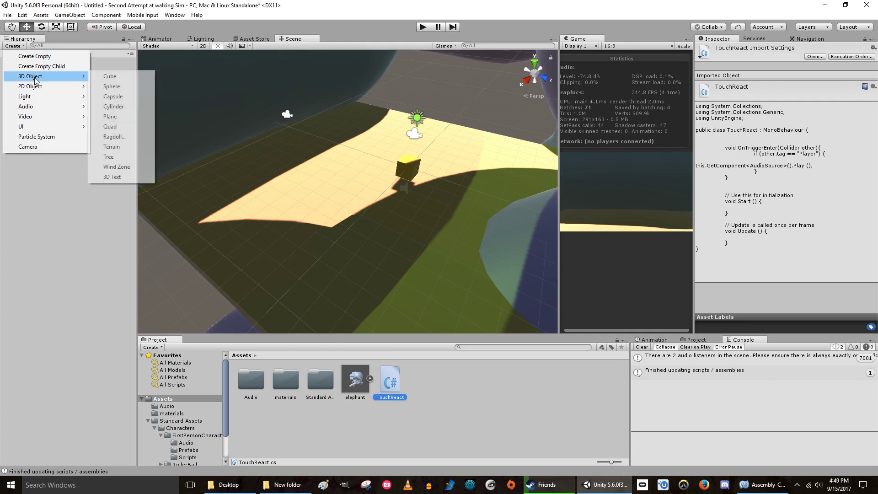
{"action": "left_click", "coordinate": [115, 88]}
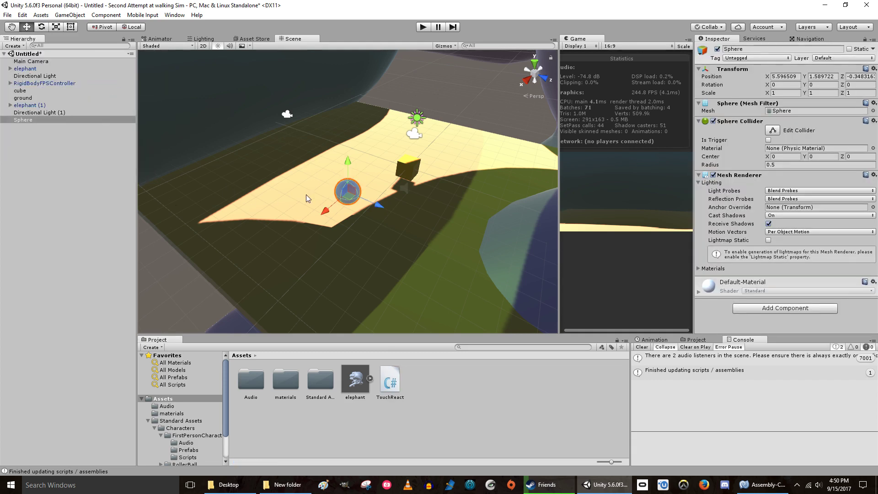
{"action": "left_click_drag", "start_coordinate": [347, 163], "coordinate": [339, 193]}
{"action": "left_click_drag", "start_coordinate": [380, 240], "coordinate": [300, 191]}
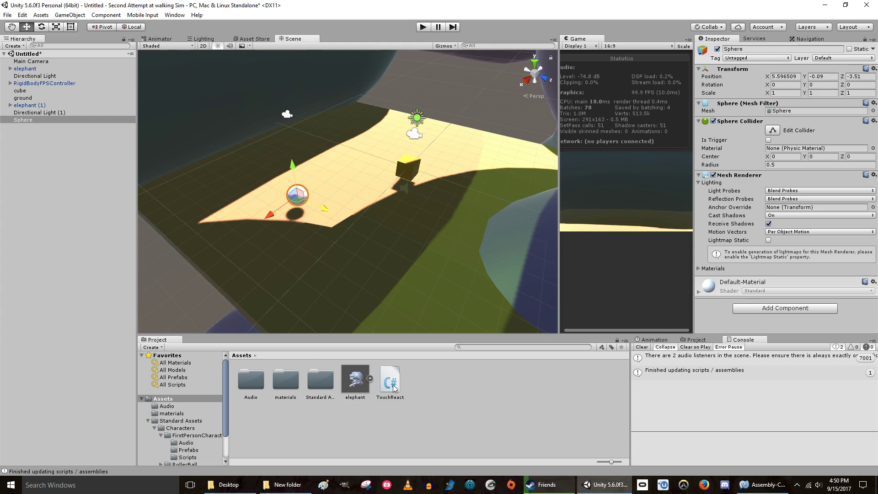
- Attach the TouchReact script from the Assets folder to the Sphere
{"action": "left_click_drag", "start_coordinate": [392, 388], "coordinate": [20, 122]}
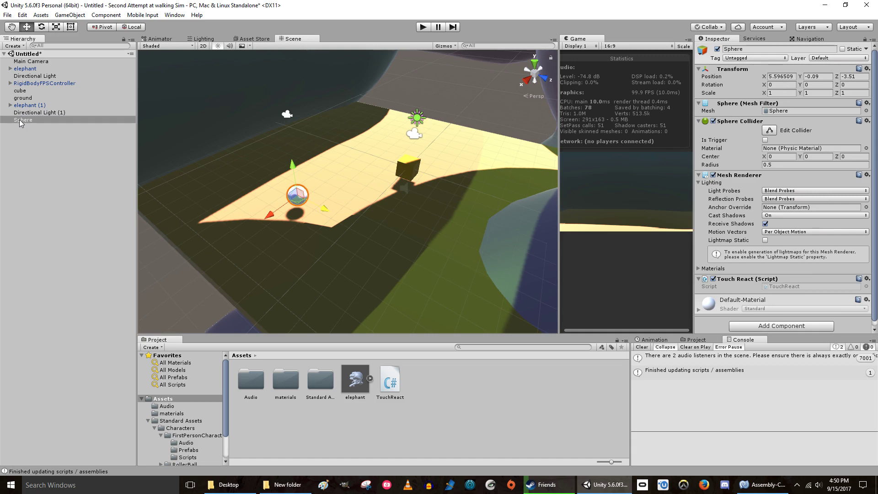
{"action": "scroll", "coordinate": [768, 260], "scroll_direction": "down", "scroll_amount": 1}
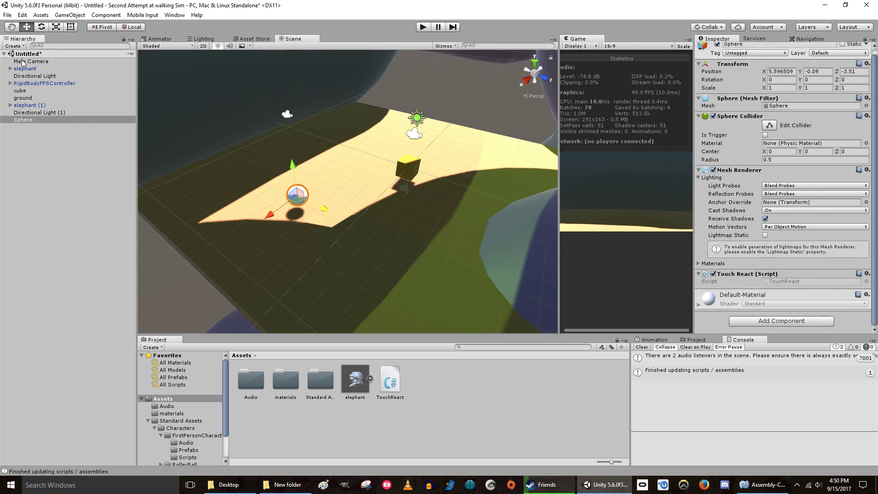
- Set the tag of the RigidBodyFPSController to Player
{"action": "left_click", "coordinate": [39, 83]}
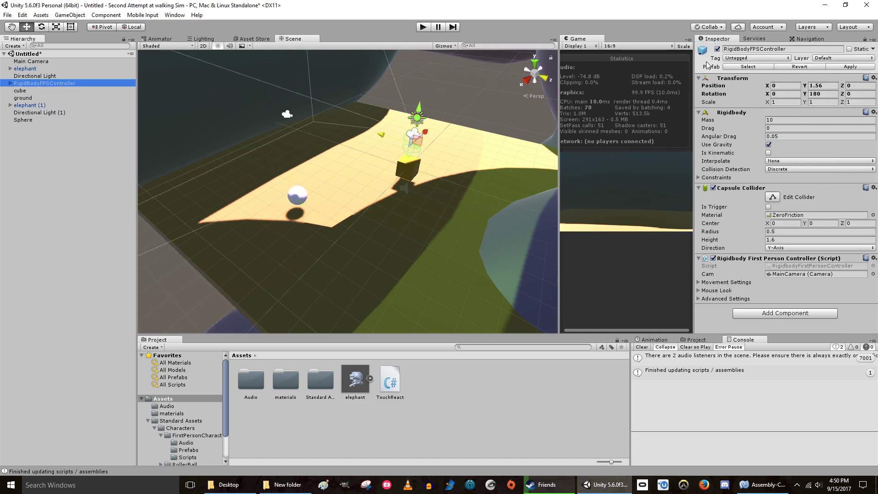
{"action": "left_click", "coordinate": [753, 59]}
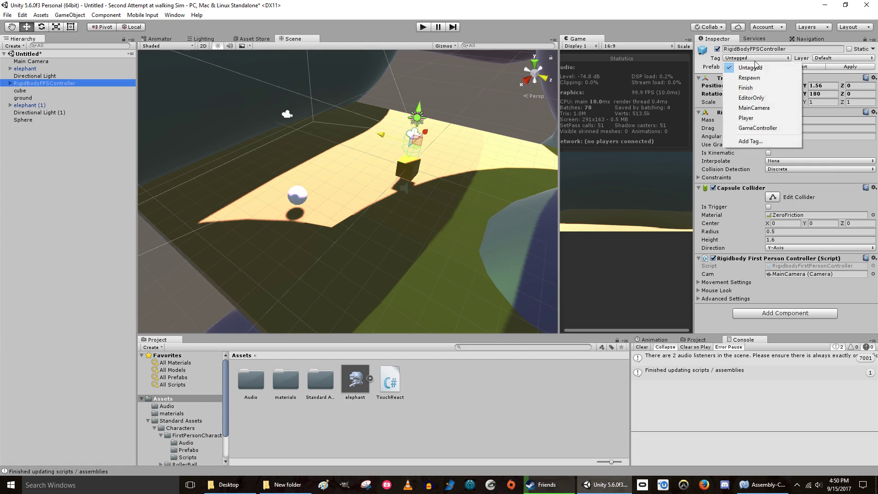
{"action": "left_click", "coordinate": [746, 118]}
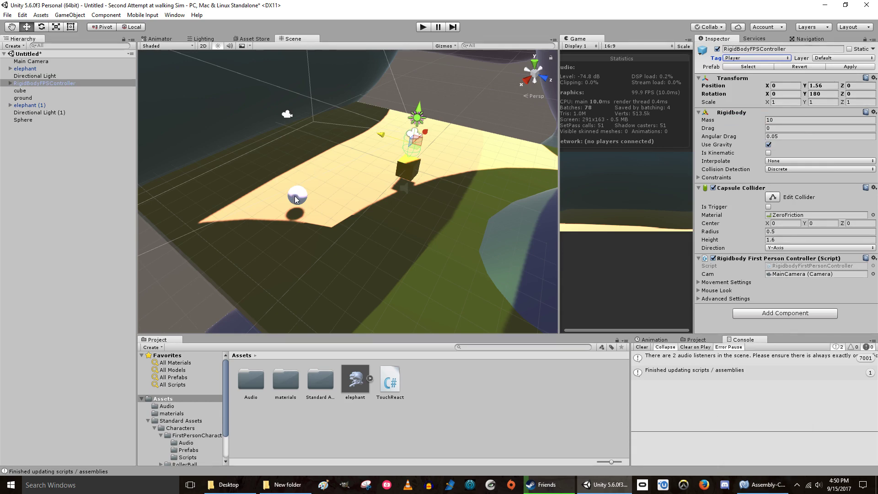
- Add the "I Hear Ya Edit" clip from the Audio folder to the Sphere as an audio source
{"action": "left_click", "coordinate": [23, 120]}
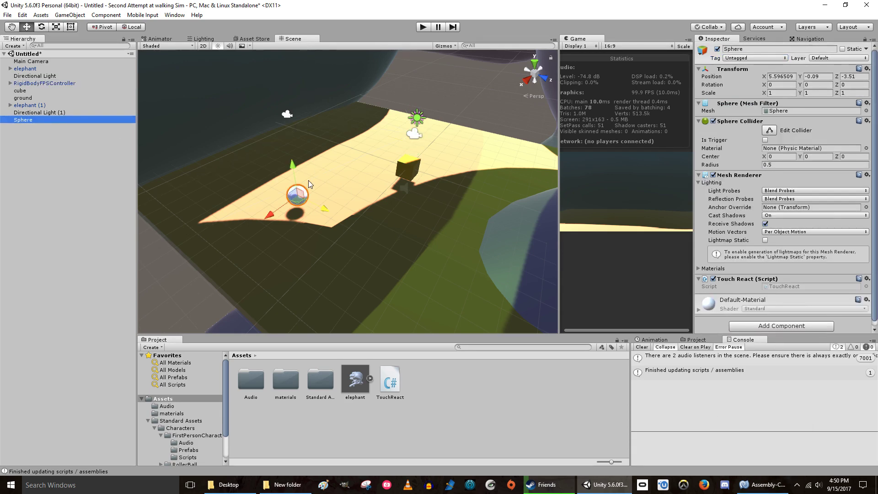
{"action": "scroll", "coordinate": [406, 258], "scroll_direction": "down", "scroll_amount": 2}
{"action": "scroll", "coordinate": [358, 220], "scroll_direction": "up", "scroll_amount": 1}
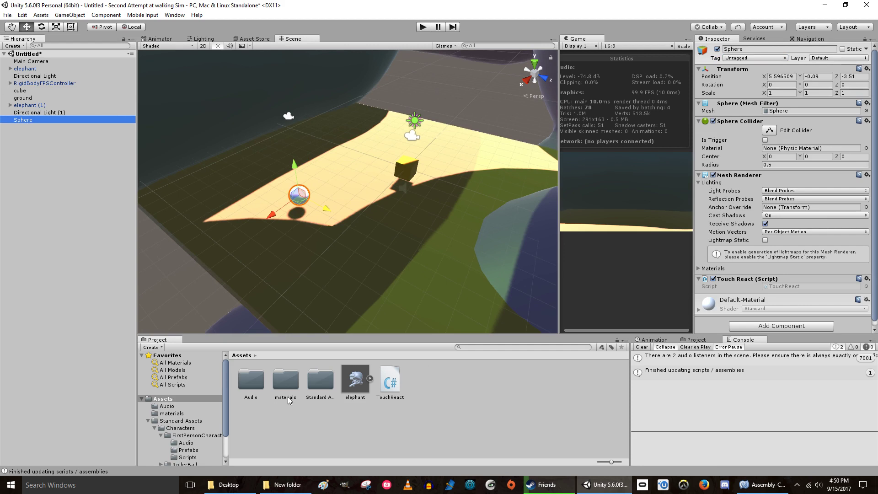
{"action": "double_click", "coordinate": [246, 381]}
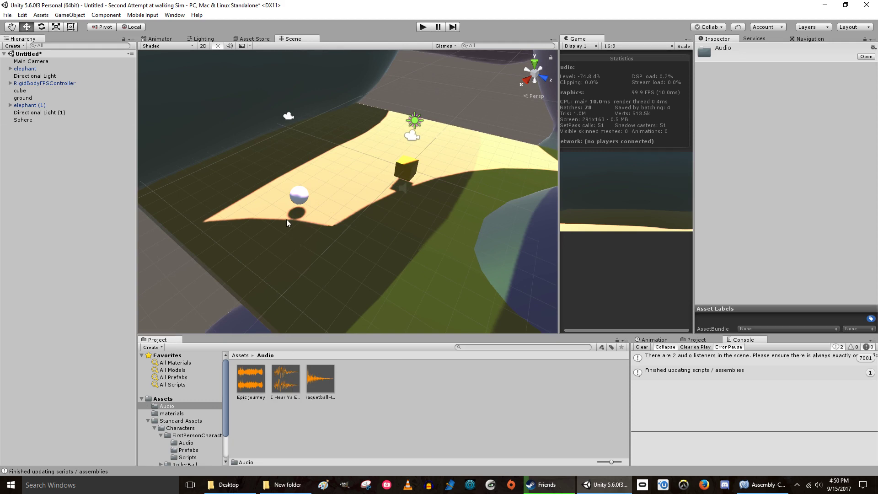
{"action": "left_click_drag", "start_coordinate": [288, 383], "coordinate": [22, 121]}
{"action": "left_click", "coordinate": [303, 201]}
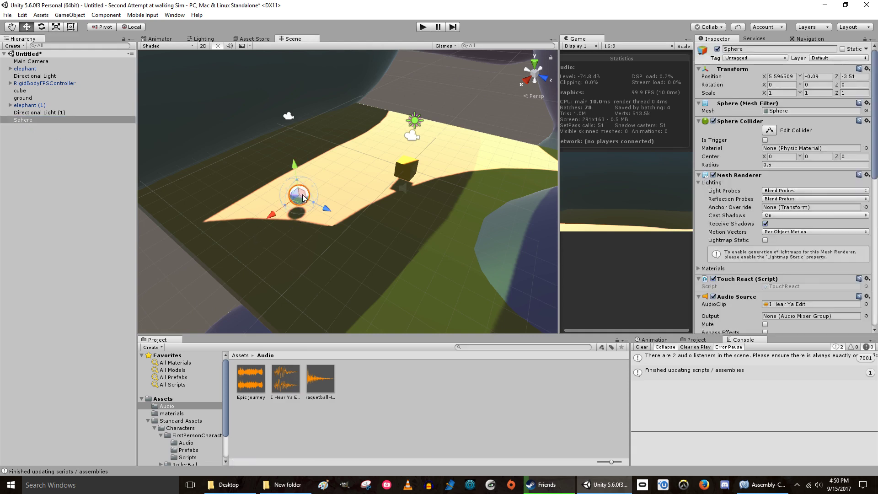
- Turn off Play On Awake in the Sphere's Audio Source
{"action": "scroll", "coordinate": [764, 278], "scroll_direction": "down", "scroll_amount": 3}
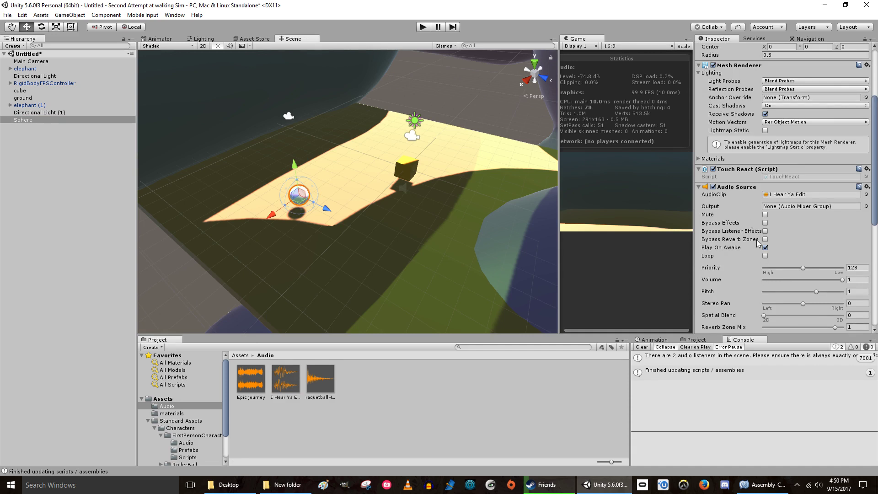
{"action": "left_click", "coordinate": [765, 248]}
{"action": "scroll", "coordinate": [773, 233], "scroll_direction": "up", "scroll_amount": 5}
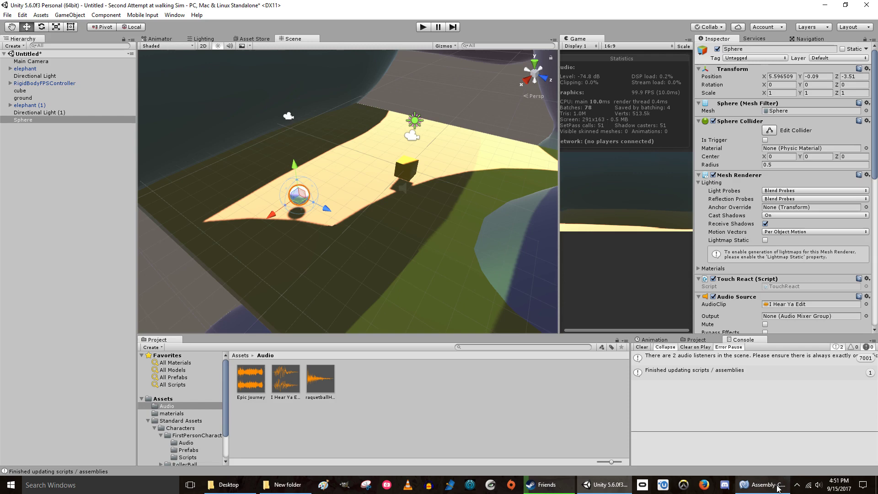
- Switch to MonoDevelop, highlight the OnTriggerEnter method name in TouchReact, and return to Unity
{"action": "left_click", "coordinate": [761, 484]}
{"action": "left_click_drag", "start_coordinate": [271, 158], "coordinate": [316, 157]}
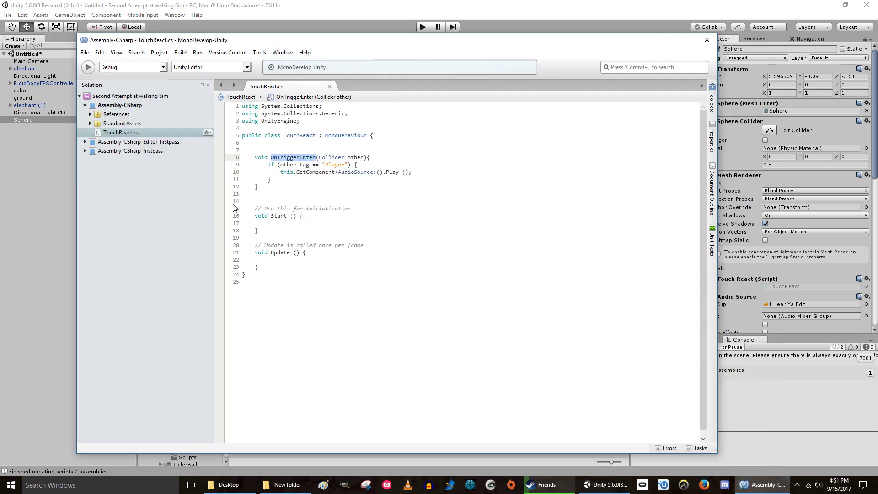
{"action": "left_click", "coordinate": [57, 218]}
- Enable Is Trigger on the Sphere's Sphere Collider and start the game in play mode
{"action": "left_click", "coordinate": [300, 195]}
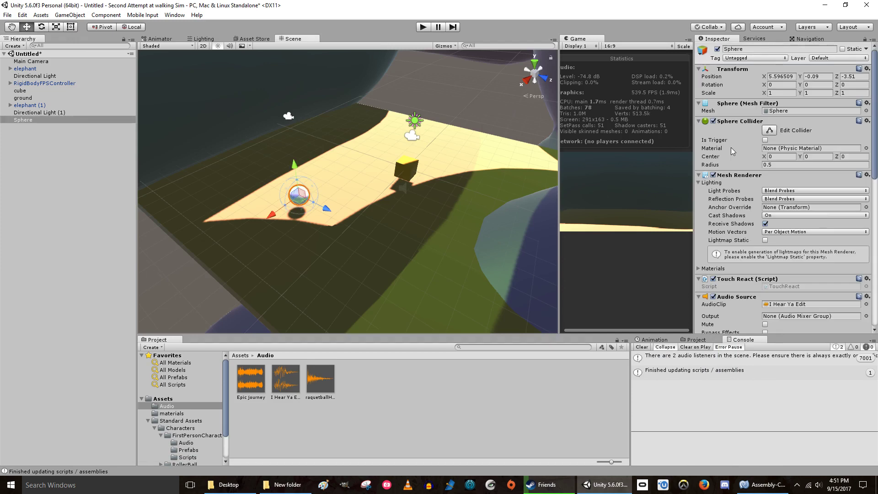
{"action": "left_click", "coordinate": [765, 141]}
{"action": "left_click", "coordinate": [424, 27]}
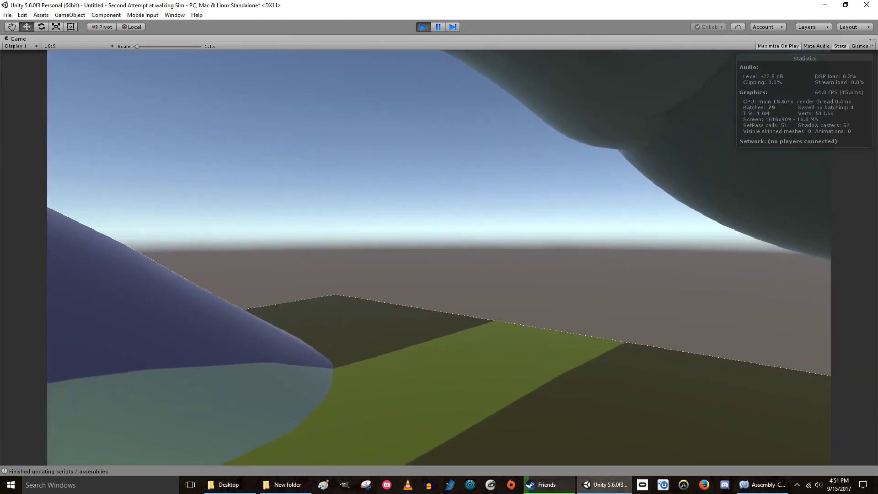
- Walk the player into the sphere to test its touch sound, and stop play mode
{"action": "key", "text": "w"}
{"action": "key", "text": "w"}
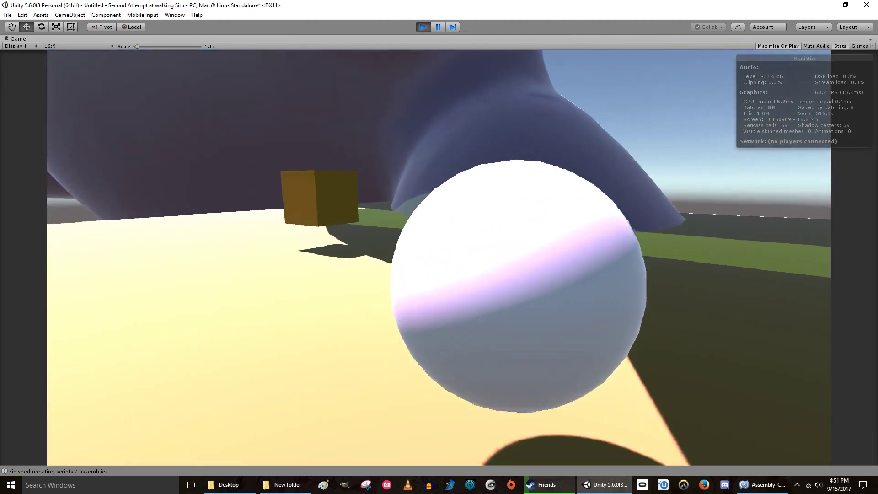
{"action": "key", "text": "w"}
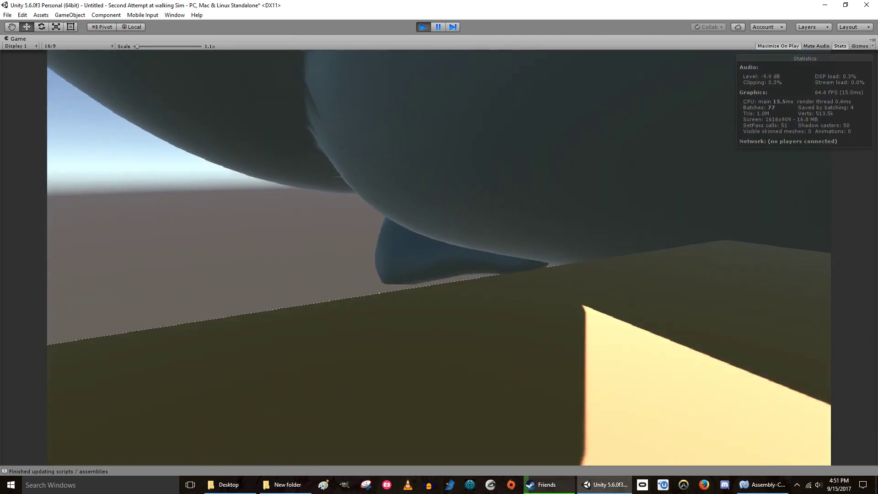
{"action": "key", "text": "Escape"}
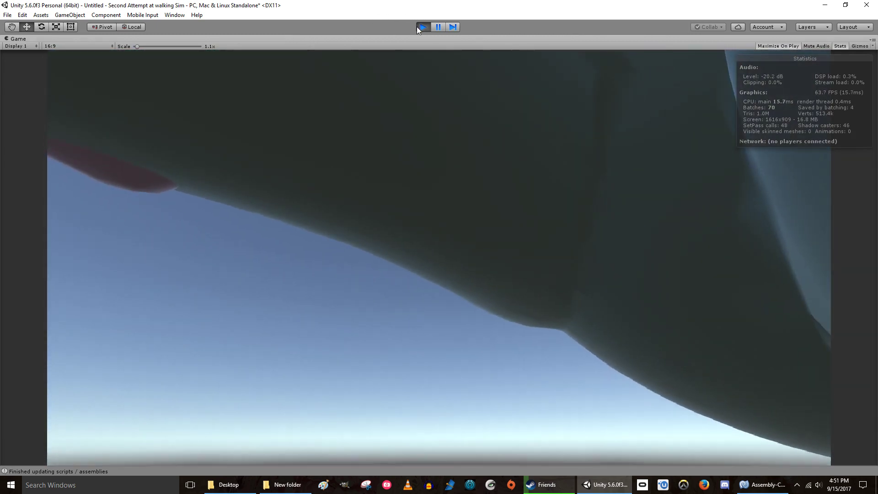
{"action": "left_click", "coordinate": [423, 27]}
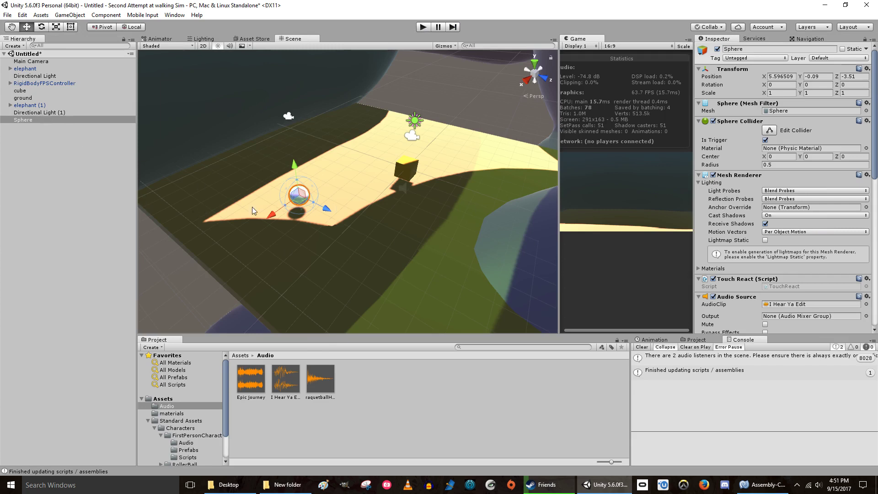
- Lower the volume of the ground's Epic journey Audio Source to 0.319
{"action": "left_click", "coordinate": [370, 258]}
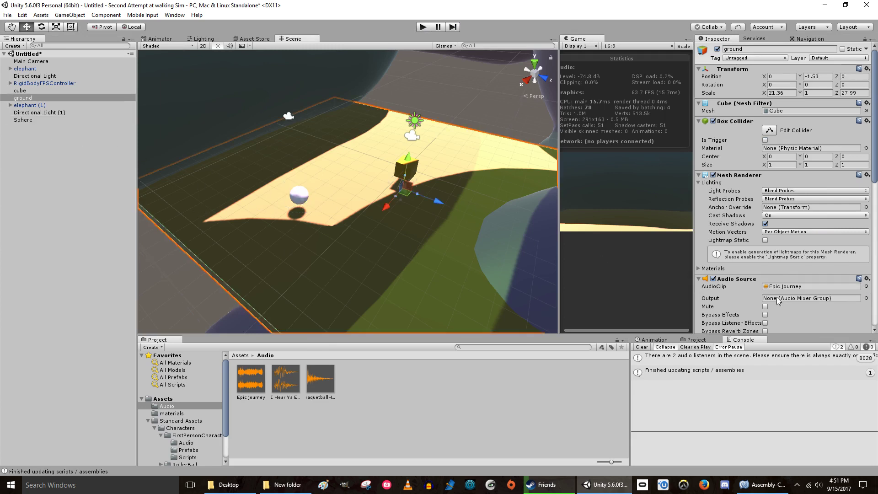
{"action": "scroll", "coordinate": [754, 304], "scroll_direction": "down", "scroll_amount": 1}
{"action": "scroll", "coordinate": [754, 304], "scroll_direction": "down", "scroll_amount": 1}
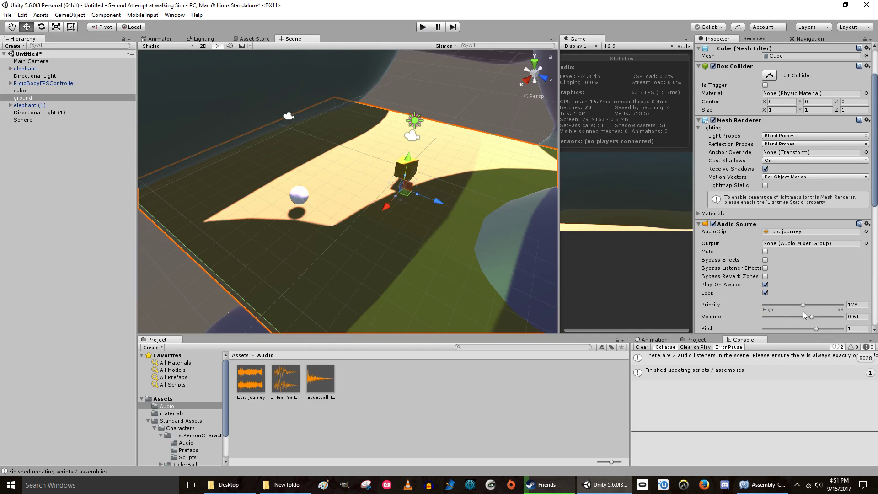
{"action": "left_click_drag", "start_coordinate": [806, 317], "coordinate": [789, 316]}
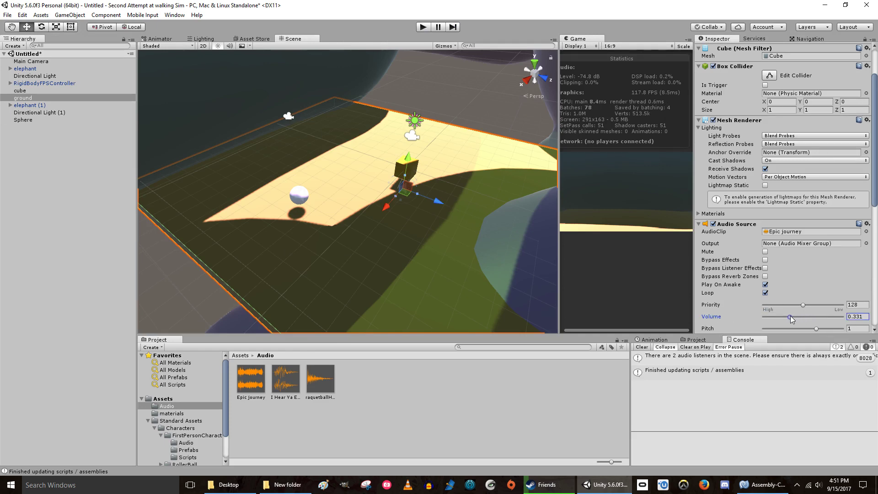
- Play the game again, walk through the sphere to test its sound against the quieter music, and stop play mode
{"action": "left_click", "coordinate": [423, 27]}
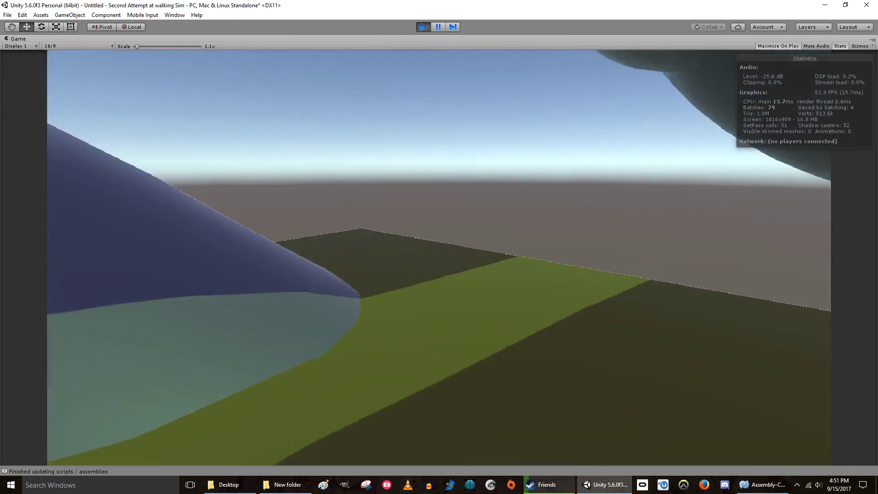
{"action": "key", "text": "w"}
{"action": "key", "text": "w"}
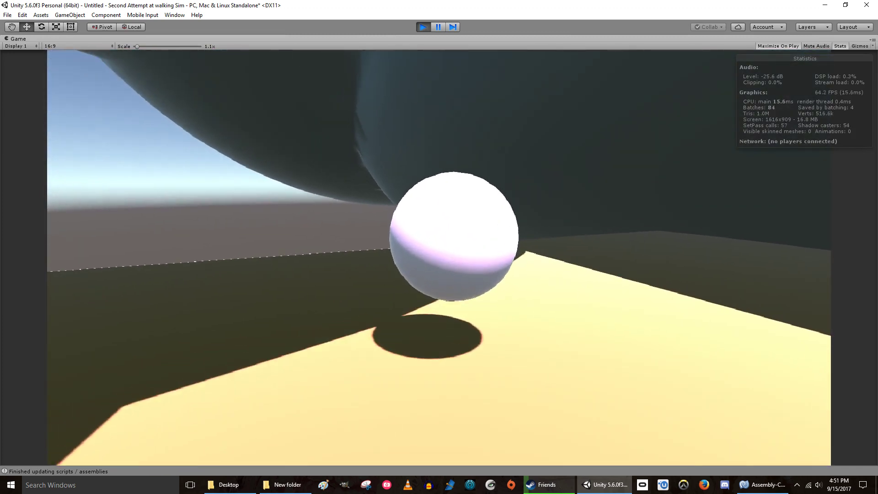
{"action": "key", "text": "w"}
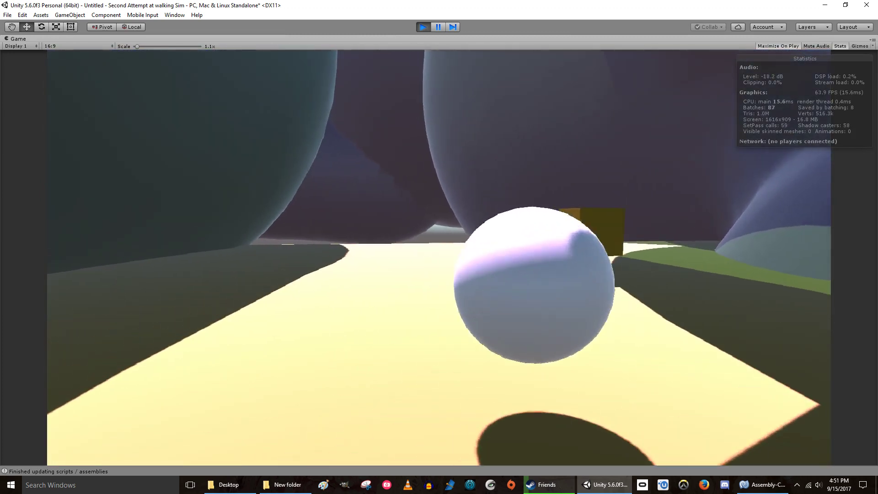
{"action": "key", "text": "w"}
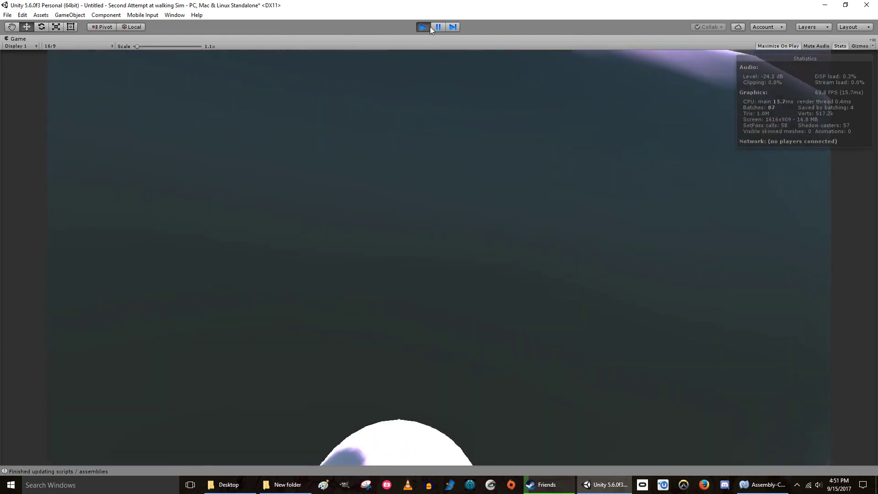
{"action": "left_click", "coordinate": [423, 27]}
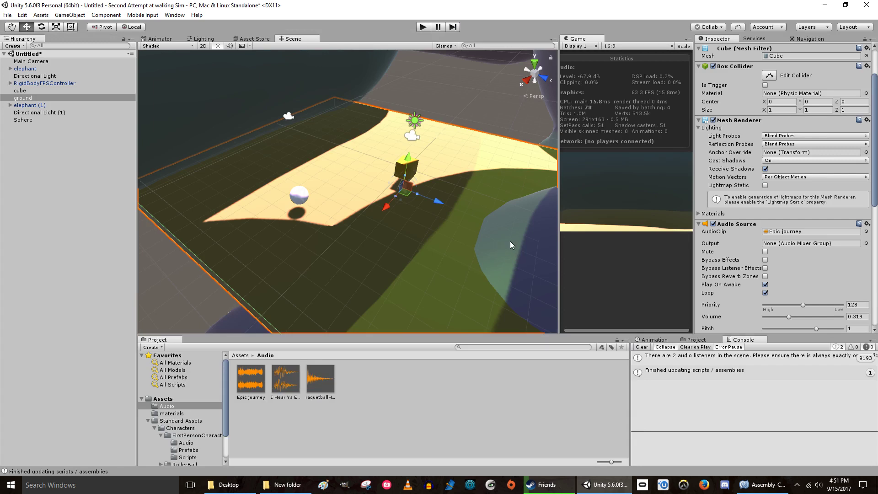